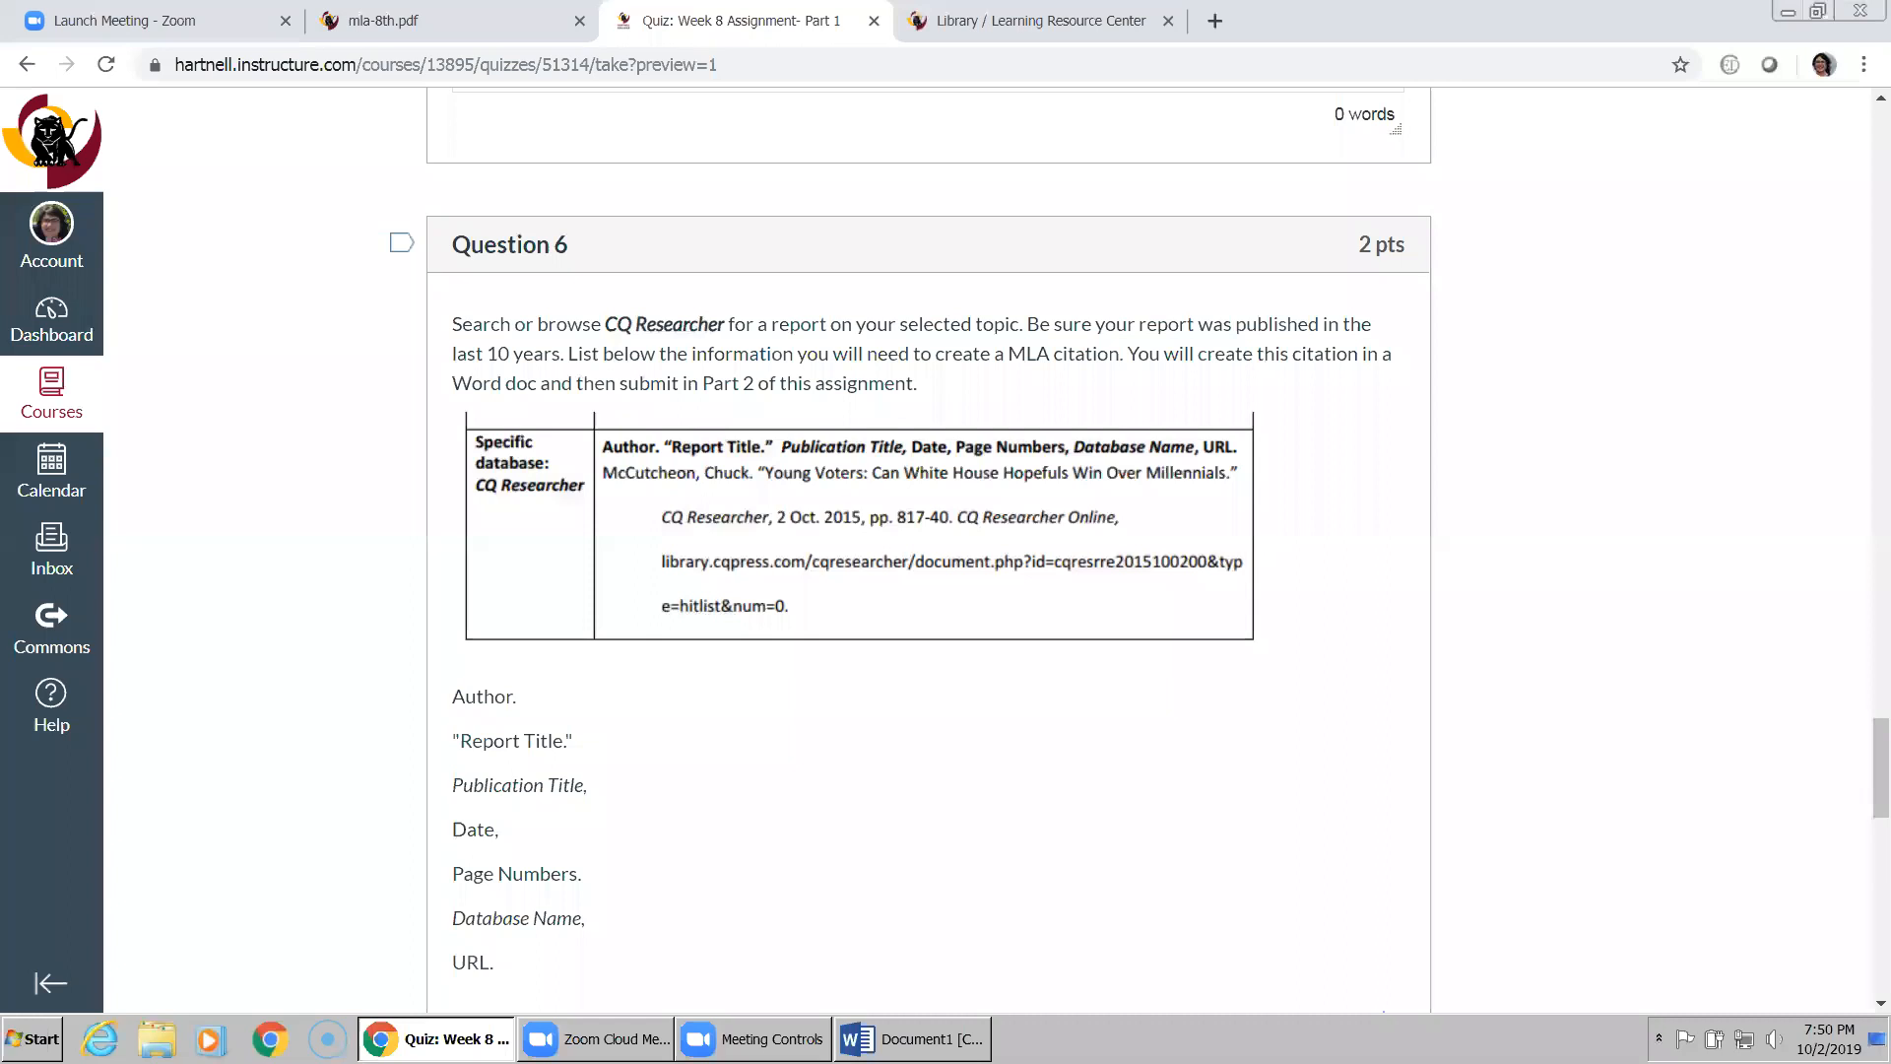
# - Open the CQ Researcher database from the Research Resources guide on the Hartnell College library site
pyautogui.scroll(-1, 1866, 763)
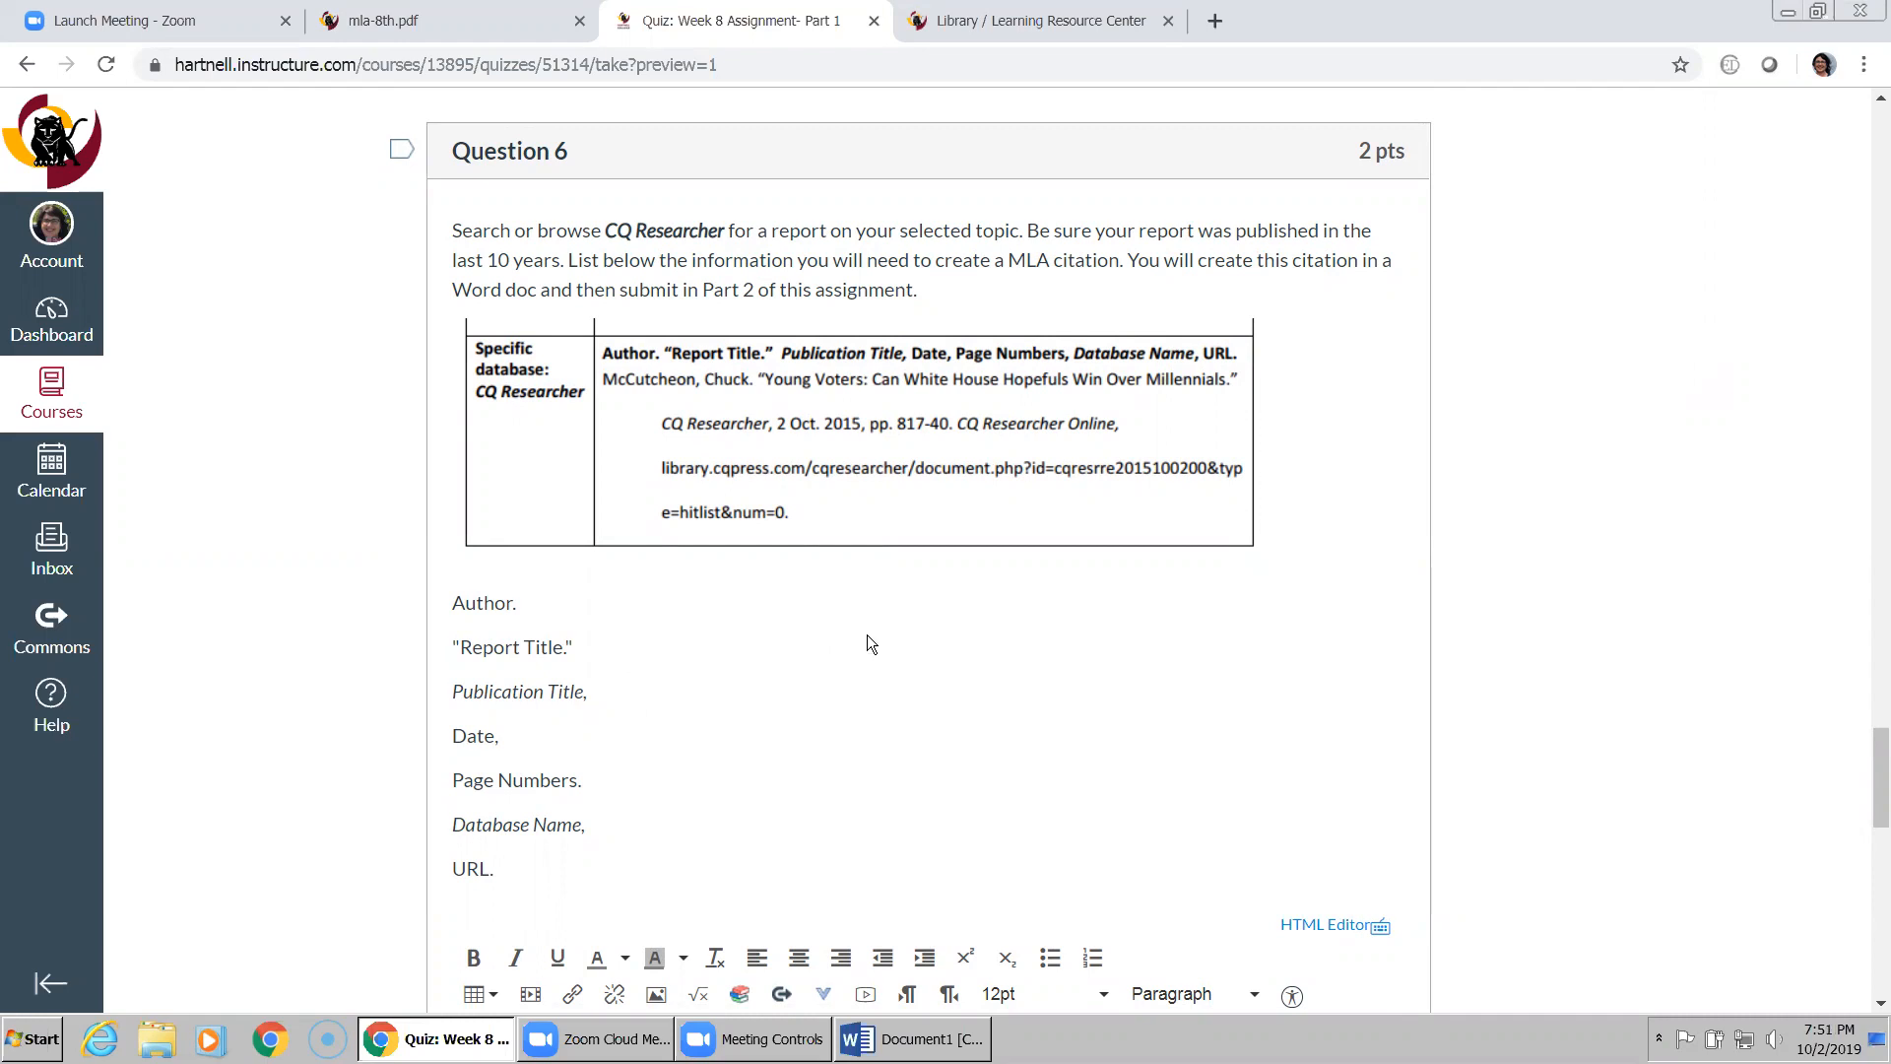
pyautogui.click(1001, 28)
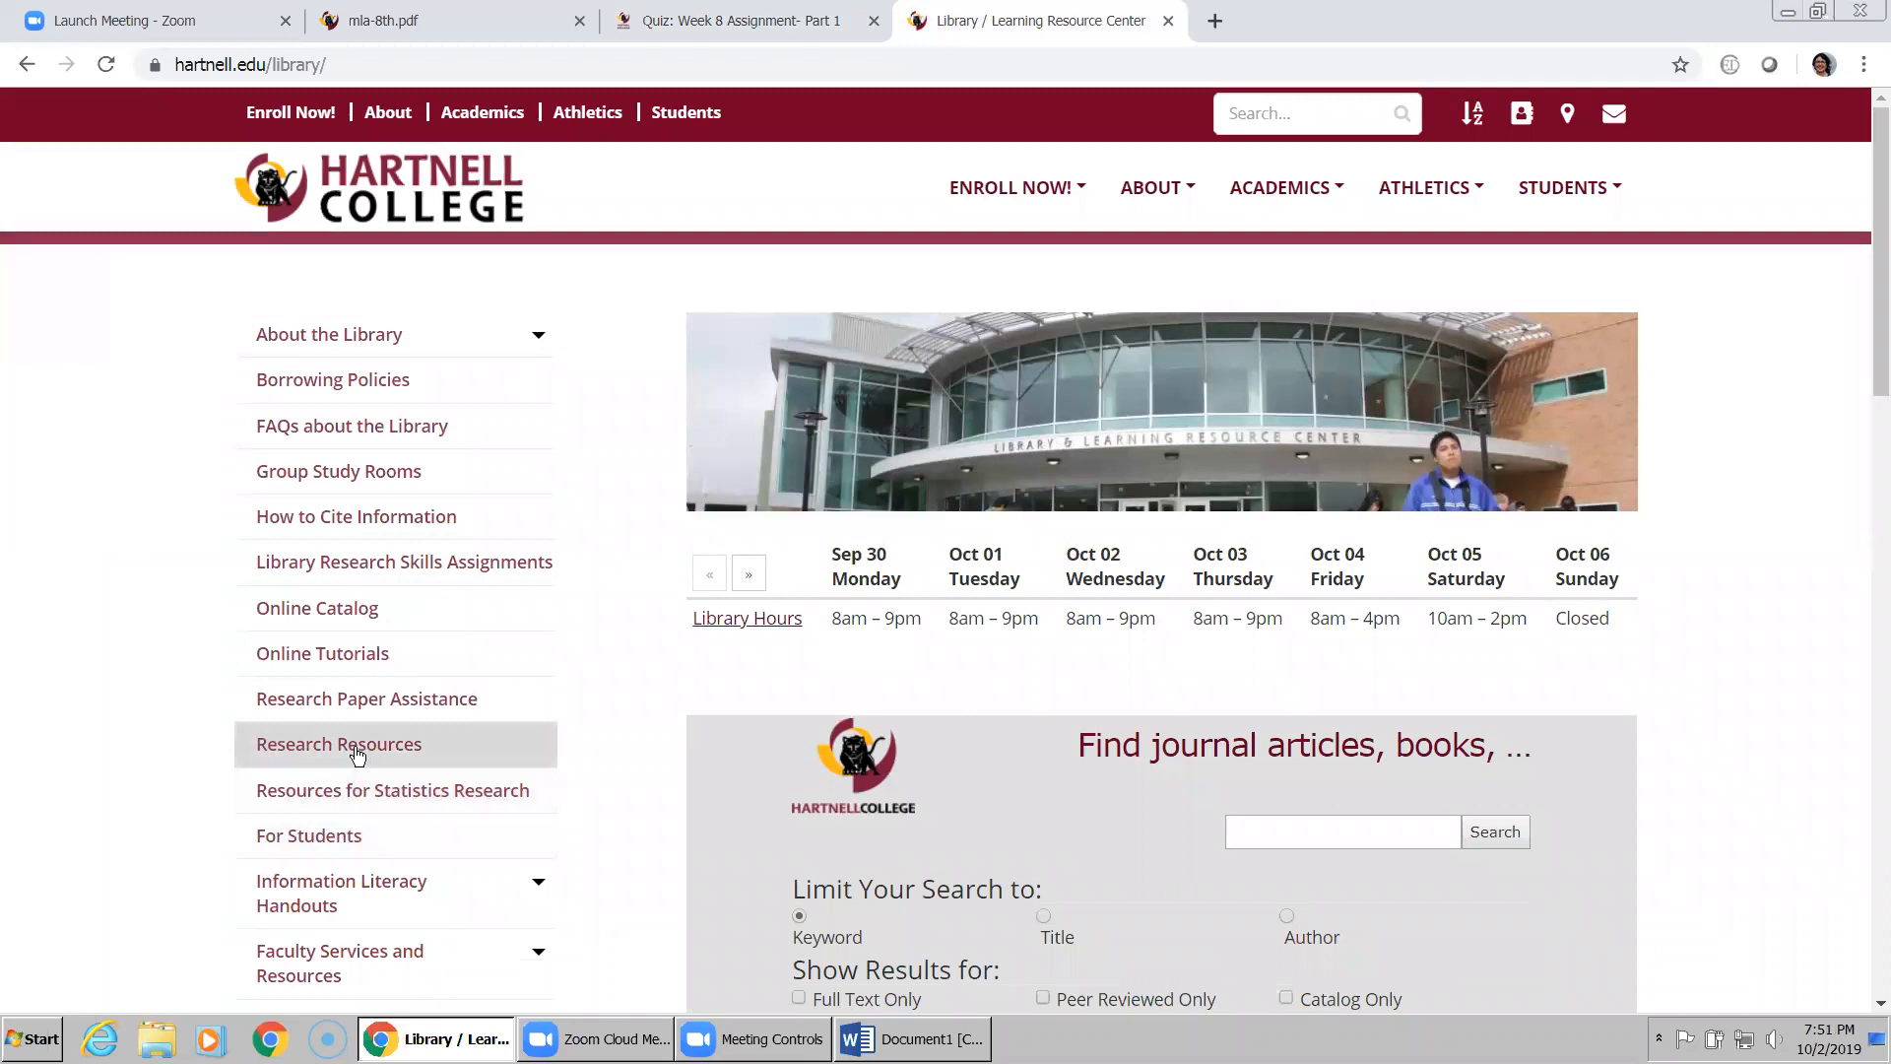
pyautogui.click(359, 758)
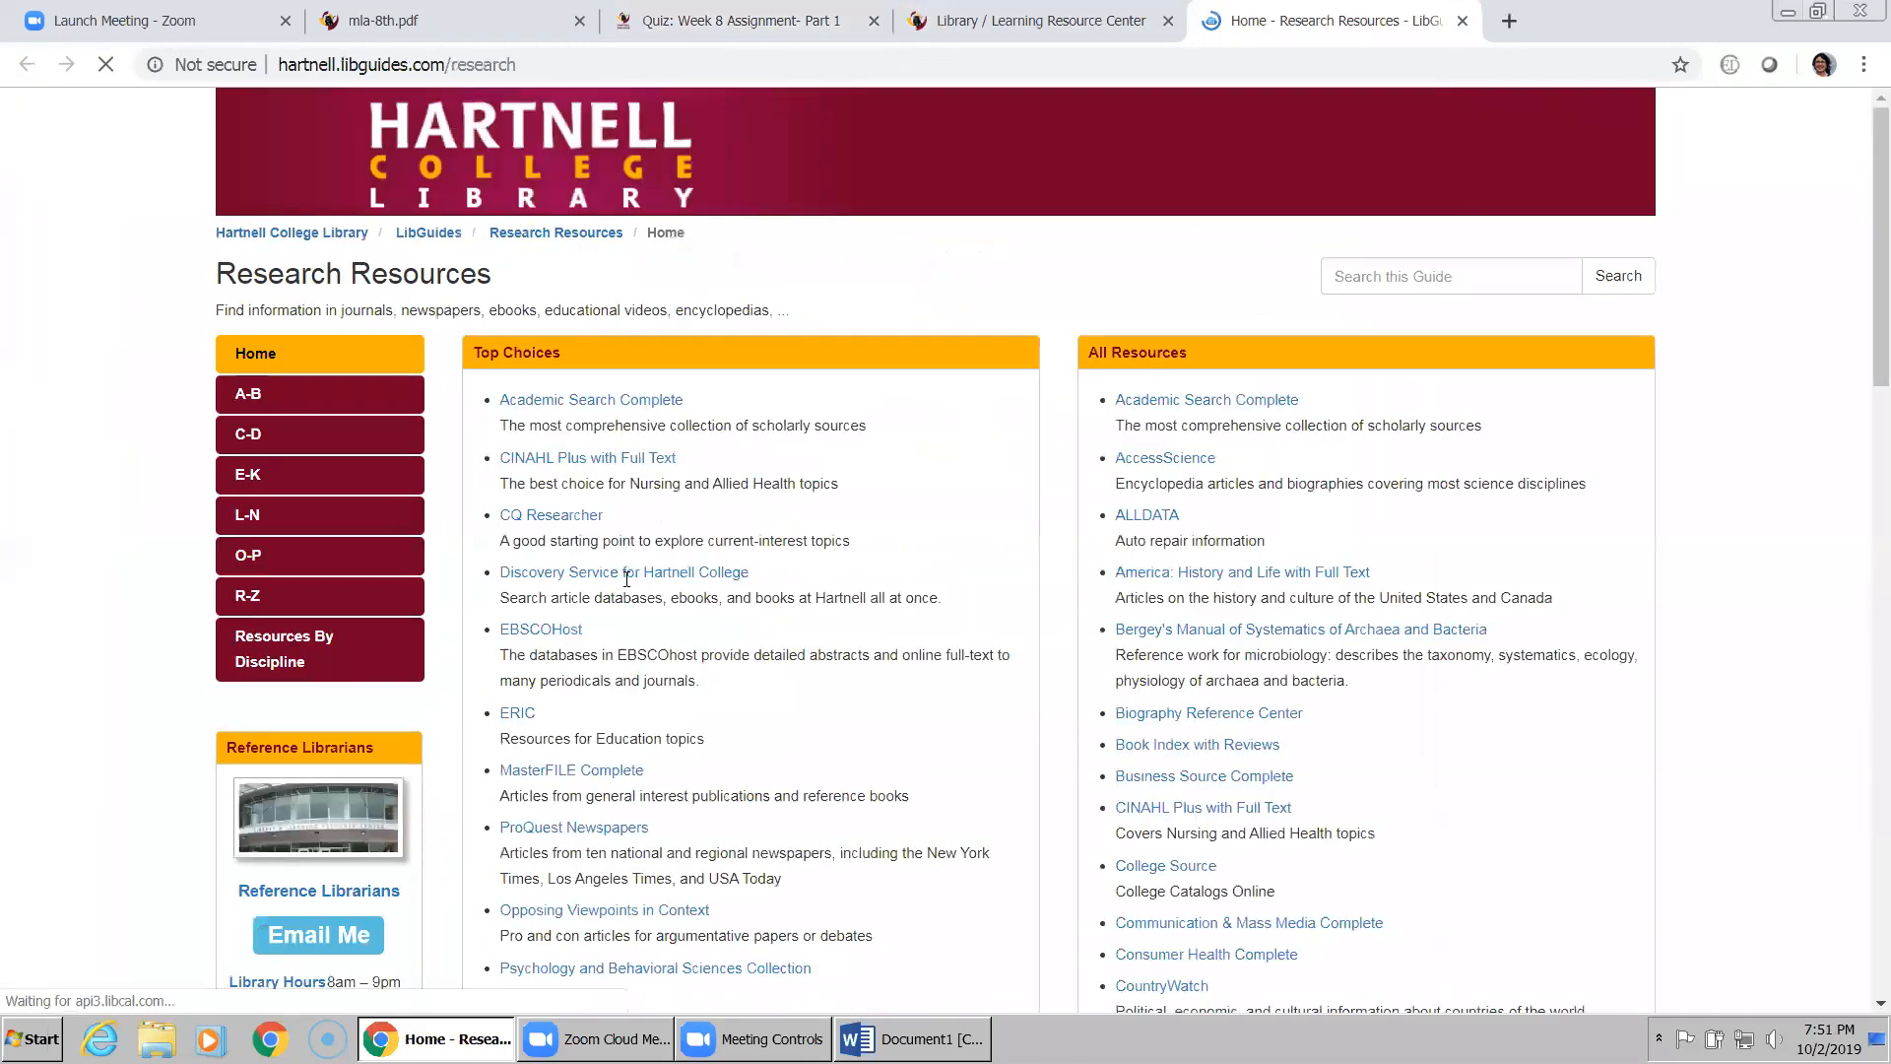
pyautogui.click(558, 516)
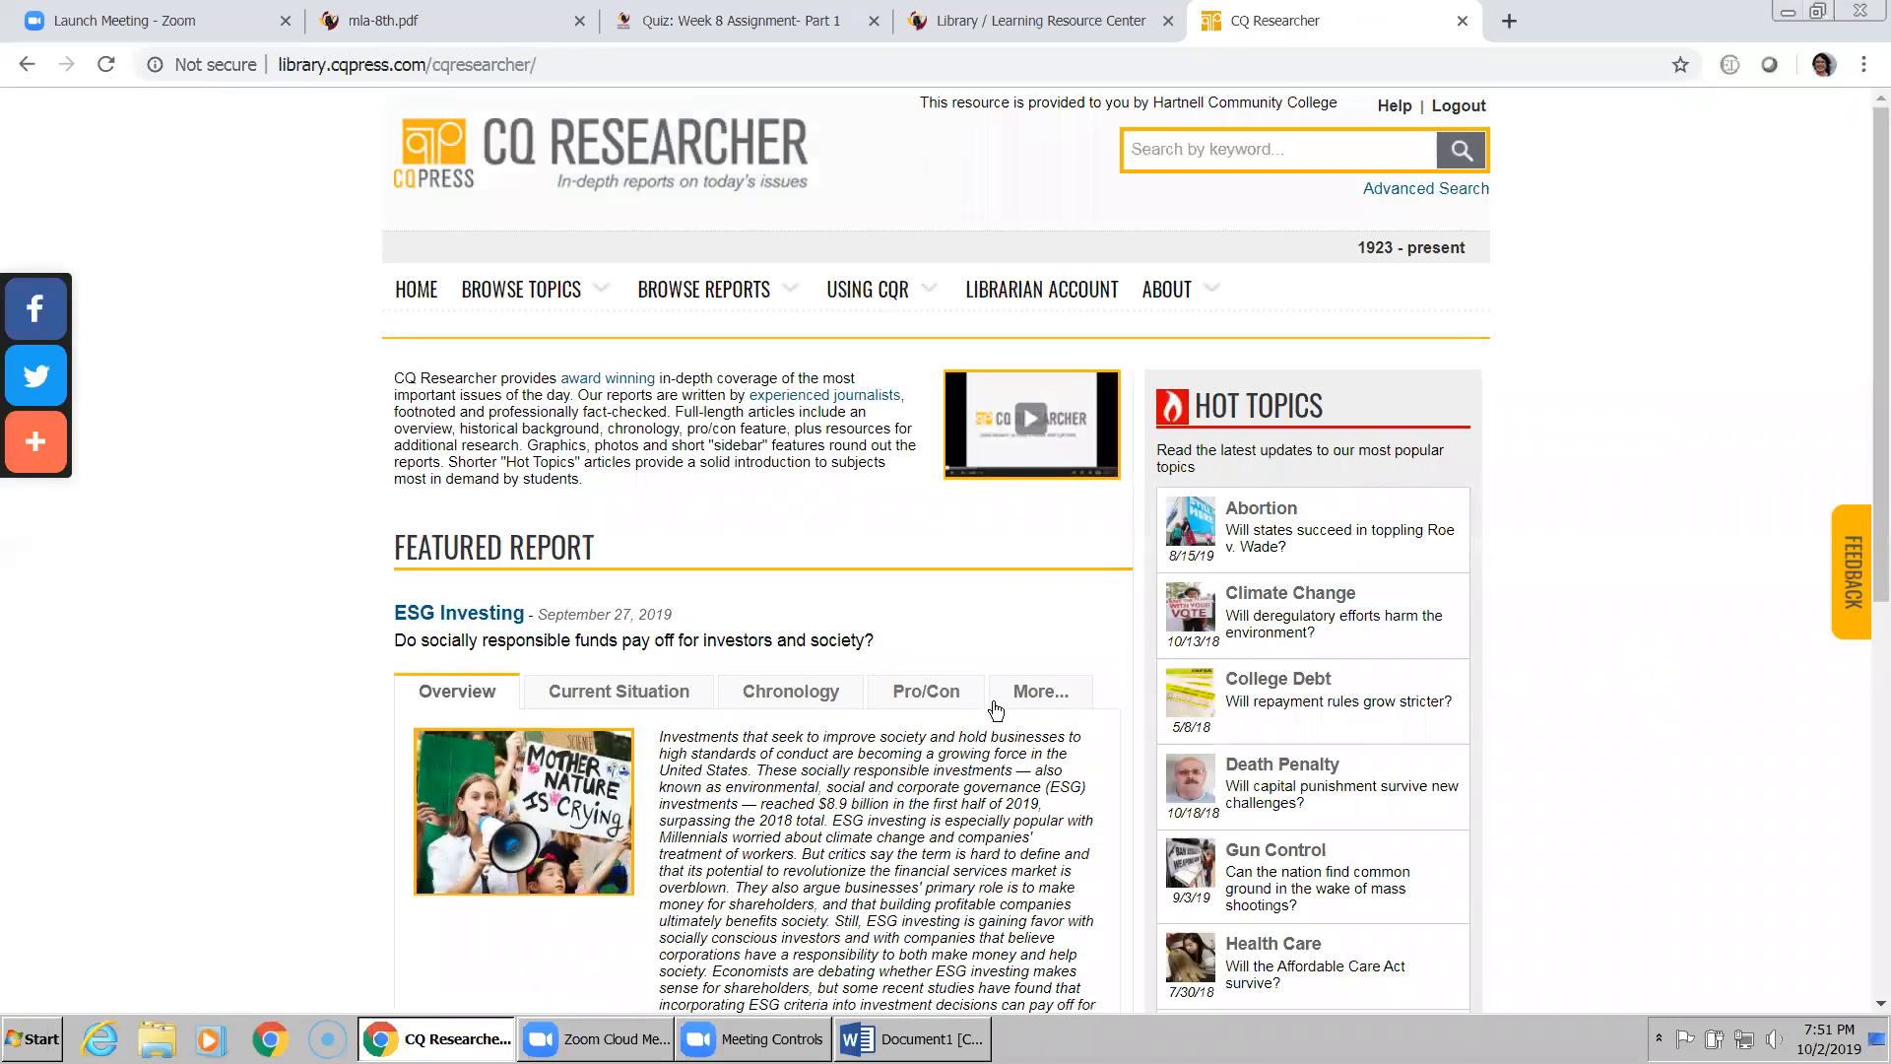
# - Browse the full list of CQ Researcher reports by Issue Tracker to examine the available topics
pyautogui.moveTo(700, 288)
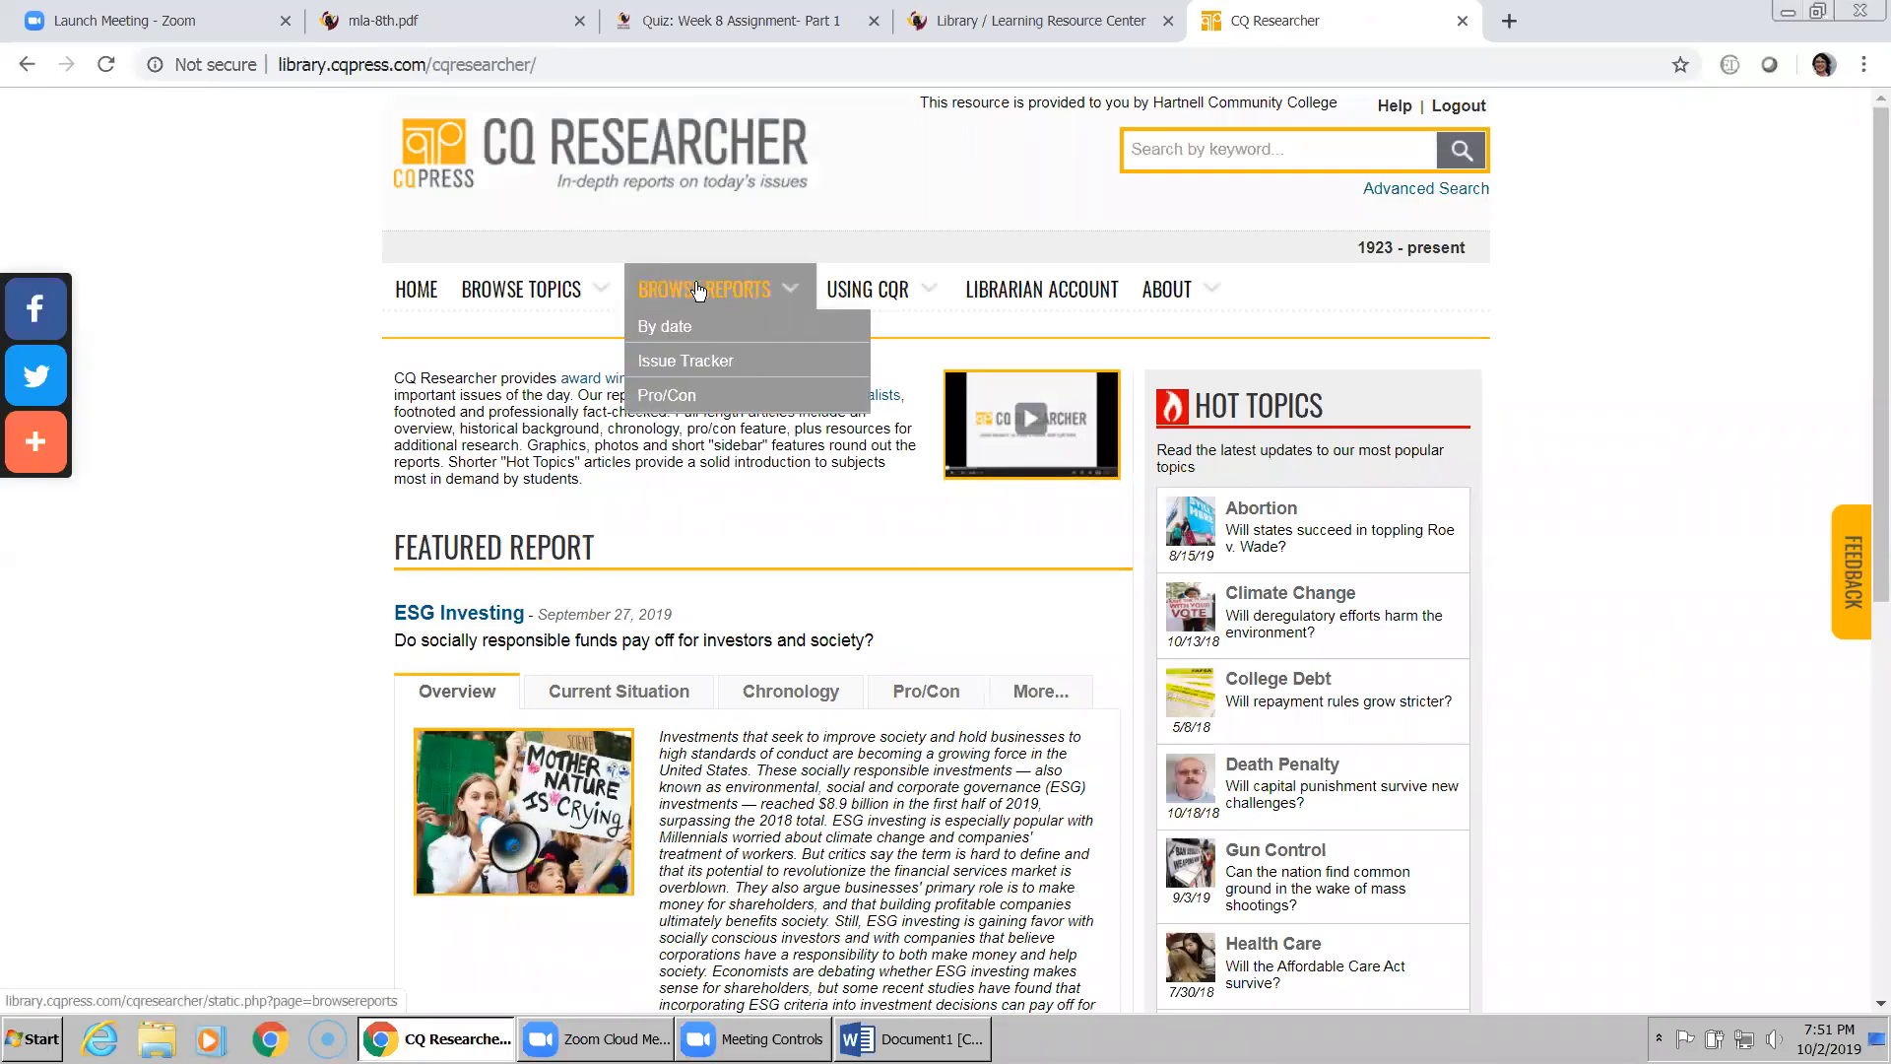
pyautogui.click(727, 362)
pyautogui.scroll(-2, 1456, 631)
pyautogui.scroll(-14, 1455, 630)
pyautogui.scroll(-20, 1438, 615)
pyautogui.scroll(-17, 1433, 617)
pyautogui.scroll(-17, 1433, 626)
pyautogui.scroll(-10, 1423, 615)
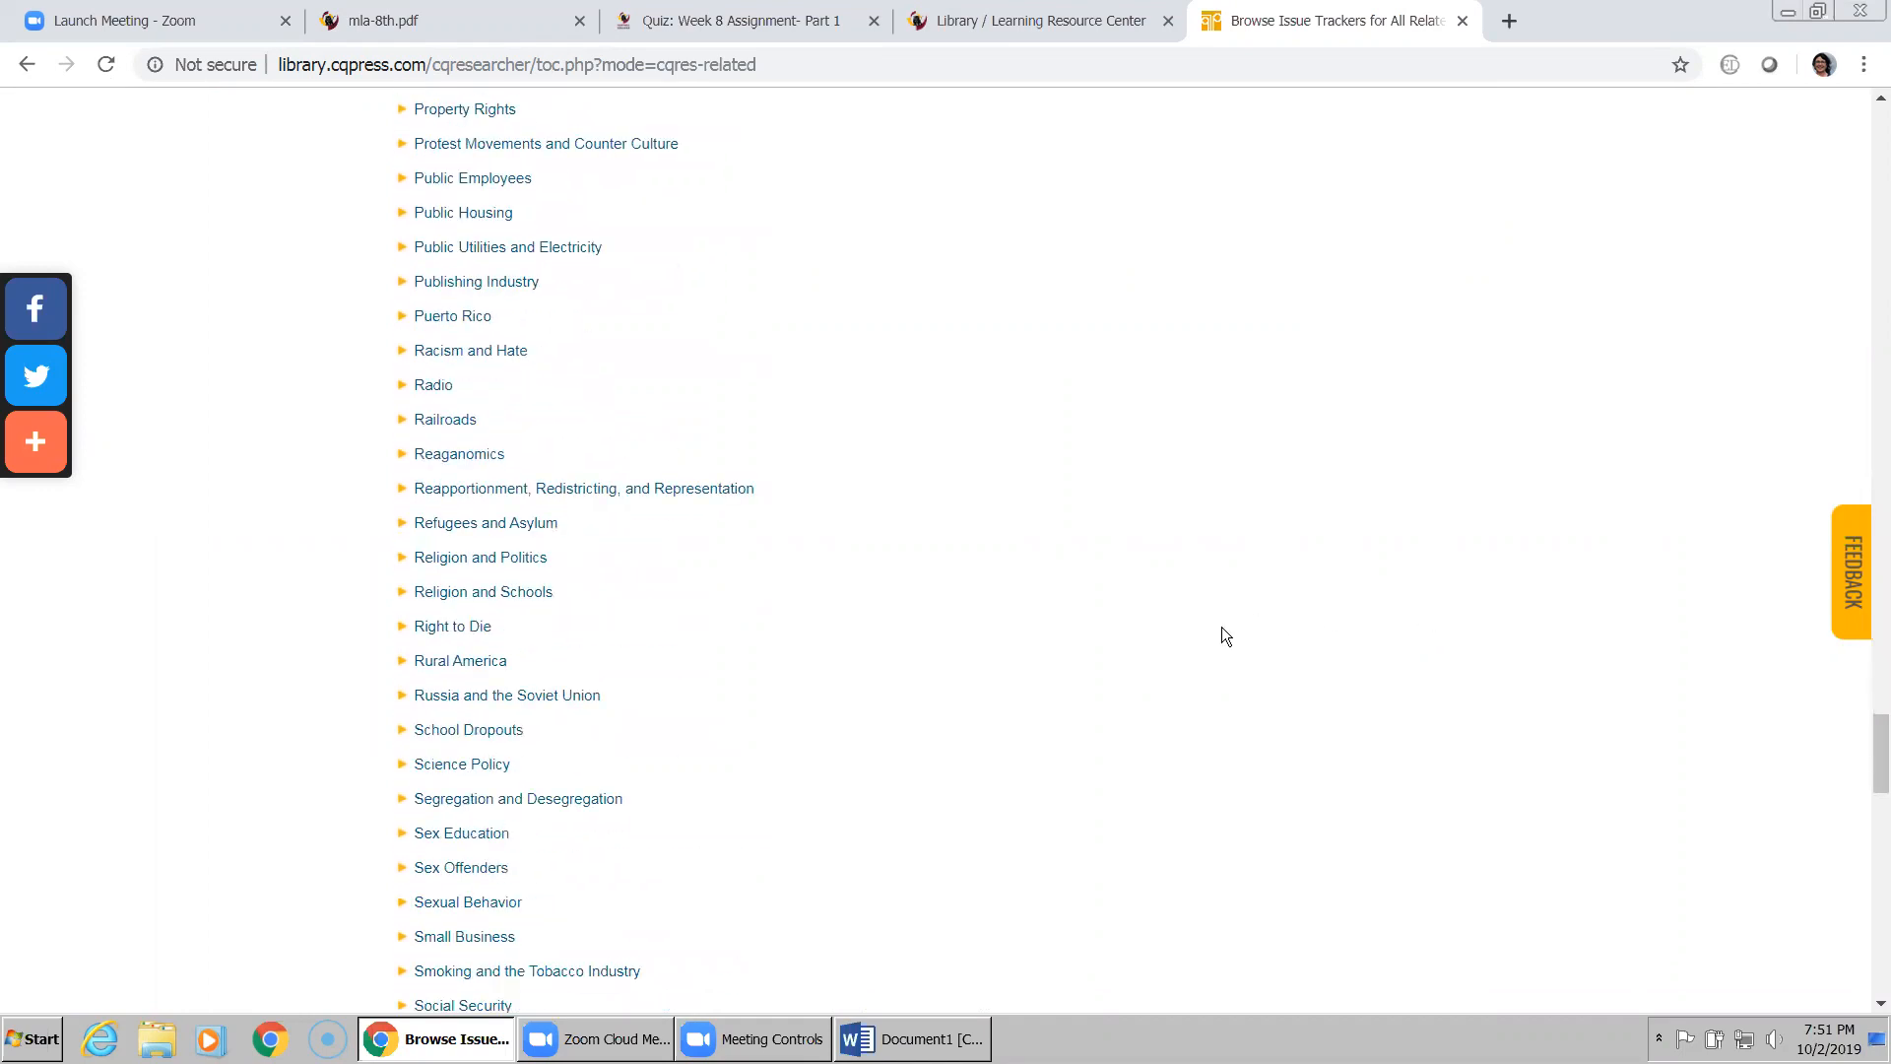
pyautogui.scroll(1, 1223, 630)
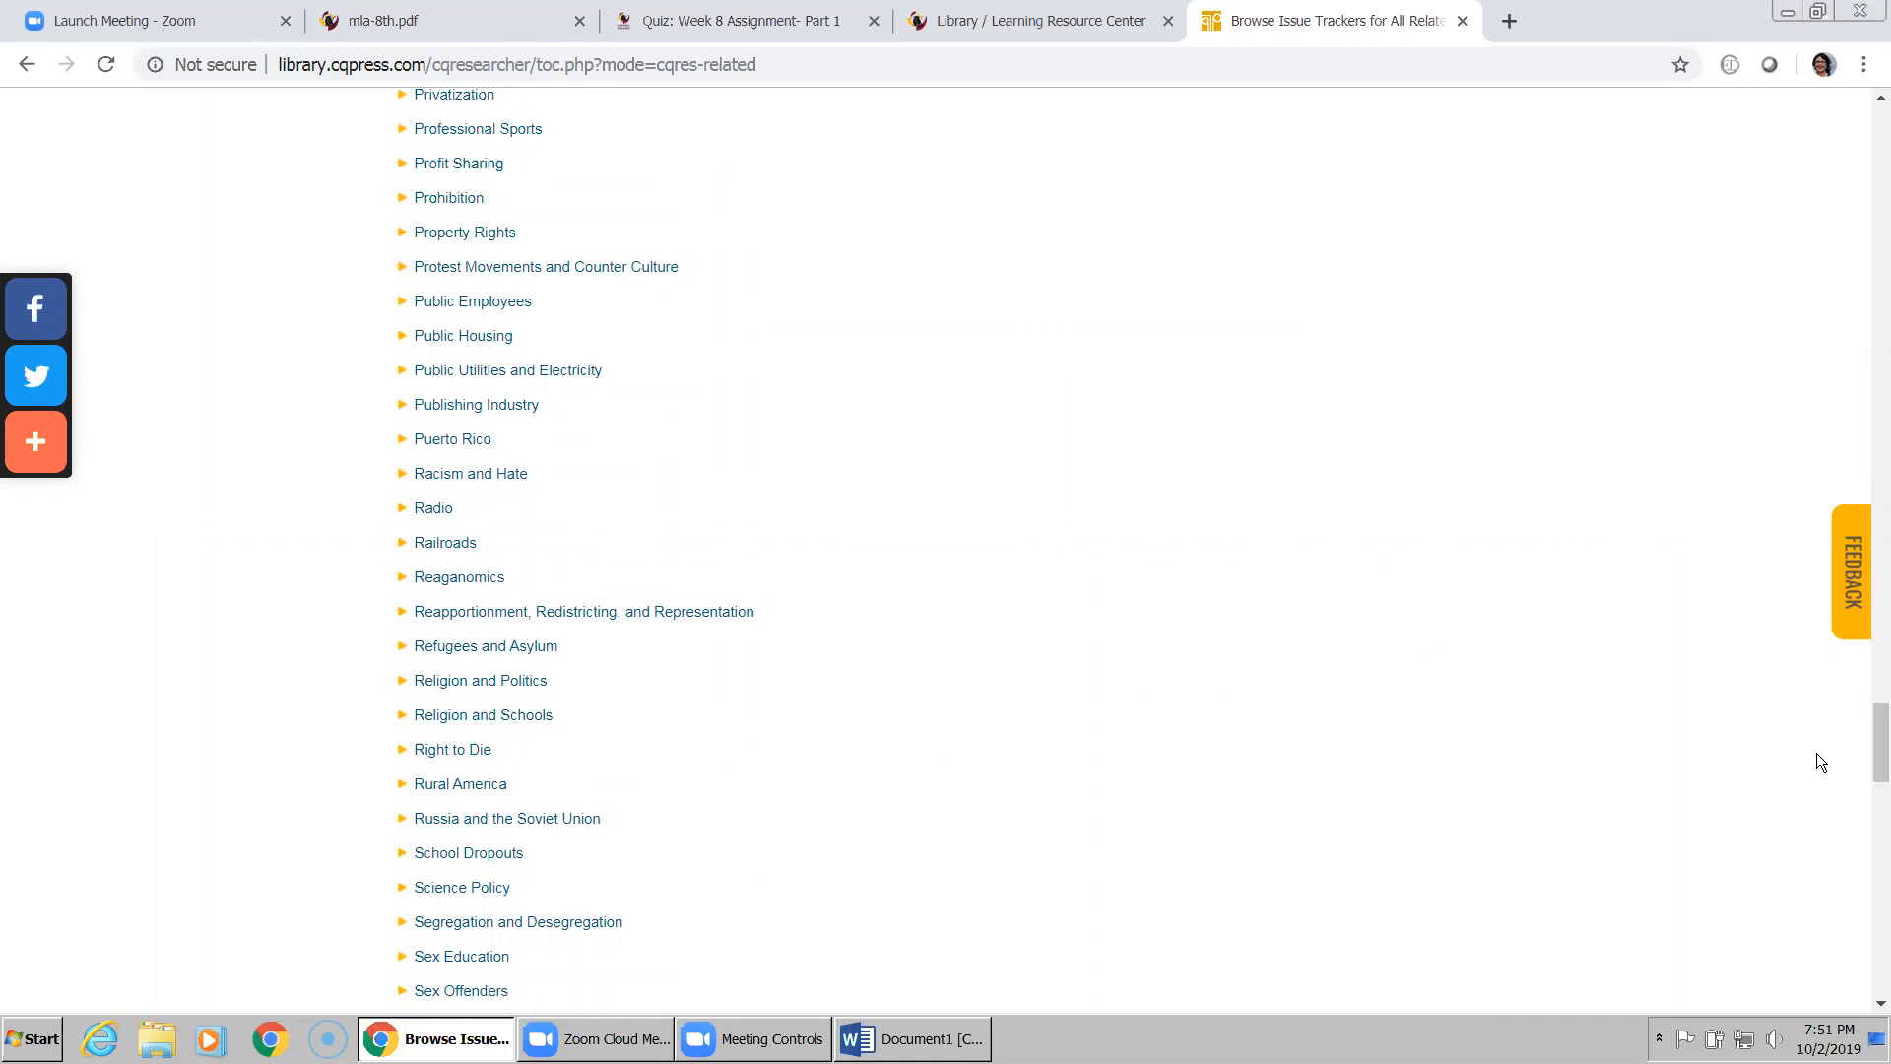
pyautogui.moveTo(1875, 759); pyautogui.dragTo(1650, 193)
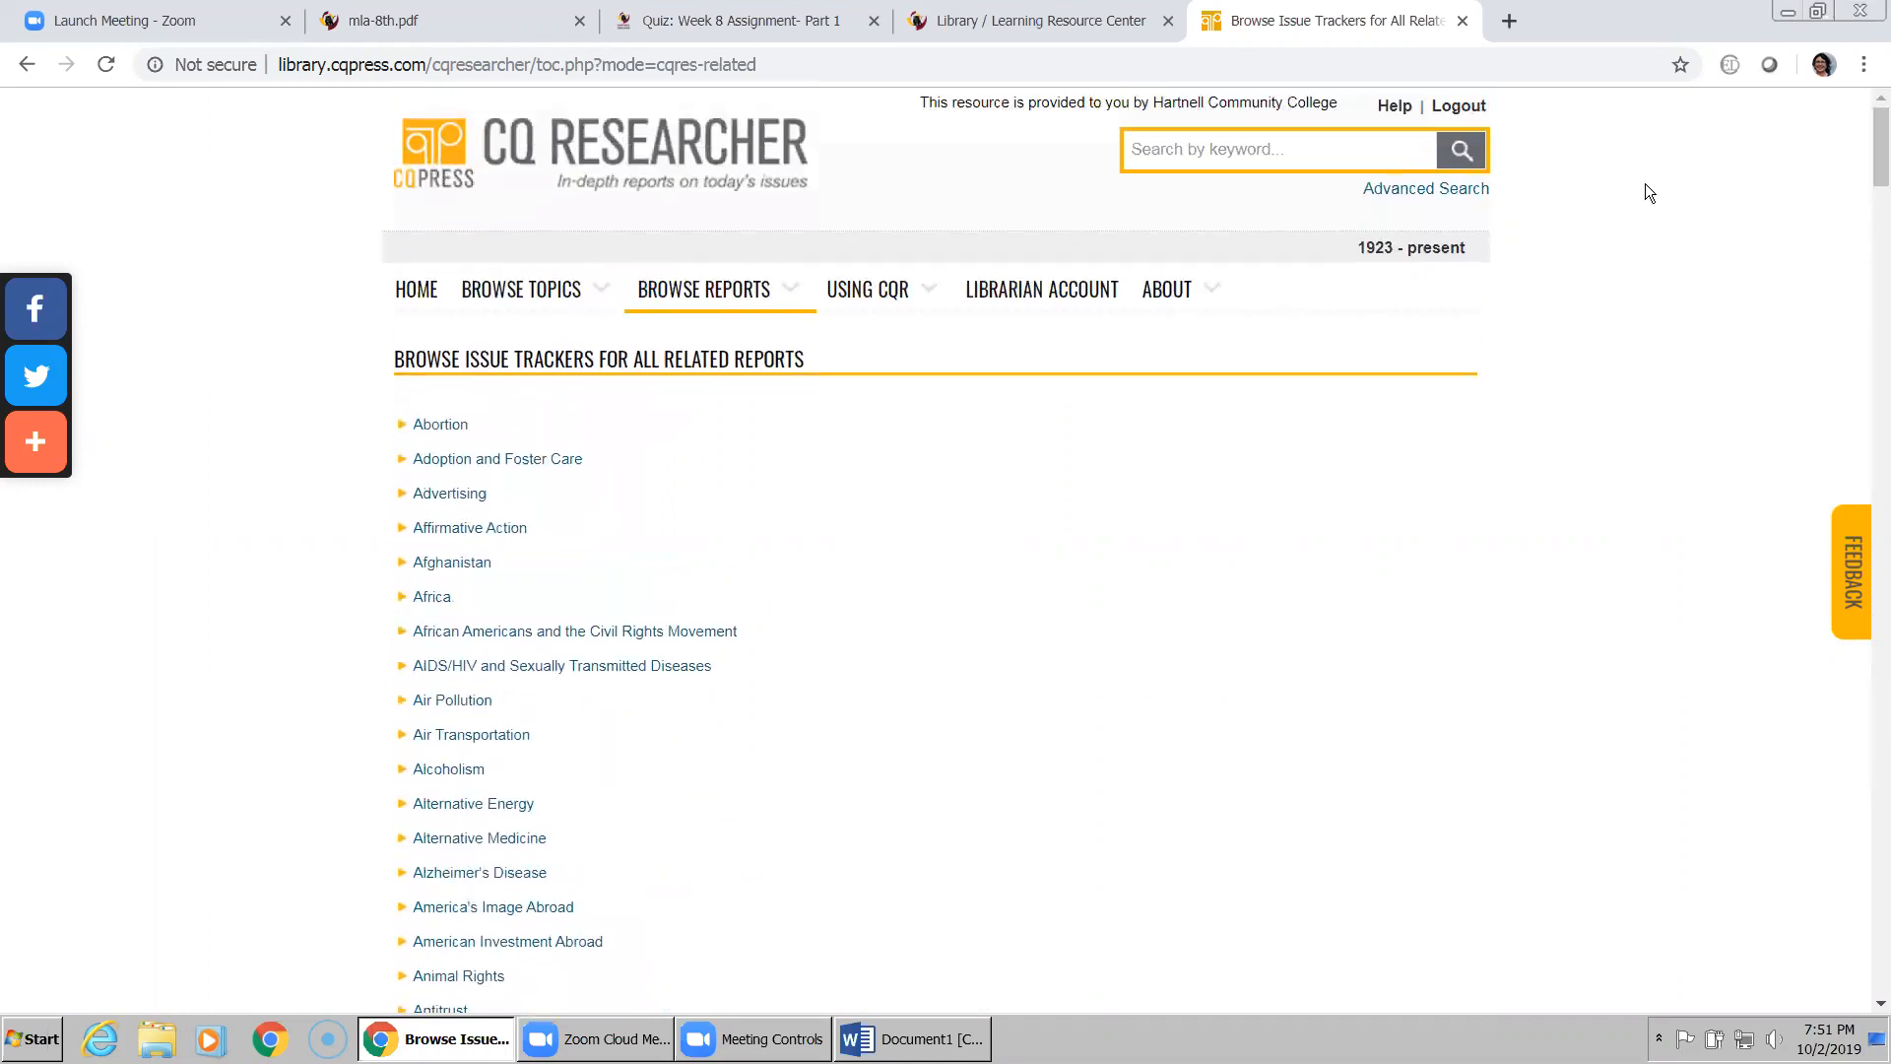
# - Search CQ Researcher for "recycling" and open the "Plastic Pollution" report from the results
pyautogui.click(1298, 154)
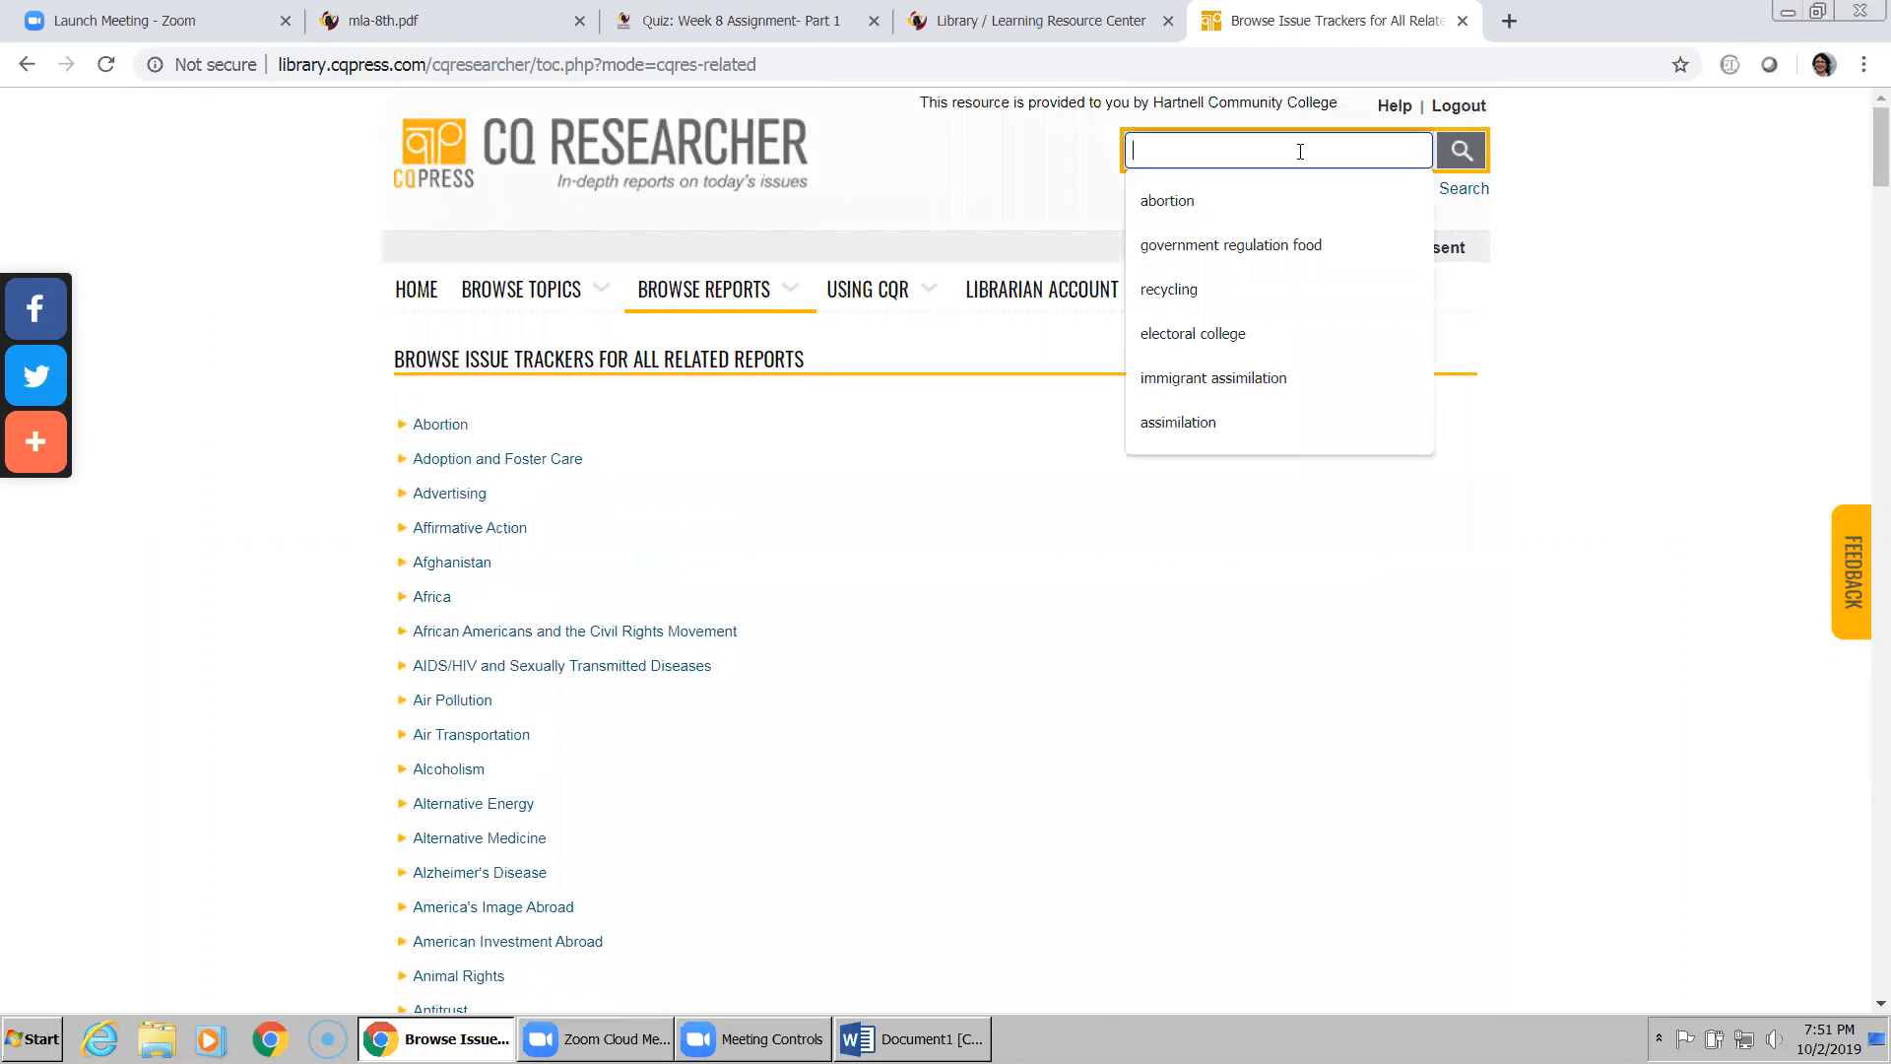
pyautogui.click(1217, 288)
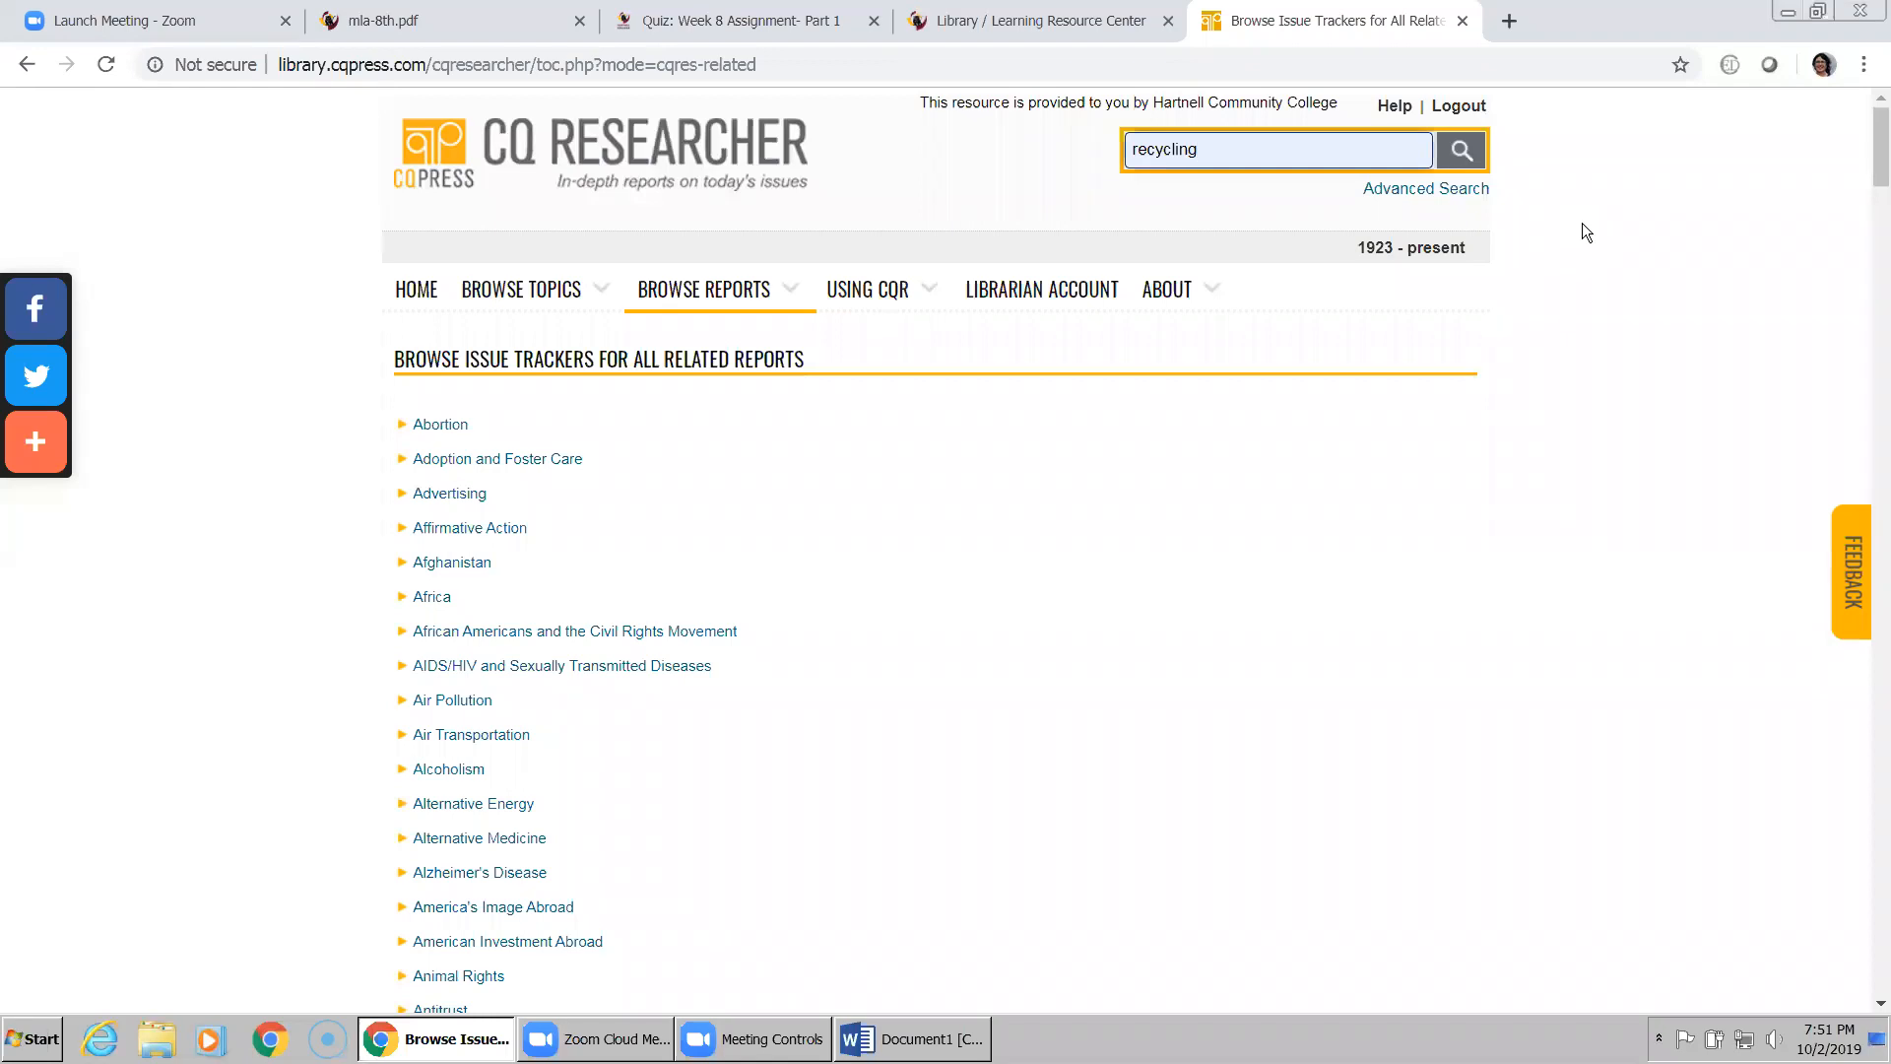
pyautogui.click(1461, 158)
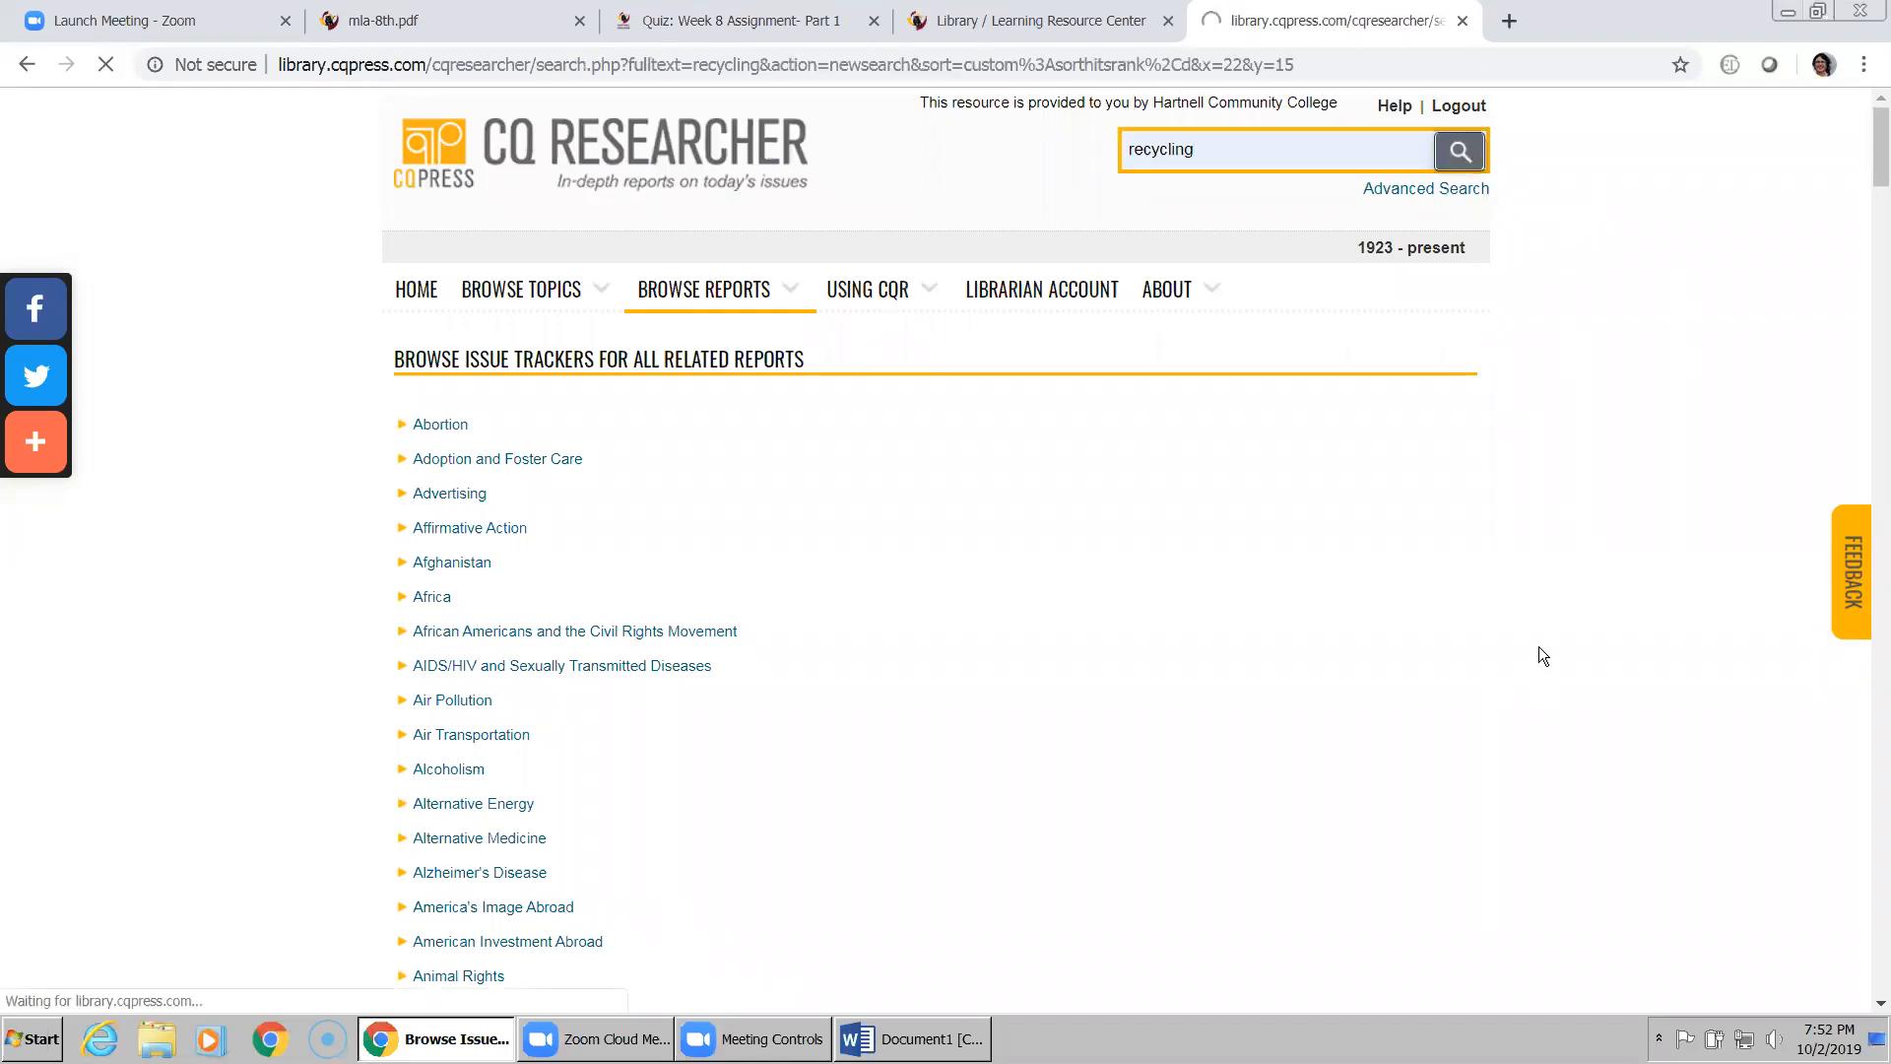
pyautogui.scroll(-1, 1588, 635)
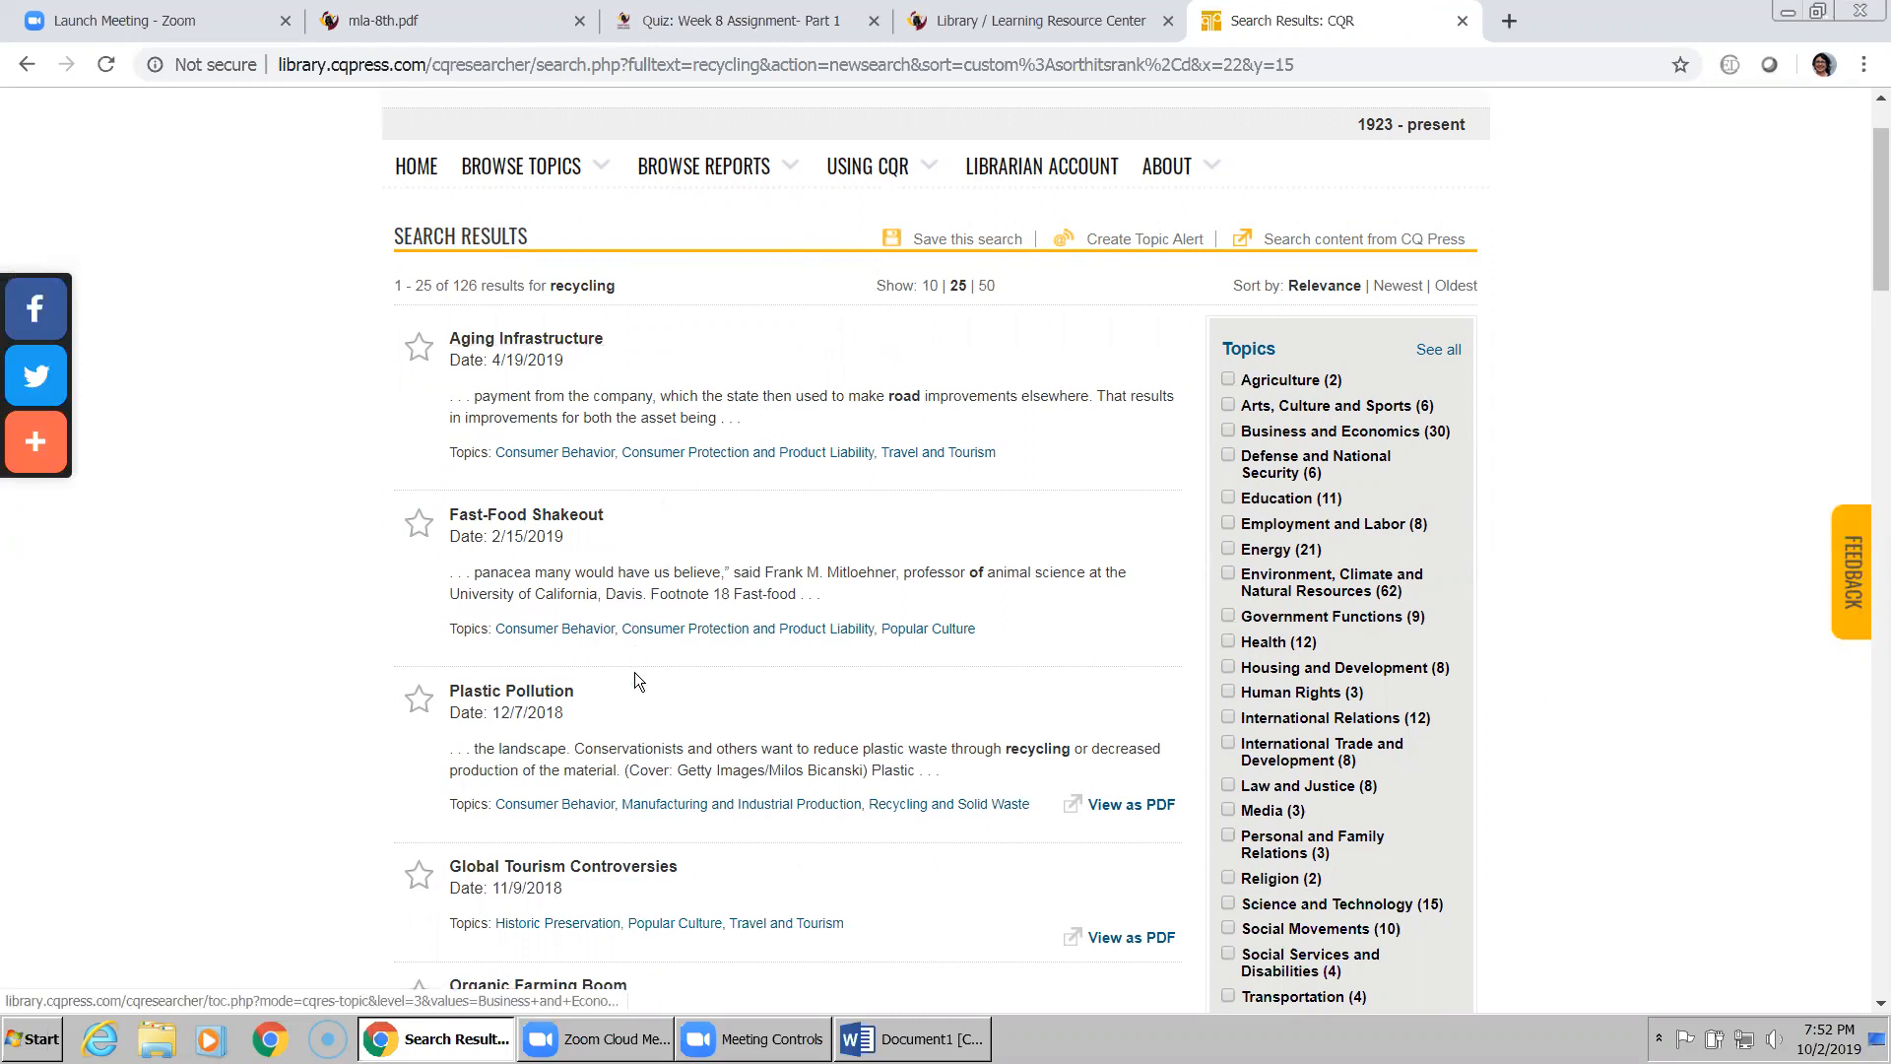
pyautogui.scroll(-1, 485, 583)
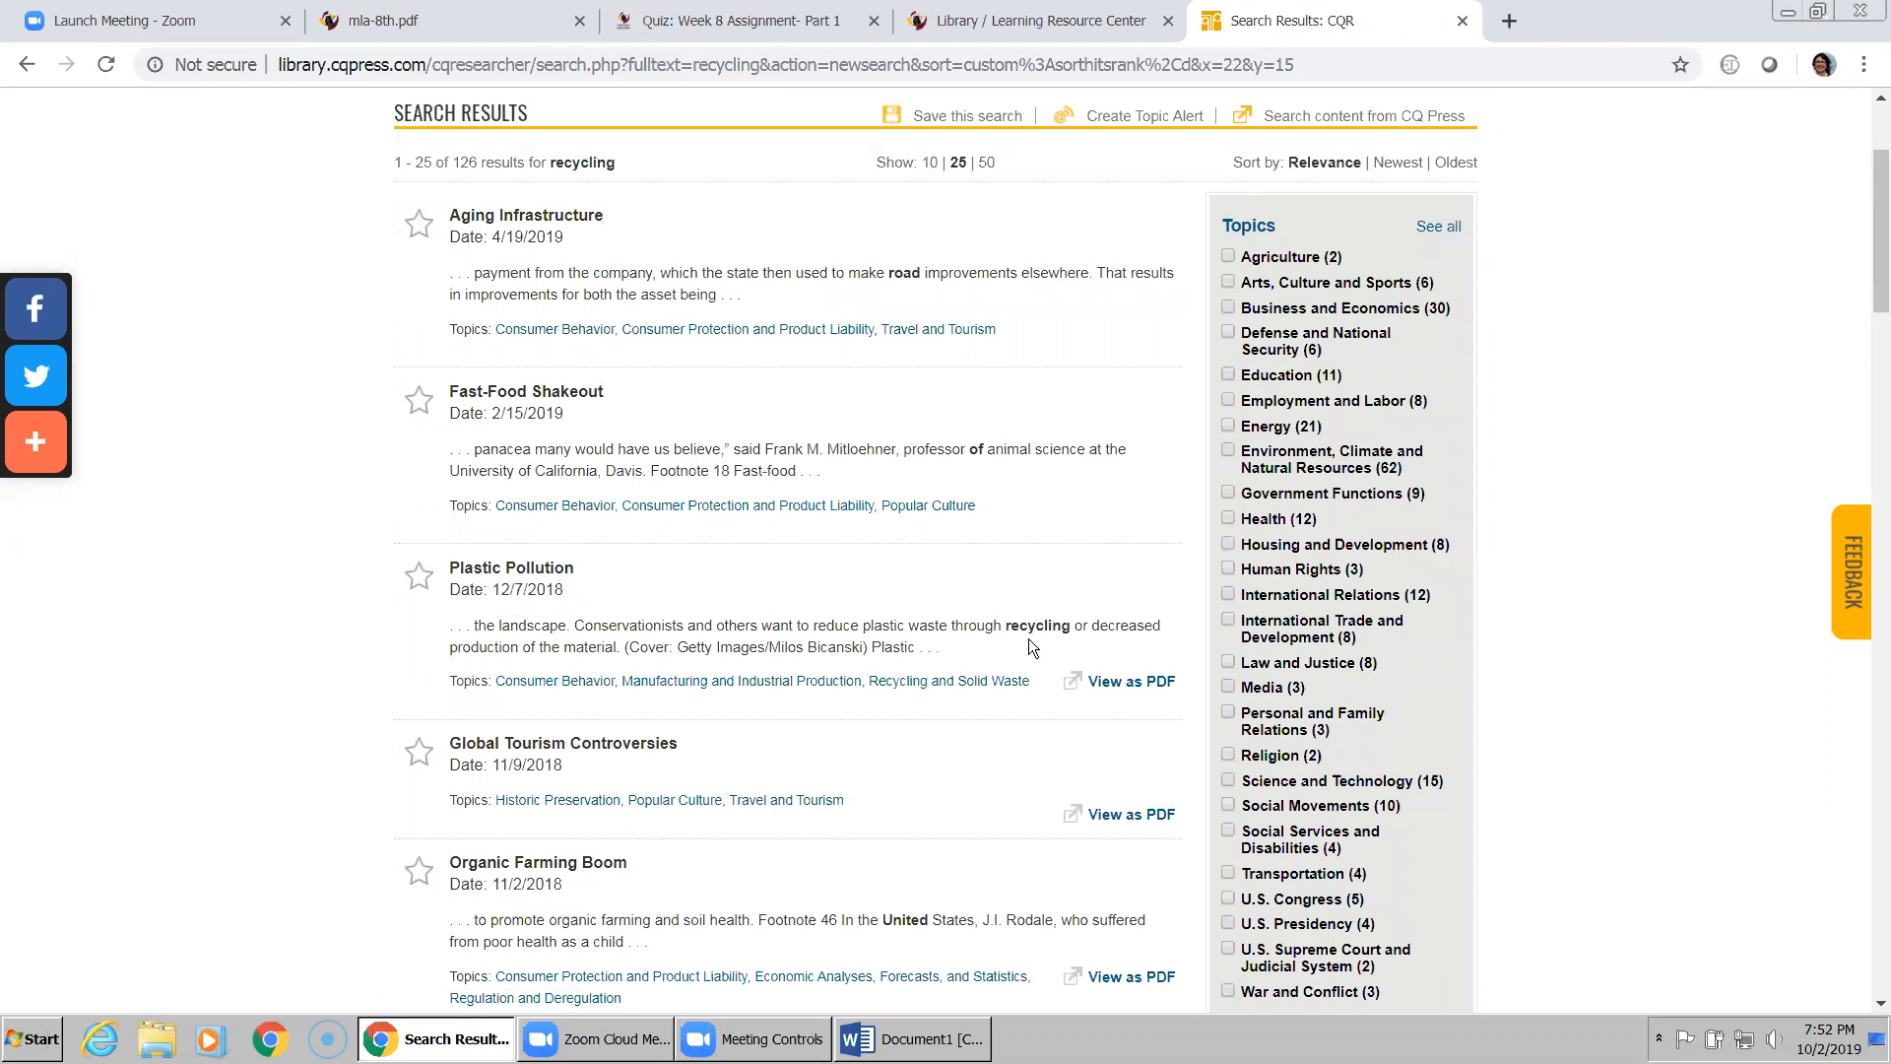
pyautogui.click(532, 568)
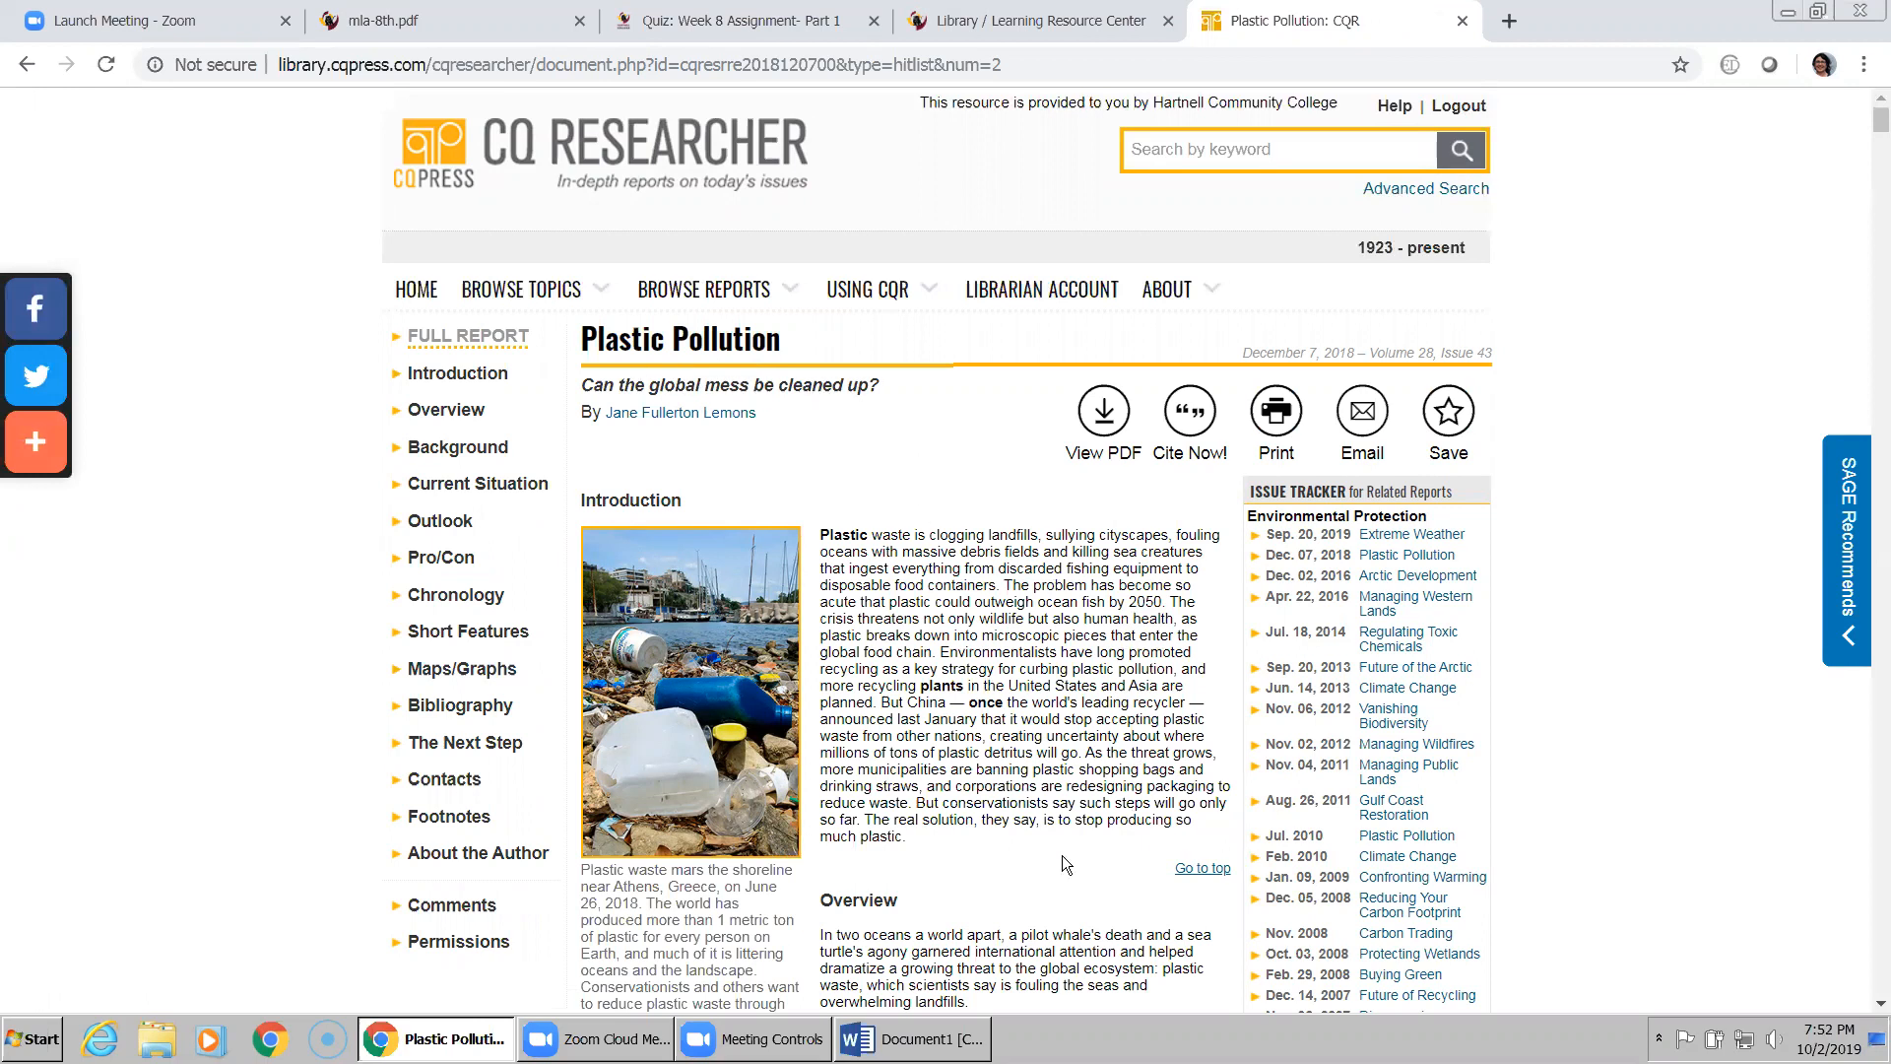
pyautogui.scroll(-4, 1058, 857)
pyautogui.scroll(4, 1041, 847)
# - Move the Plastic Pollution report's browser tab directly beside the Week 8 quiz tab
pyautogui.click(676, 22)
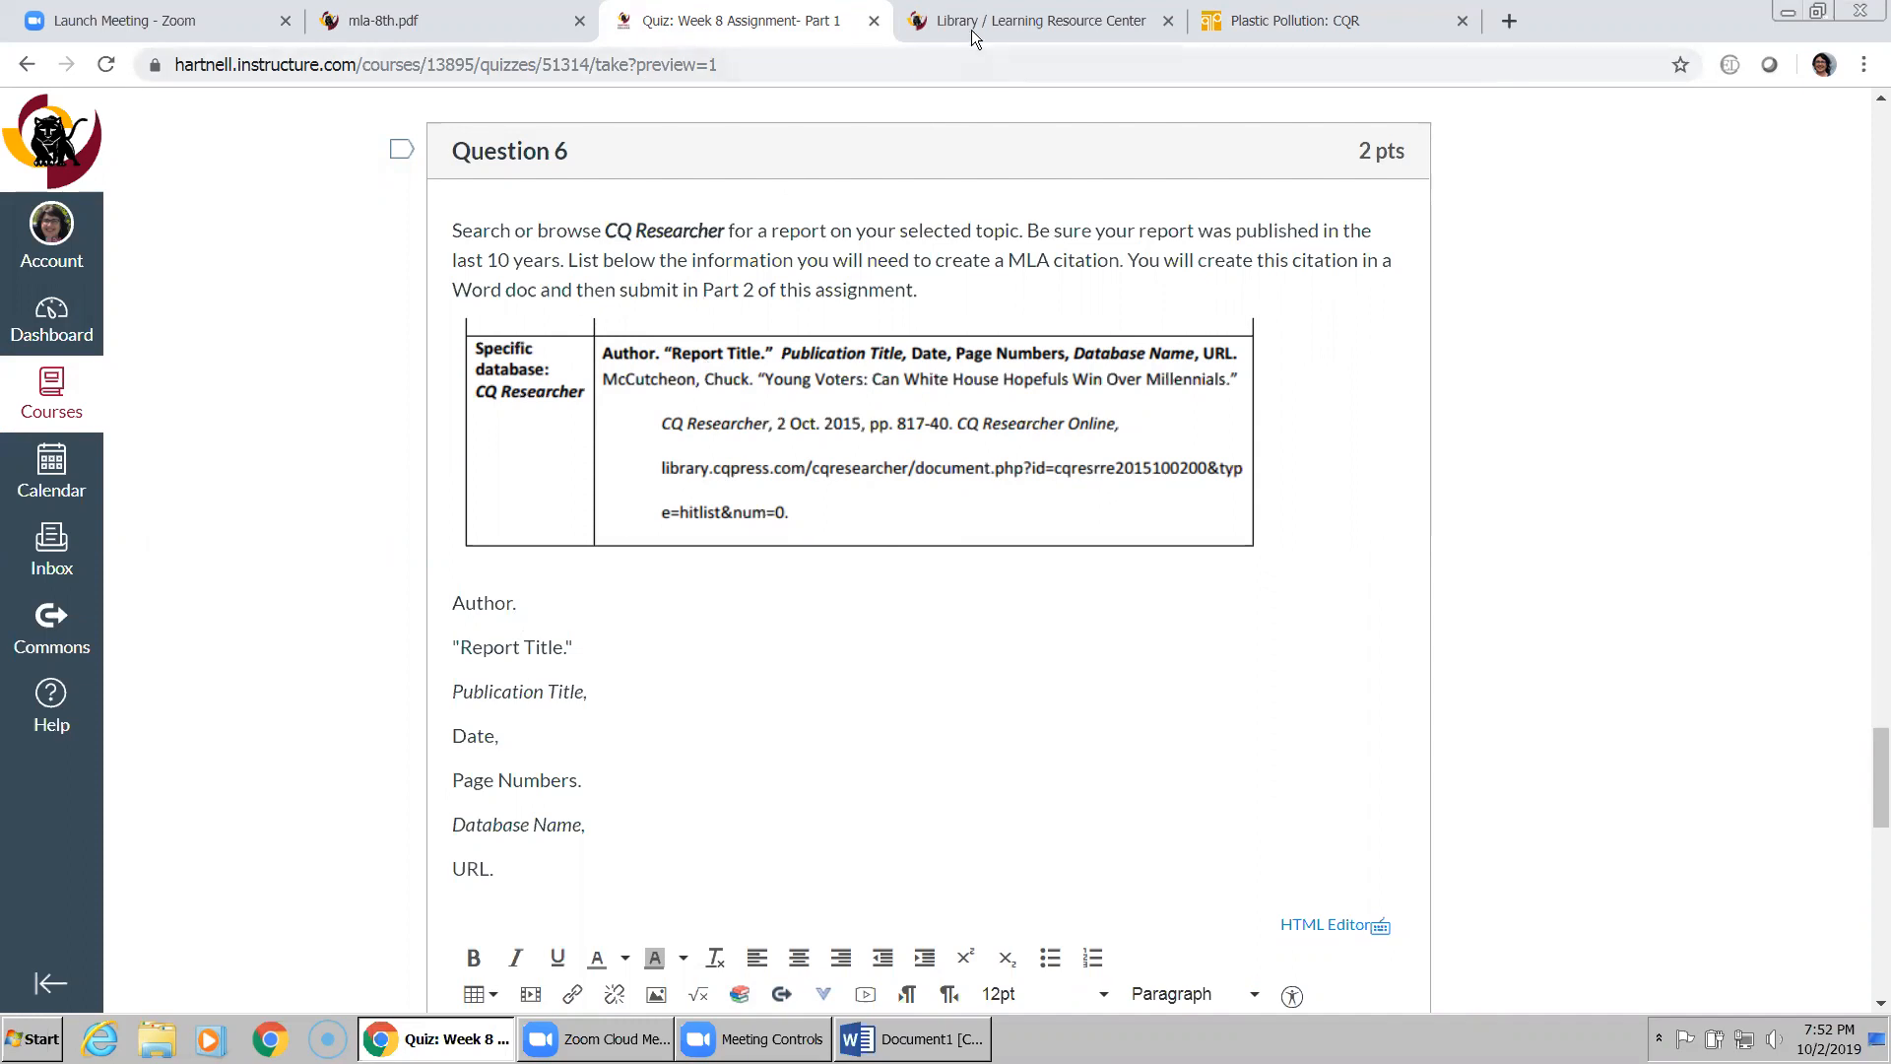
pyautogui.click(1265, 26)
pyautogui.moveTo(1265, 26); pyautogui.dragTo(999, 44)
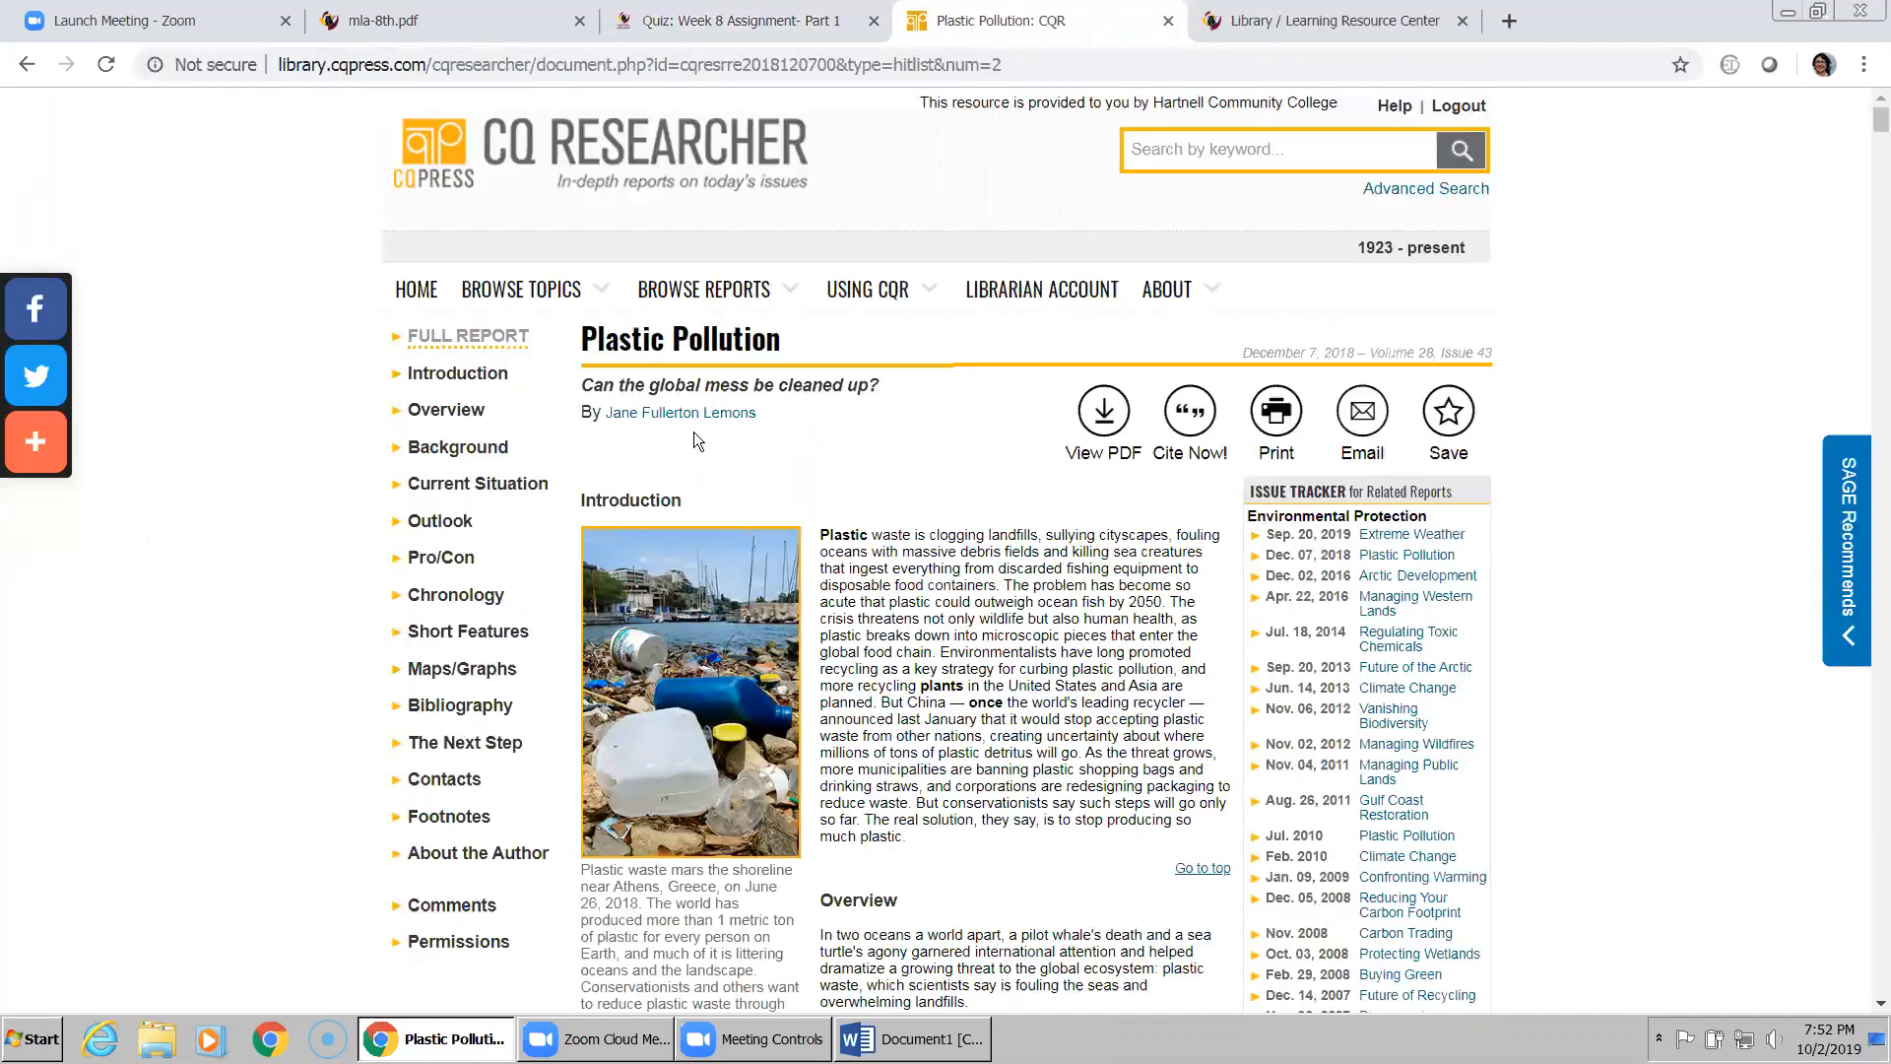
# - Copy the citation element labels from Author to URL in Question 6 of the quiz into its answer box
pyautogui.click(715, 20)
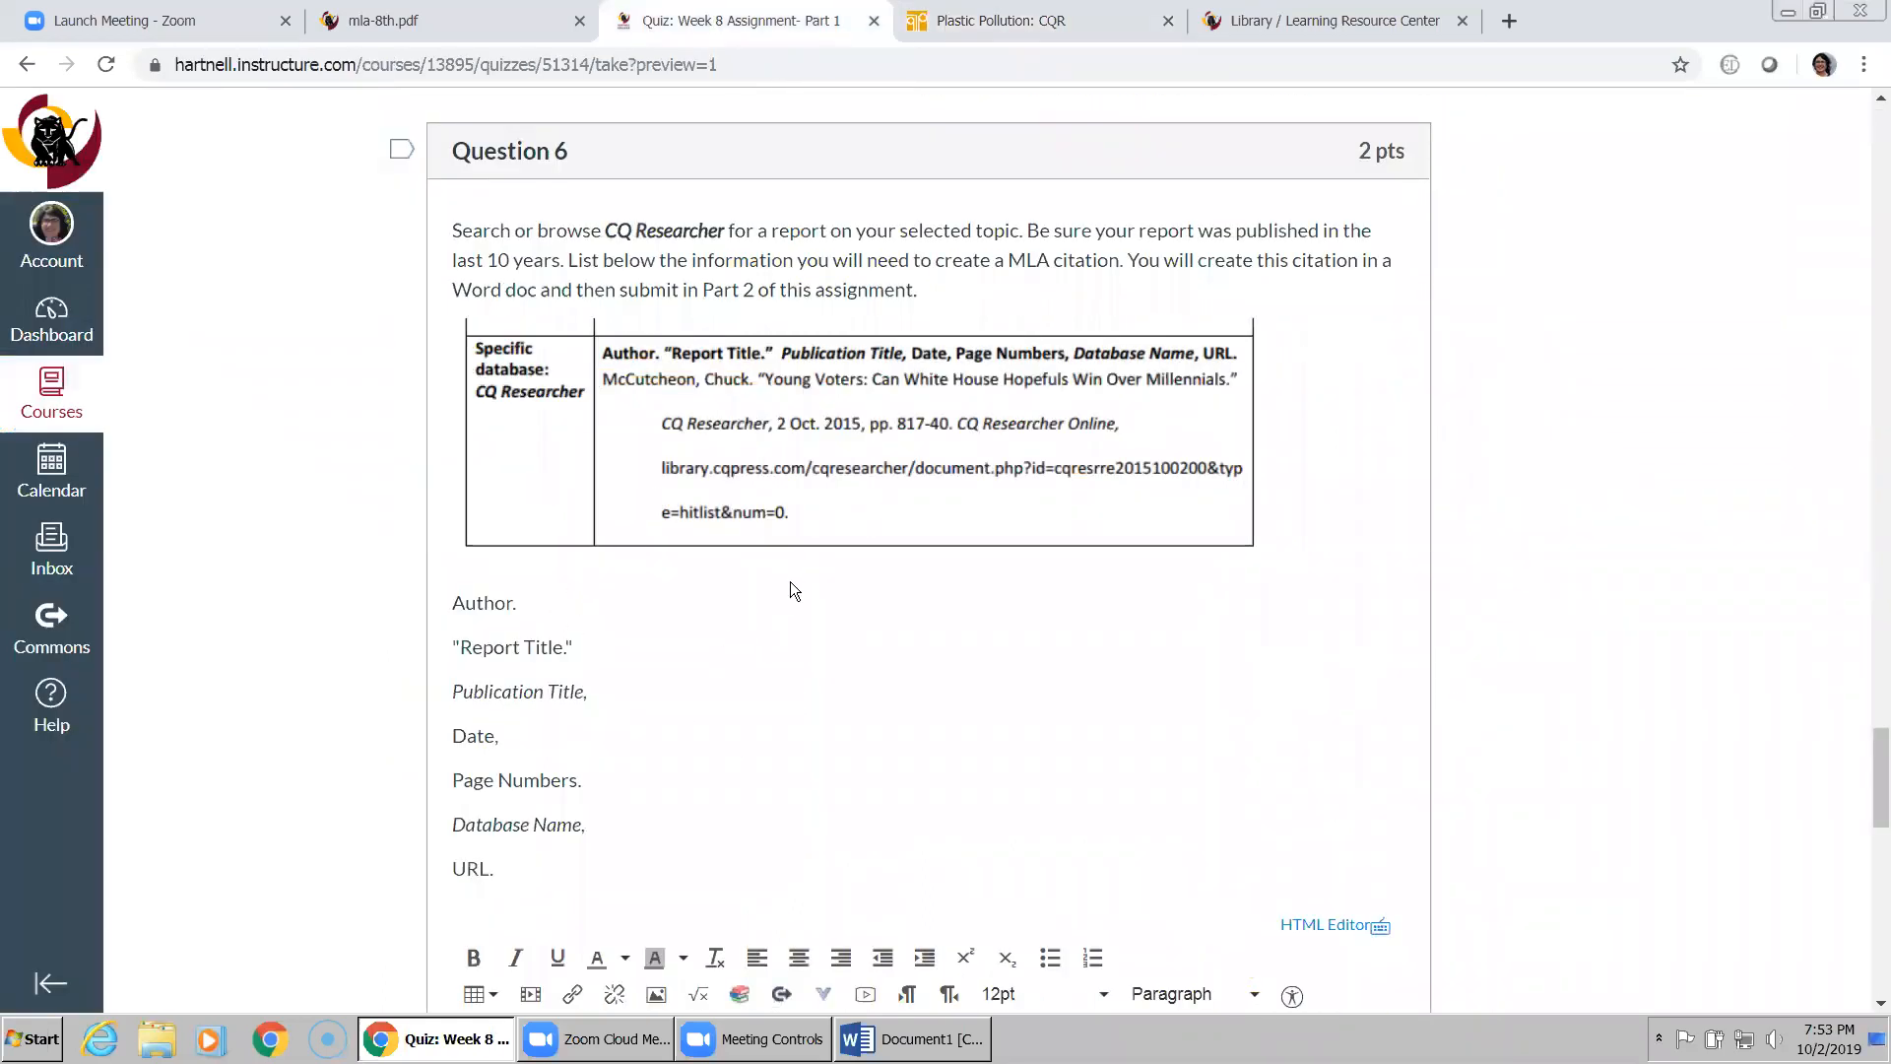
pyautogui.scroll(-2, 792, 586)
pyautogui.moveTo(504, 636); pyautogui.dragTo(455, 366)
pyautogui.hotkey('ctrl', 'c')
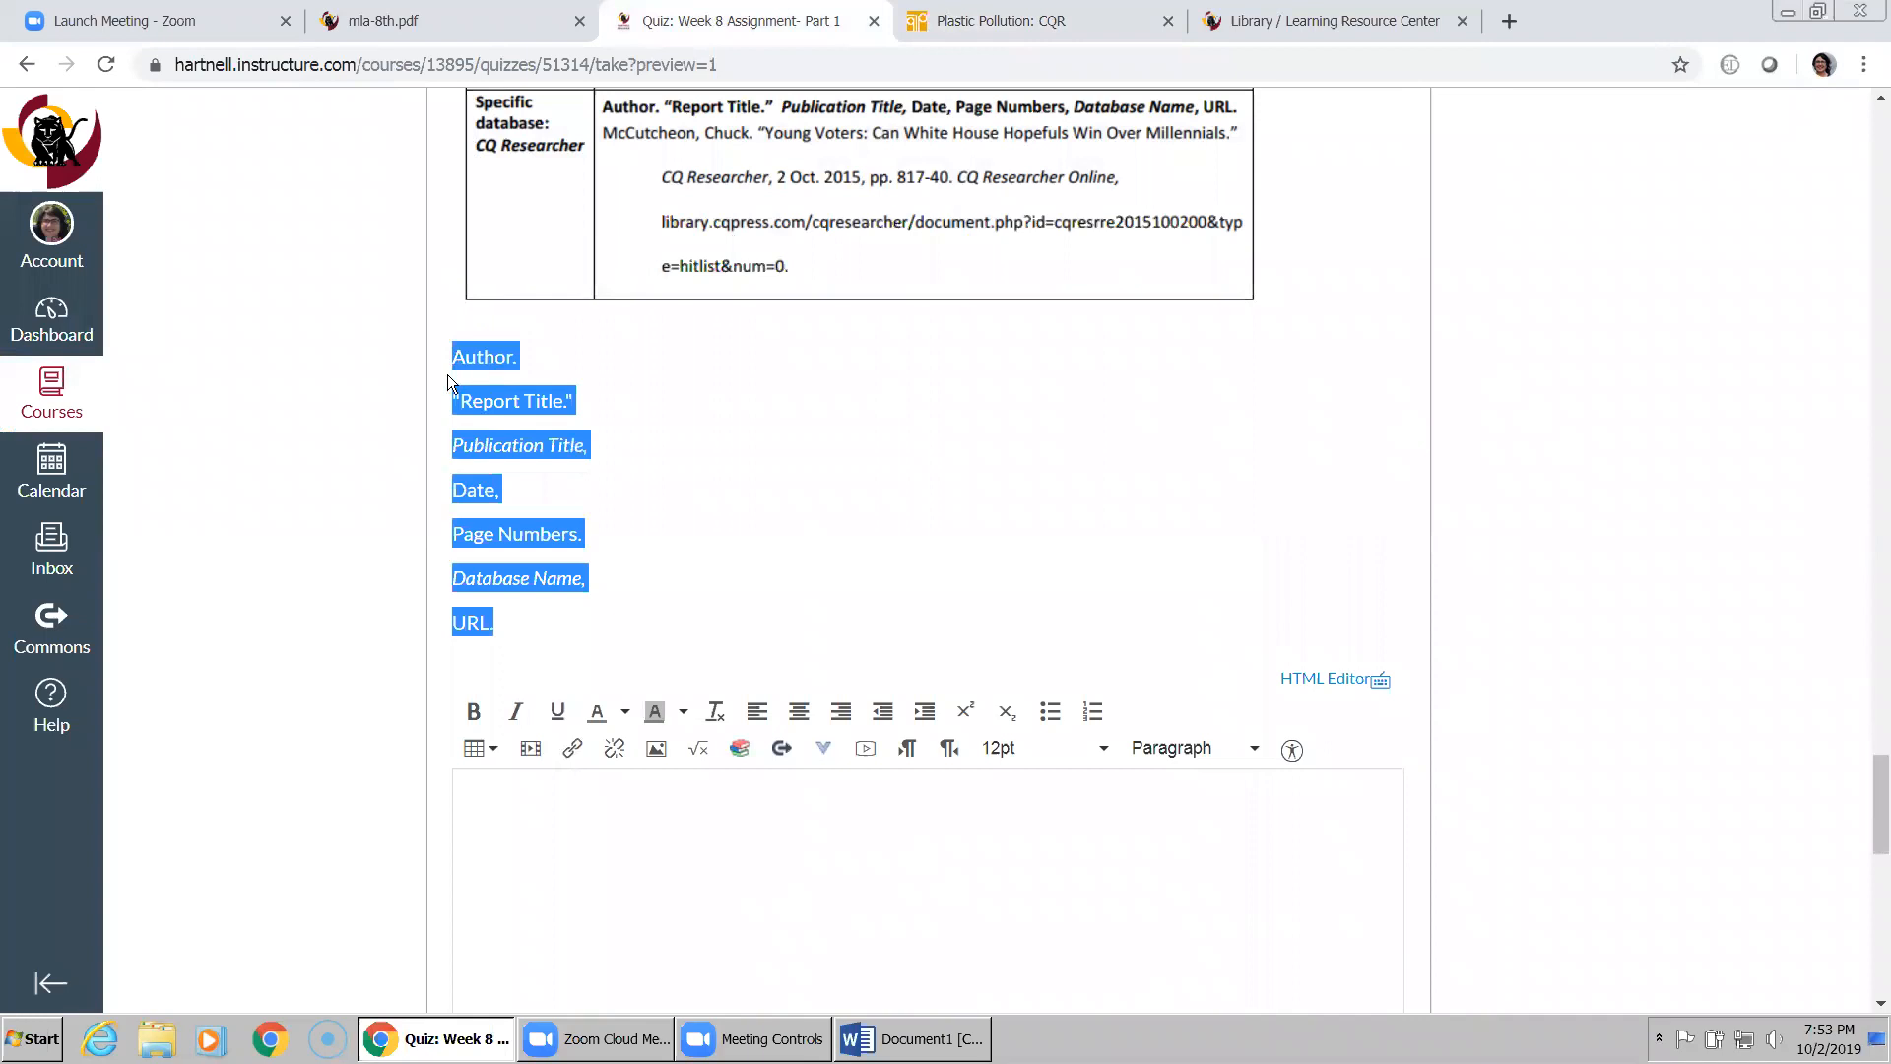
pyautogui.click(519, 782)
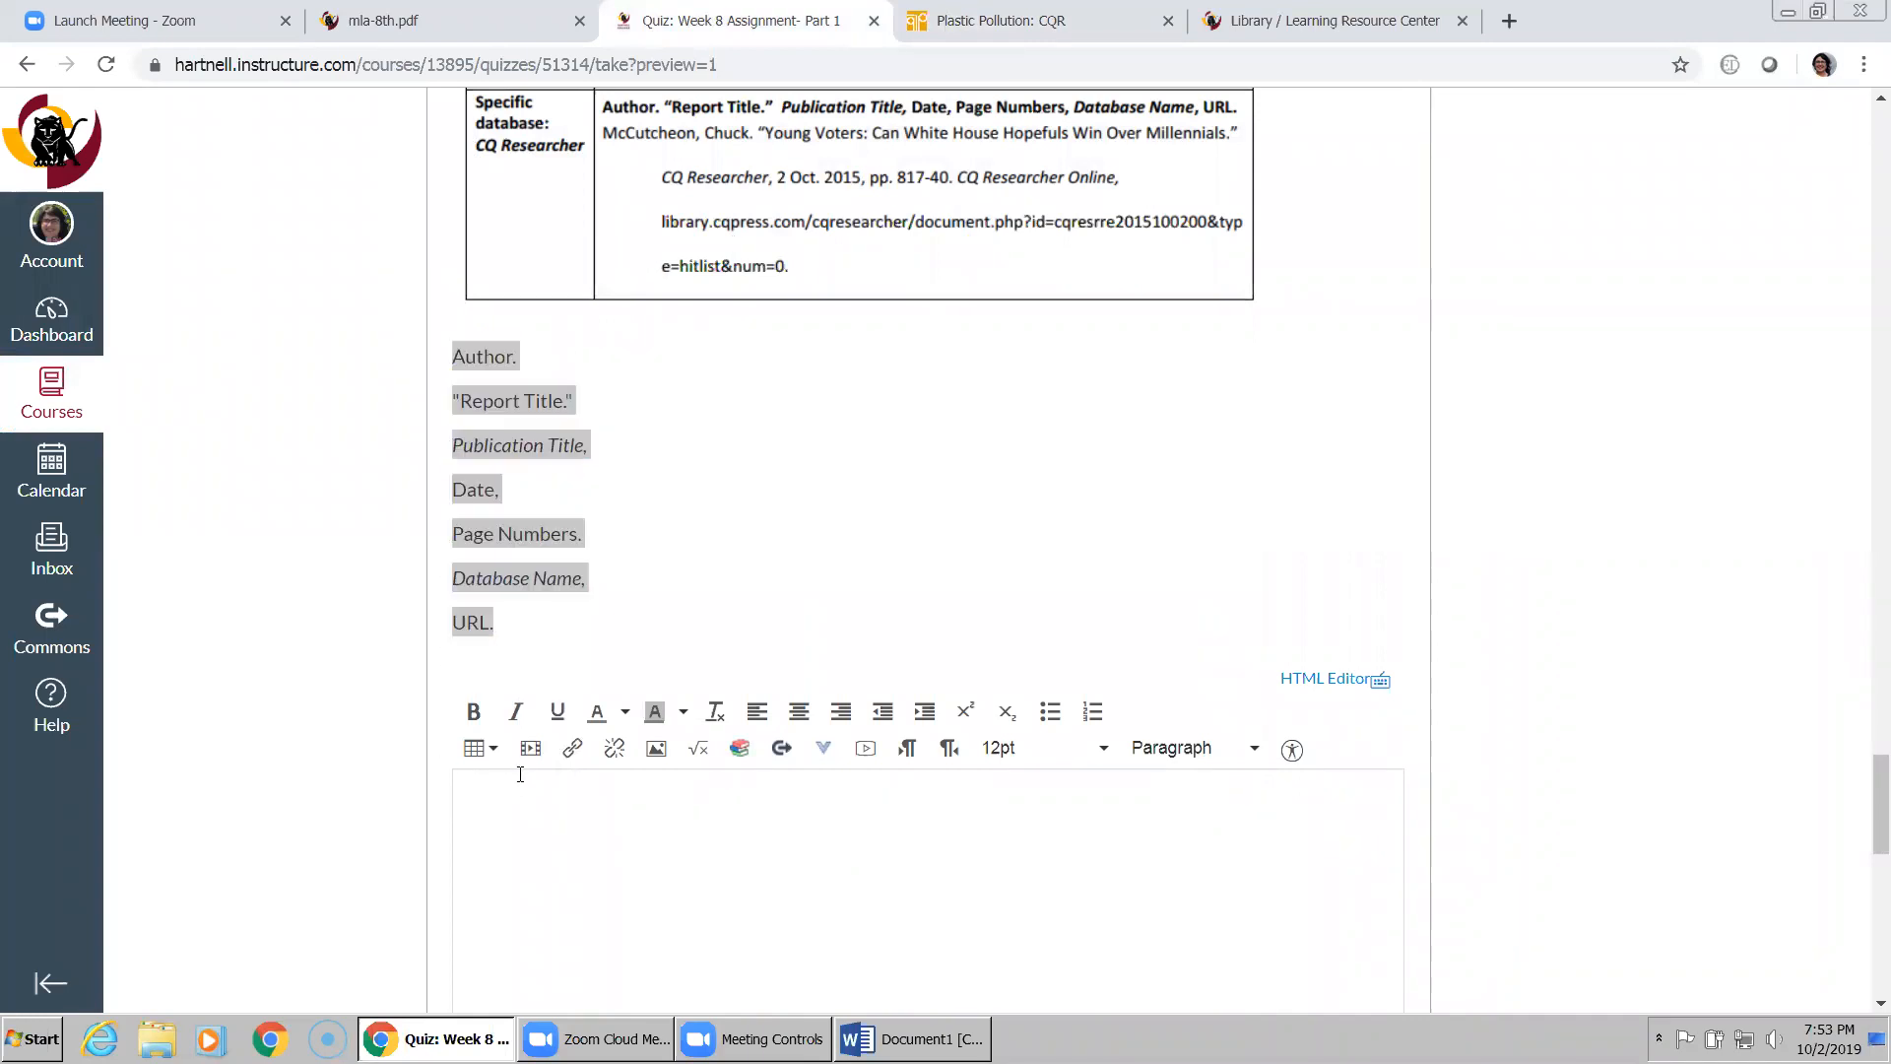
pyautogui.hotkey('ctrl', 'v')
pyautogui.scroll(-3, 1566, 726)
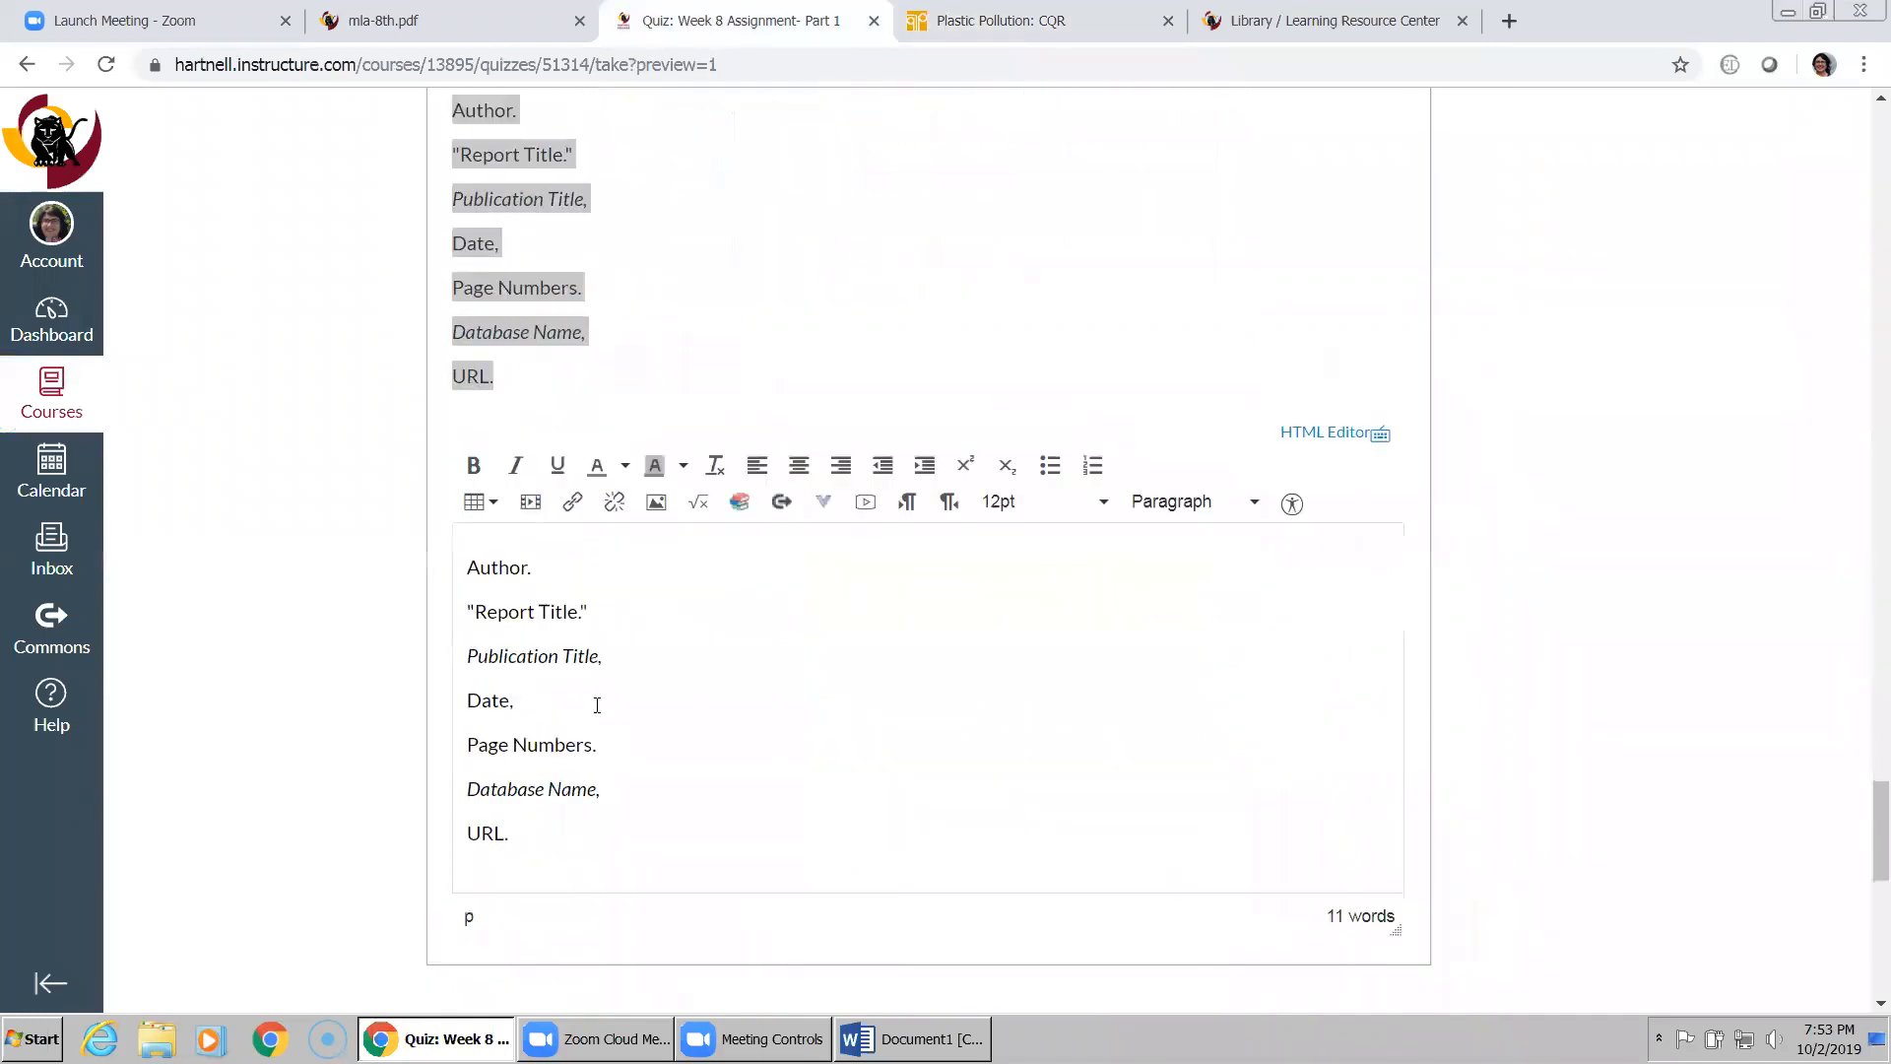
# - Fill in the report author's full name followed by a period after the Author label, checking its spelling in the report
pyautogui.click(574, 562)
pyautogui.write('jane')
pyautogui.press('BackSpace')
pyautogui.press('BackSpace')
pyautogui.press('BackSpace')
pyautogui.press('BackSpace')
pyautogui.write('Jane')
pyautogui.click(1064, 29)
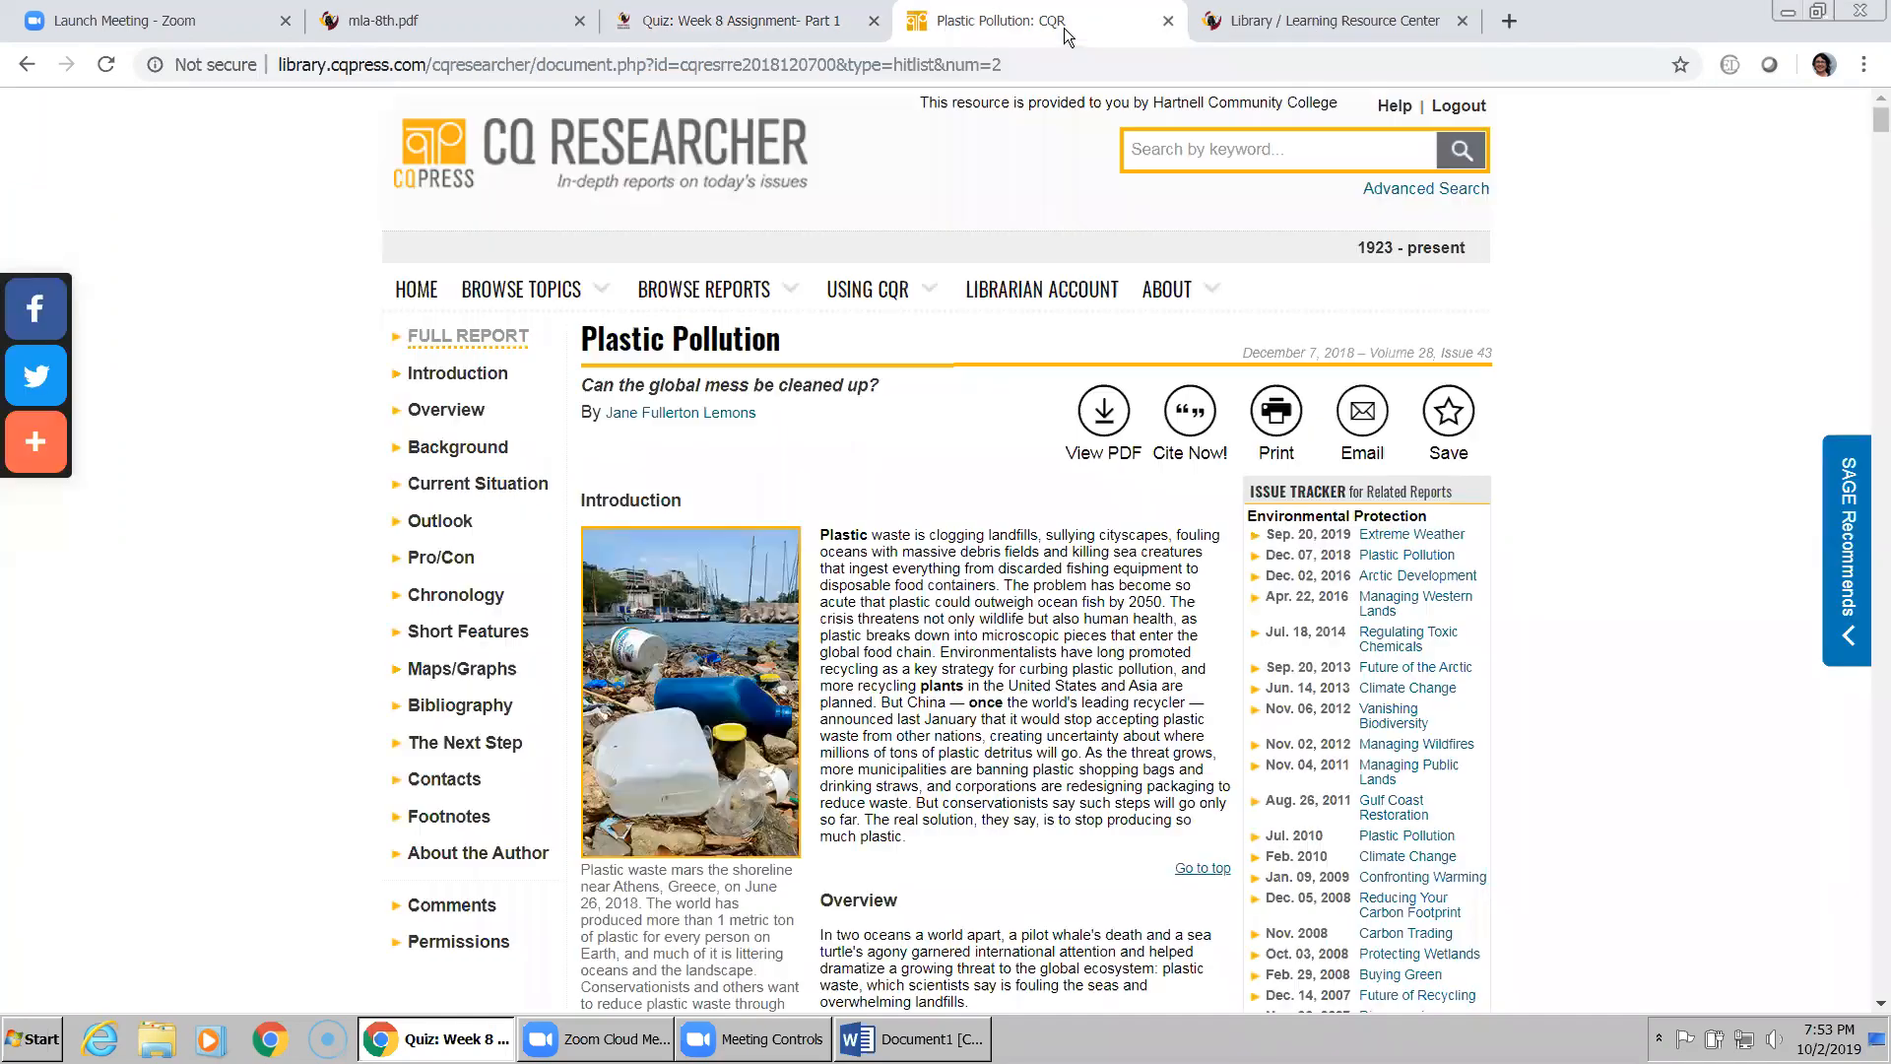
pyautogui.click(786, 21)
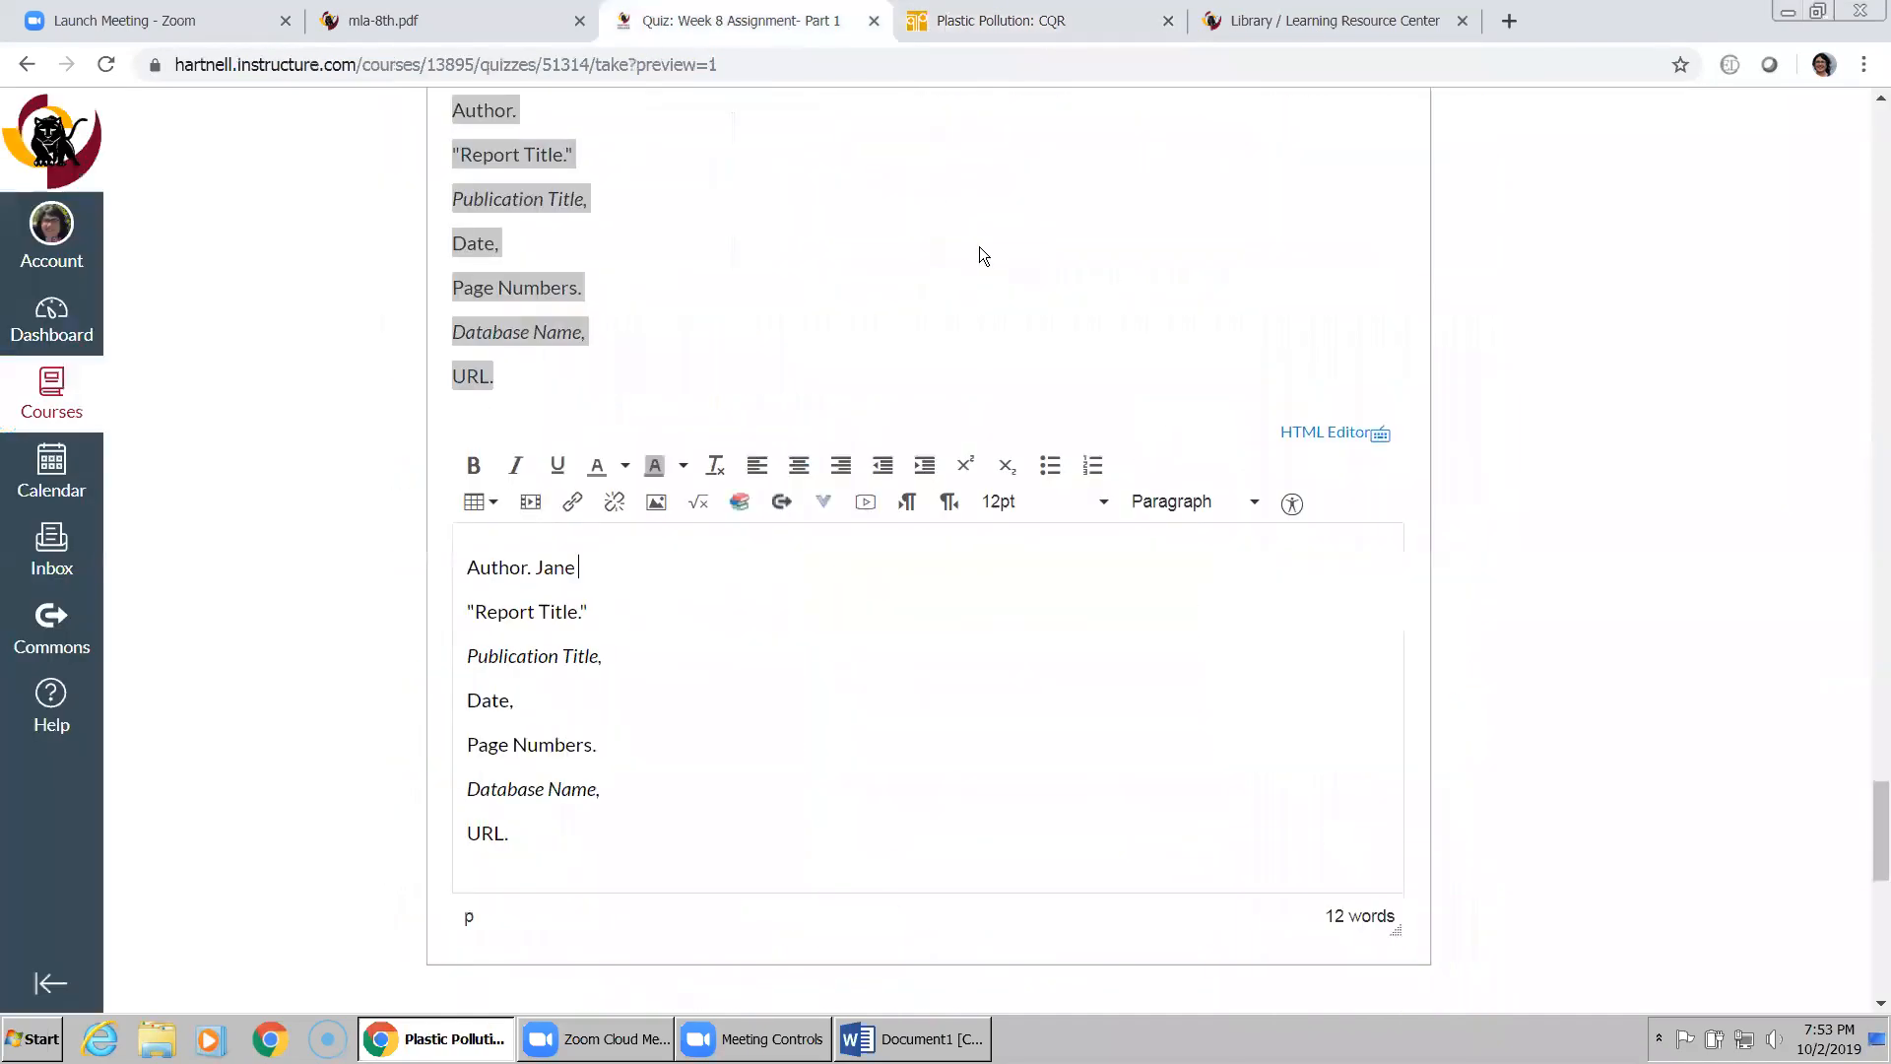
pyautogui.write('Fullert')
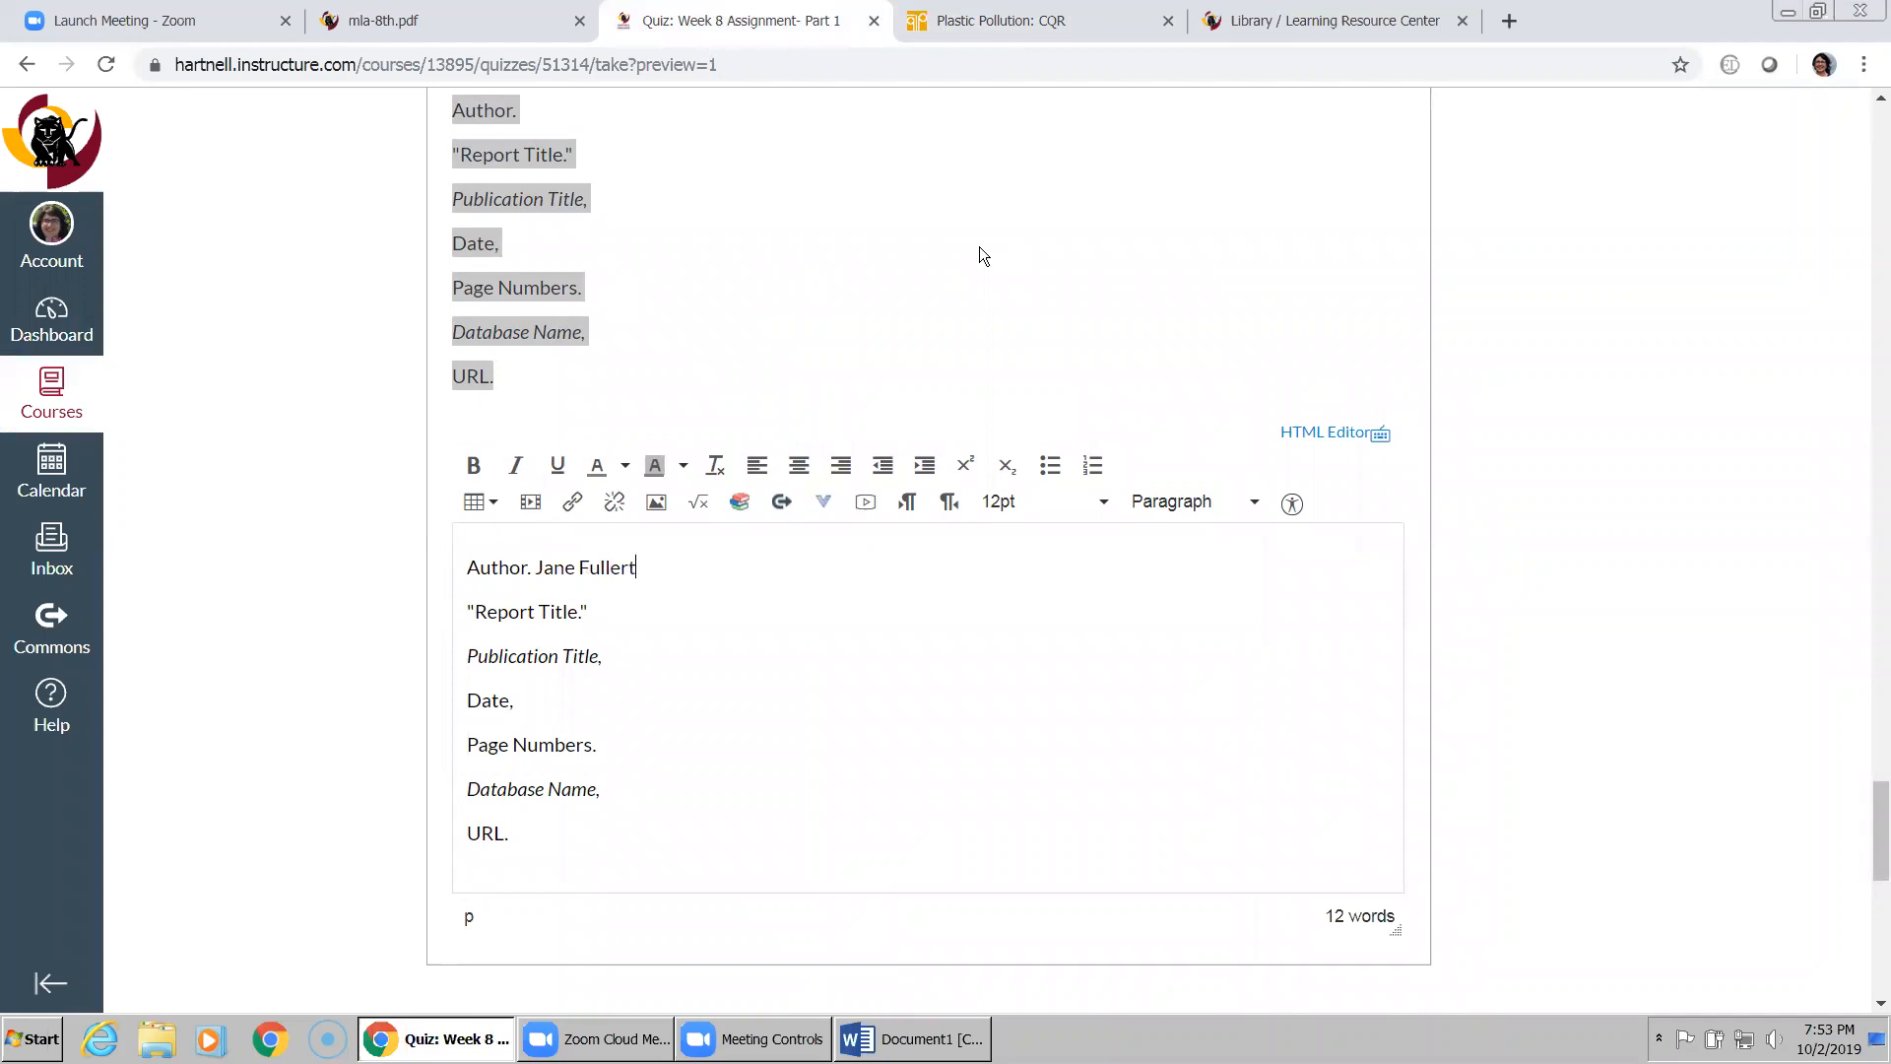
pyautogui.write('on Lemons')
pyautogui.write('.')
pyautogui.write('.')
# - Enter "Plastic Pollution: Can the Global Mess Be Cleaned Up?" in quotation marks after the Report Title label
pyautogui.click(1021, 28)
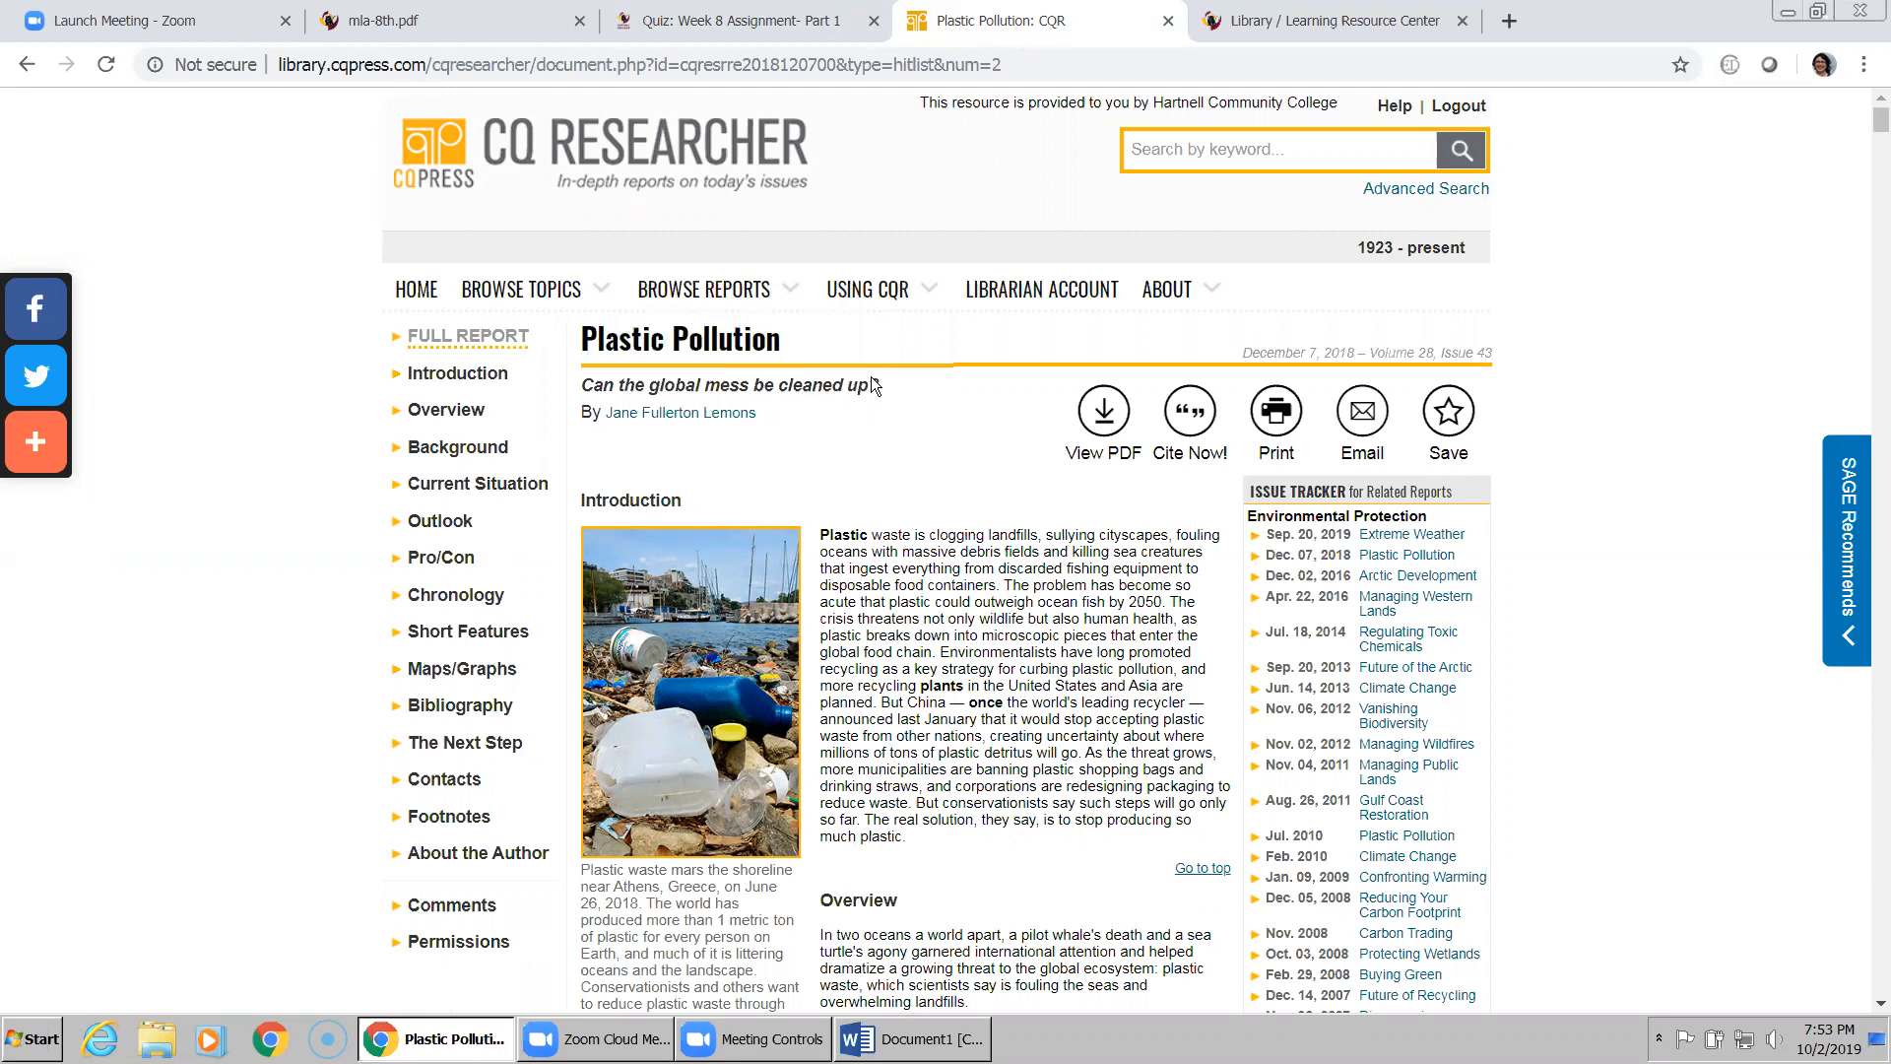
pyautogui.click(735, 28)
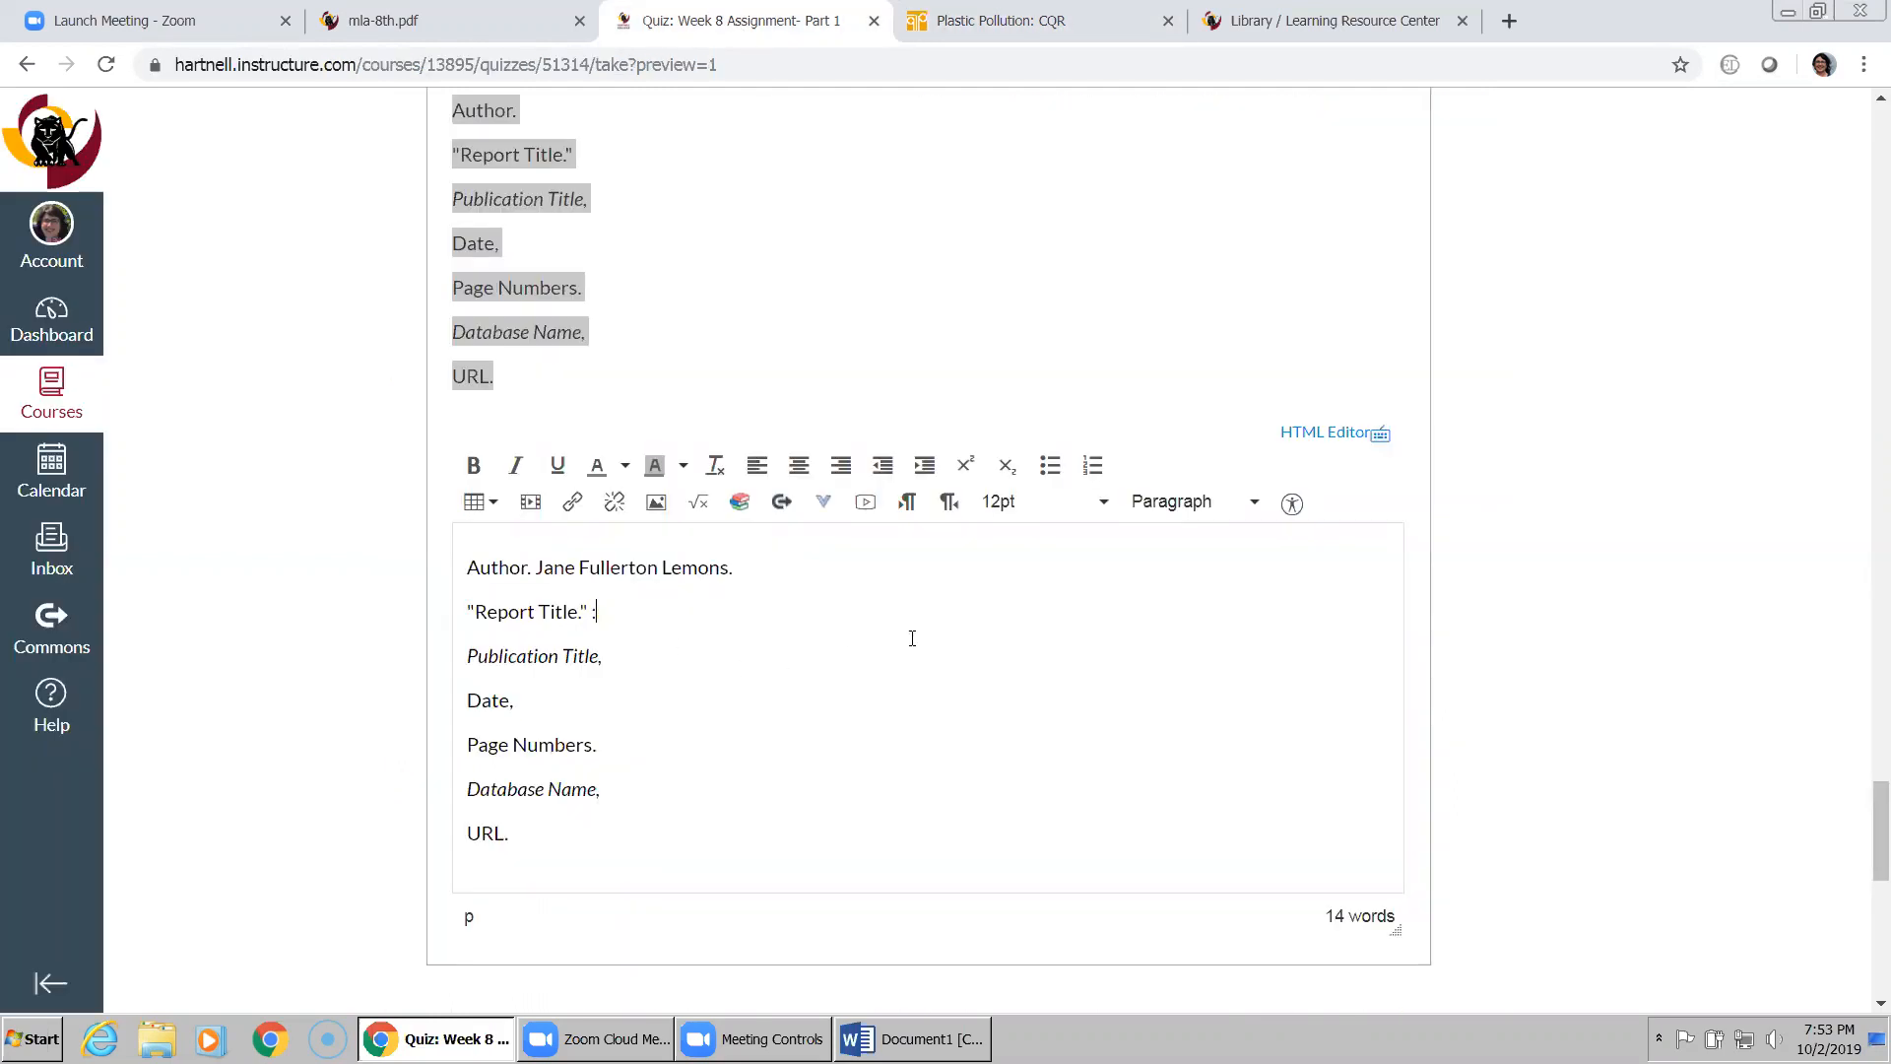
pyautogui.write('"Plastic Pollution:')
pyautogui.write('Can the gl')
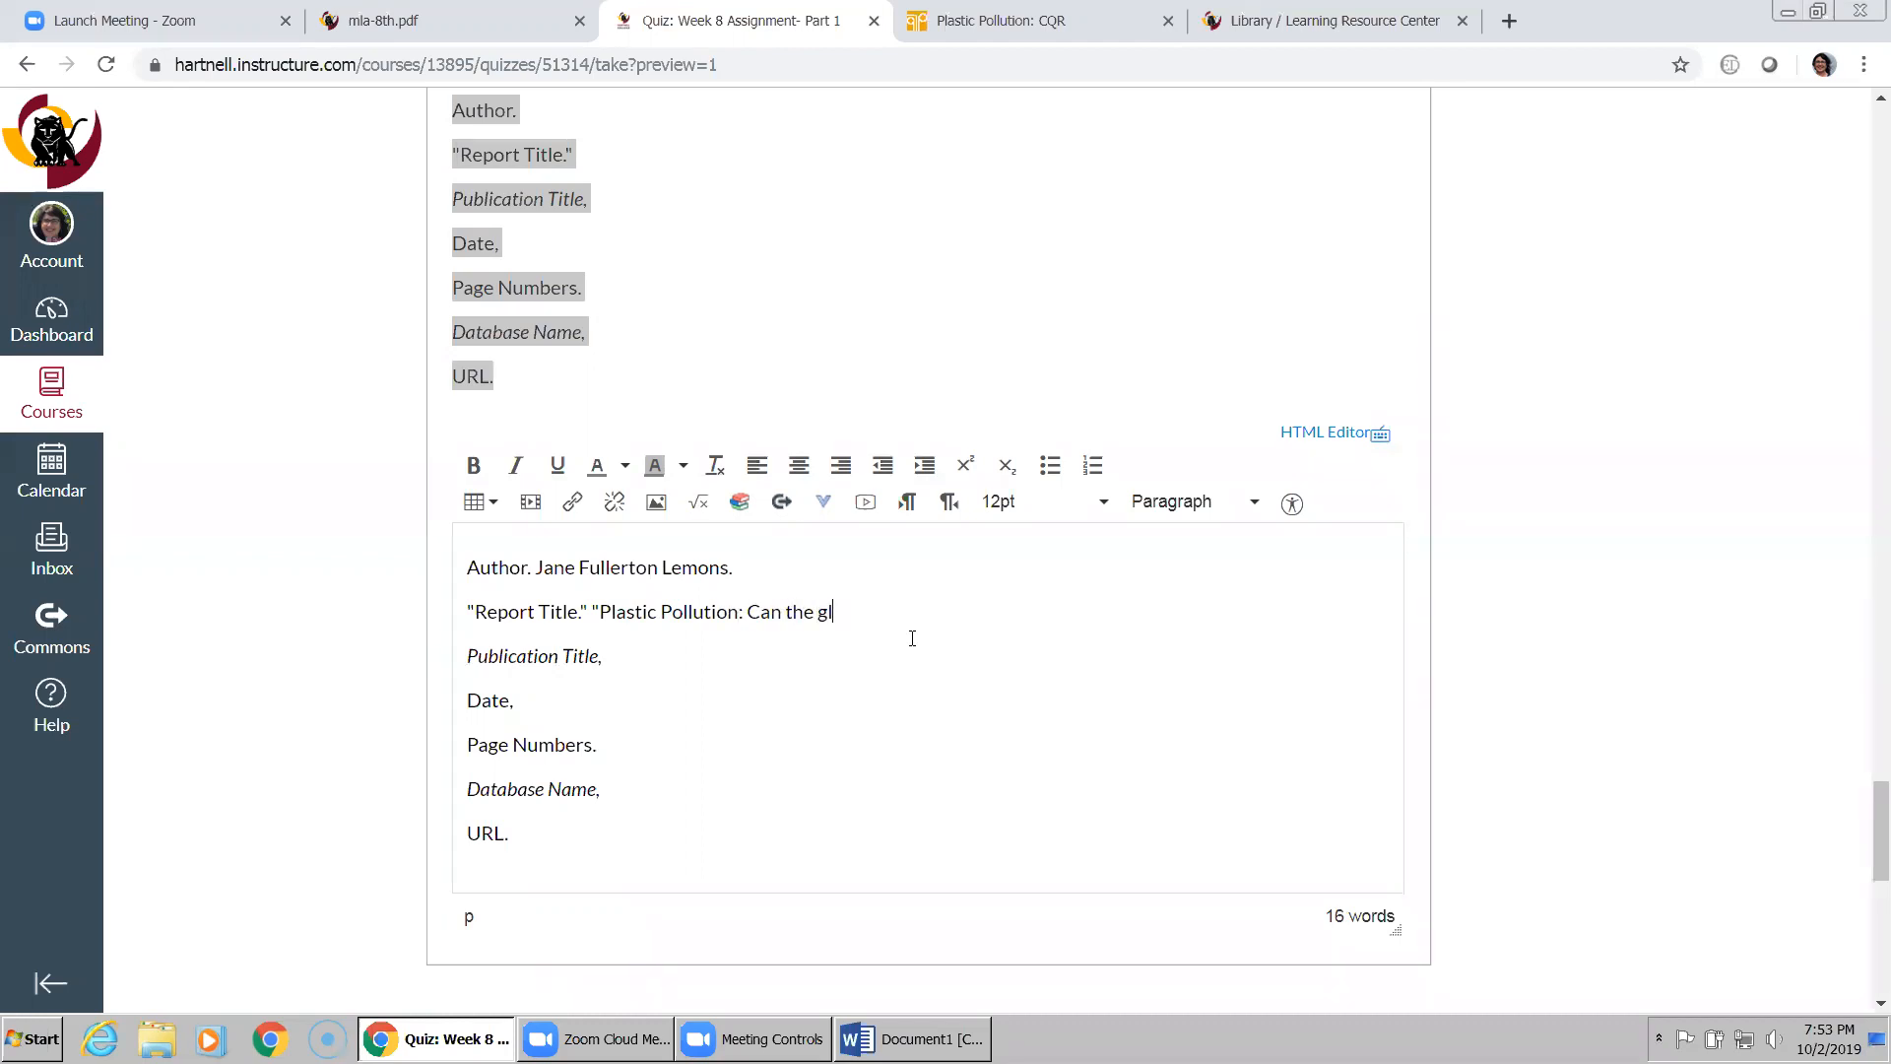
pyautogui.press('BackSpace')
pyautogui.write('Global Mess Be Cleane')
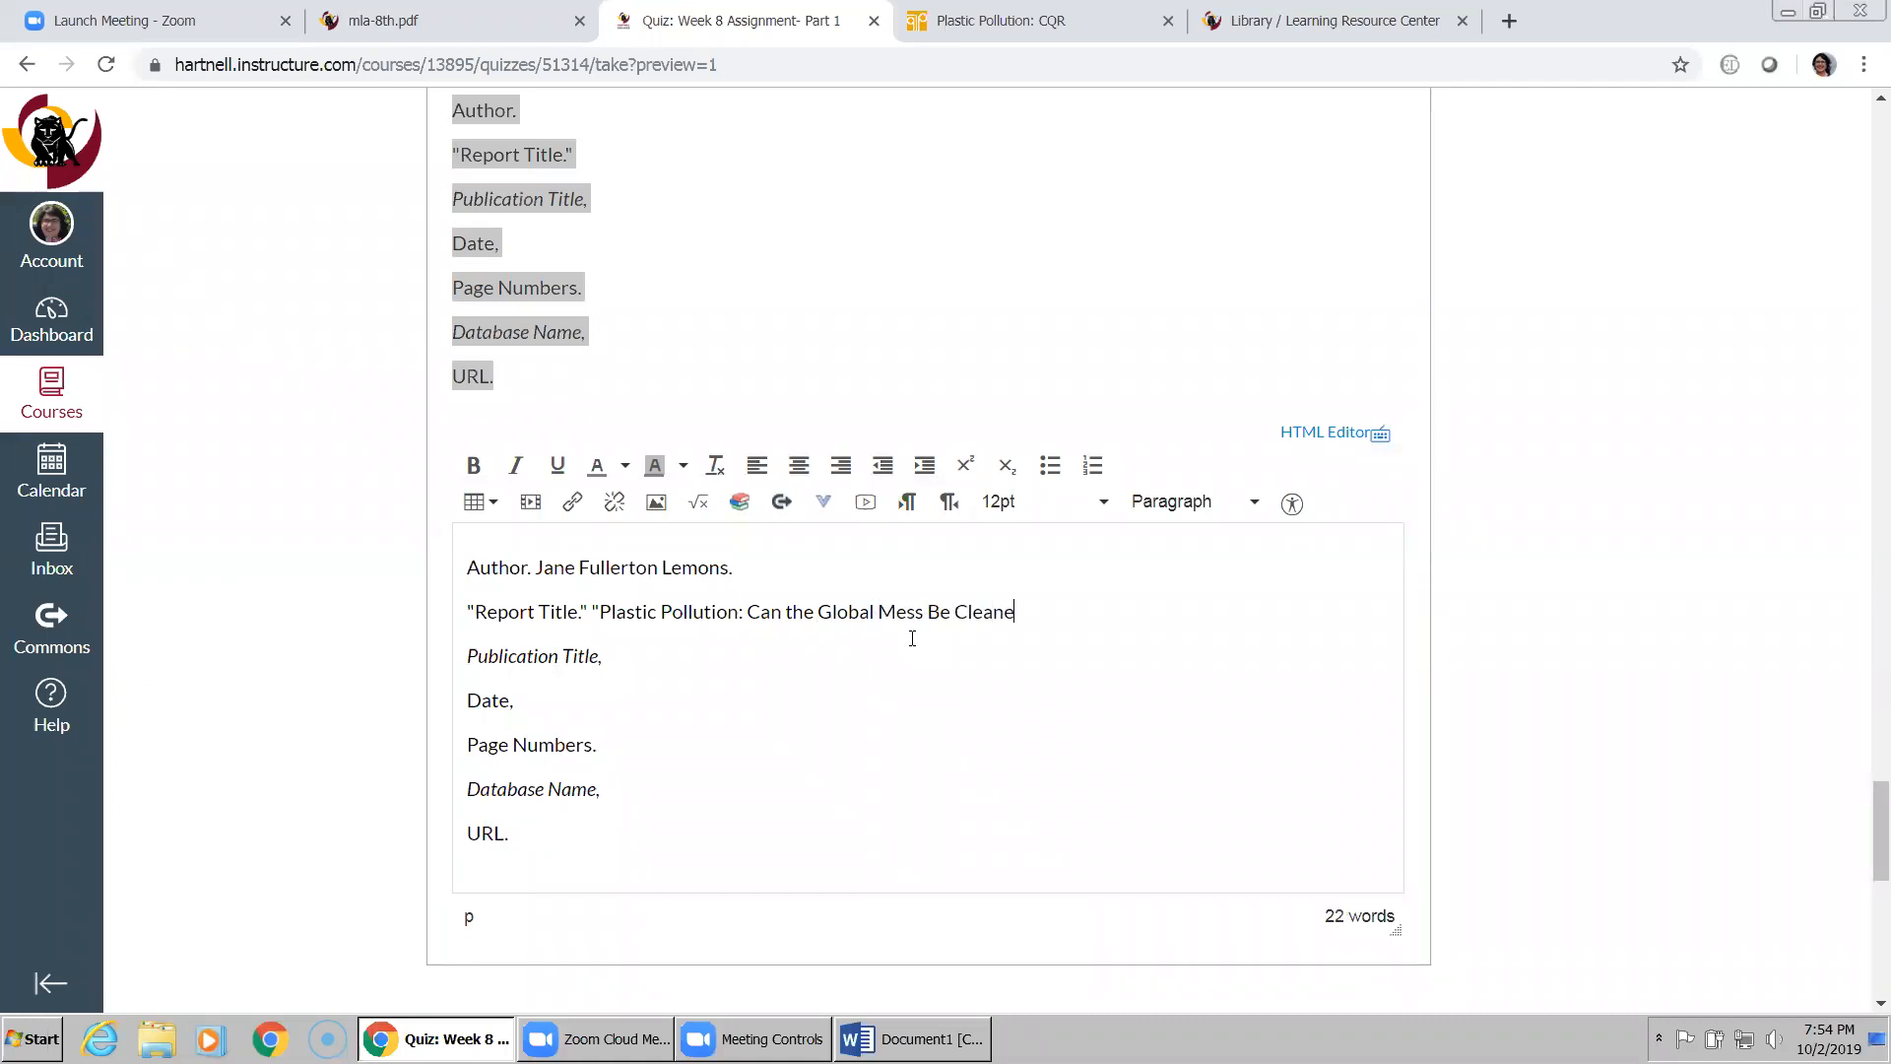
pyautogui.write('d Up?"')
# - Check the sample citation and enter "CQ Researcher," in italics after the Publication Title label
pyautogui.click(634, 661)
pyautogui.click(1044, 21)
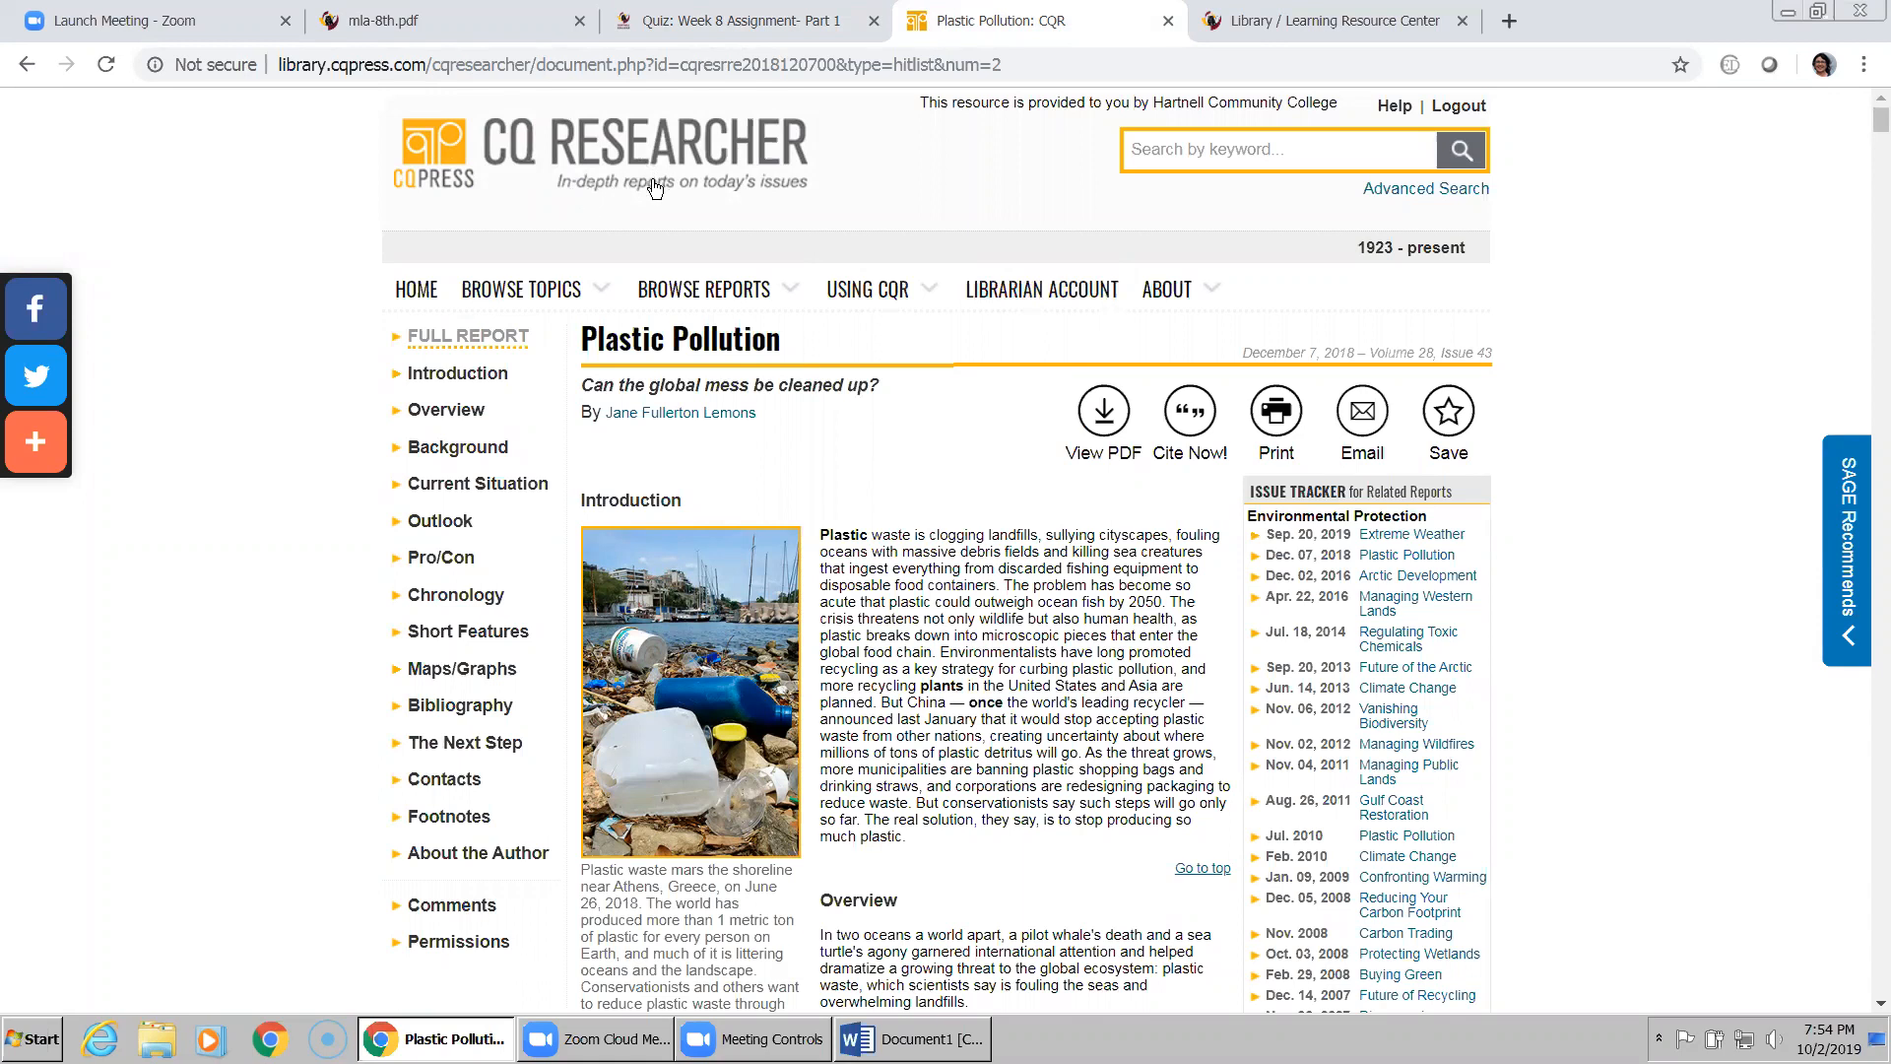
pyautogui.click(751, 22)
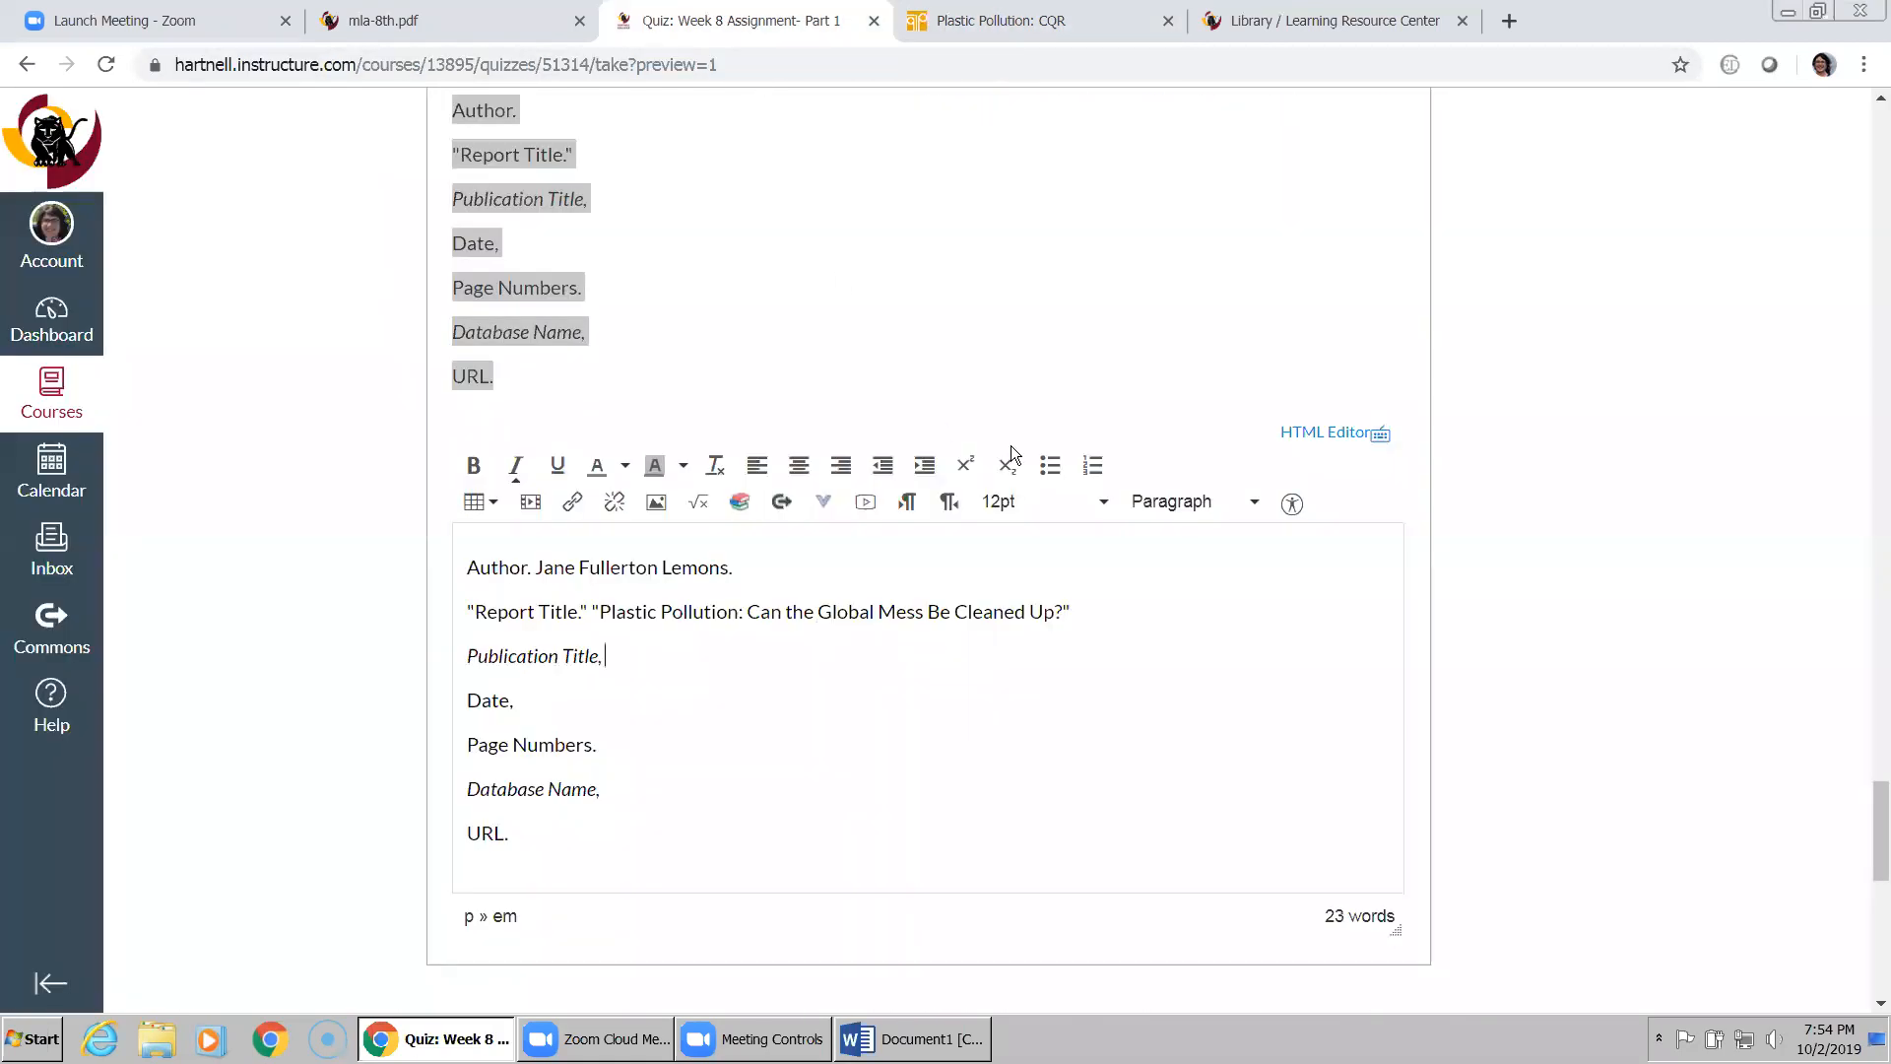
pyautogui.scroll(2, 1040, 421)
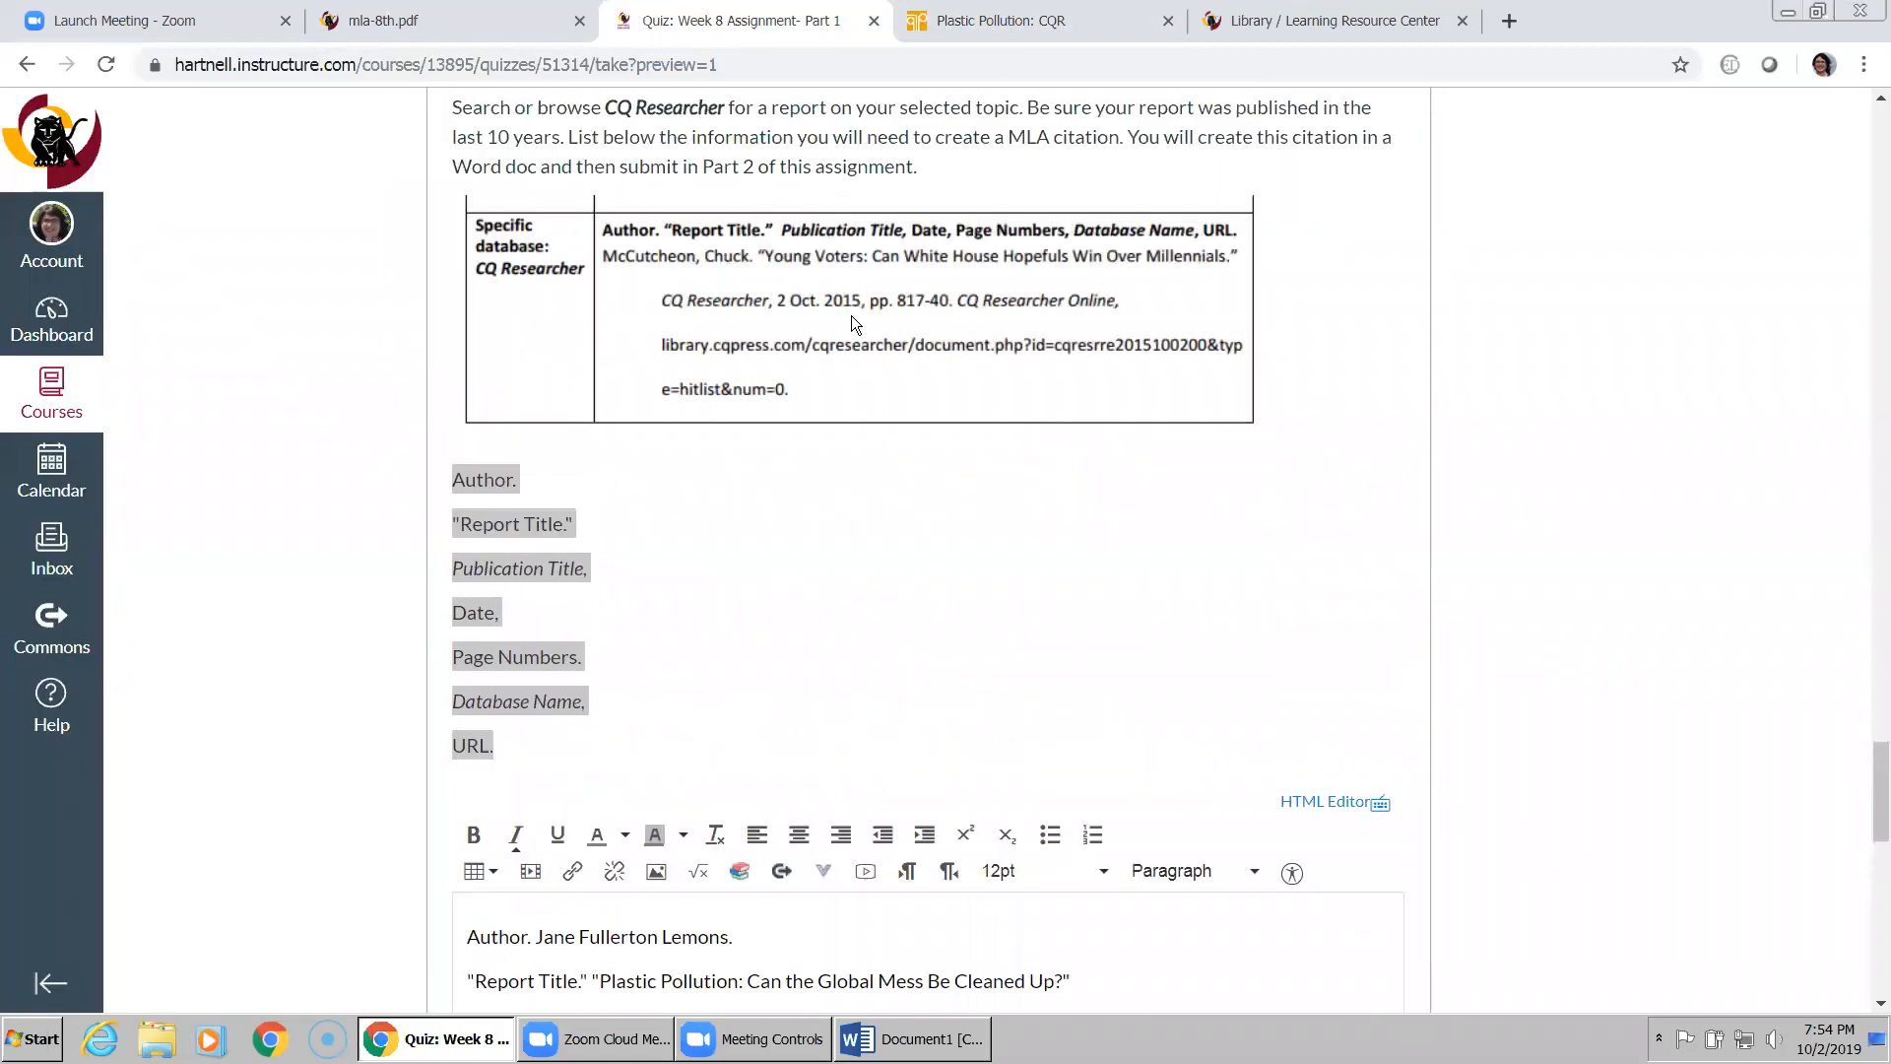
pyautogui.scroll(-4, 871, 406)
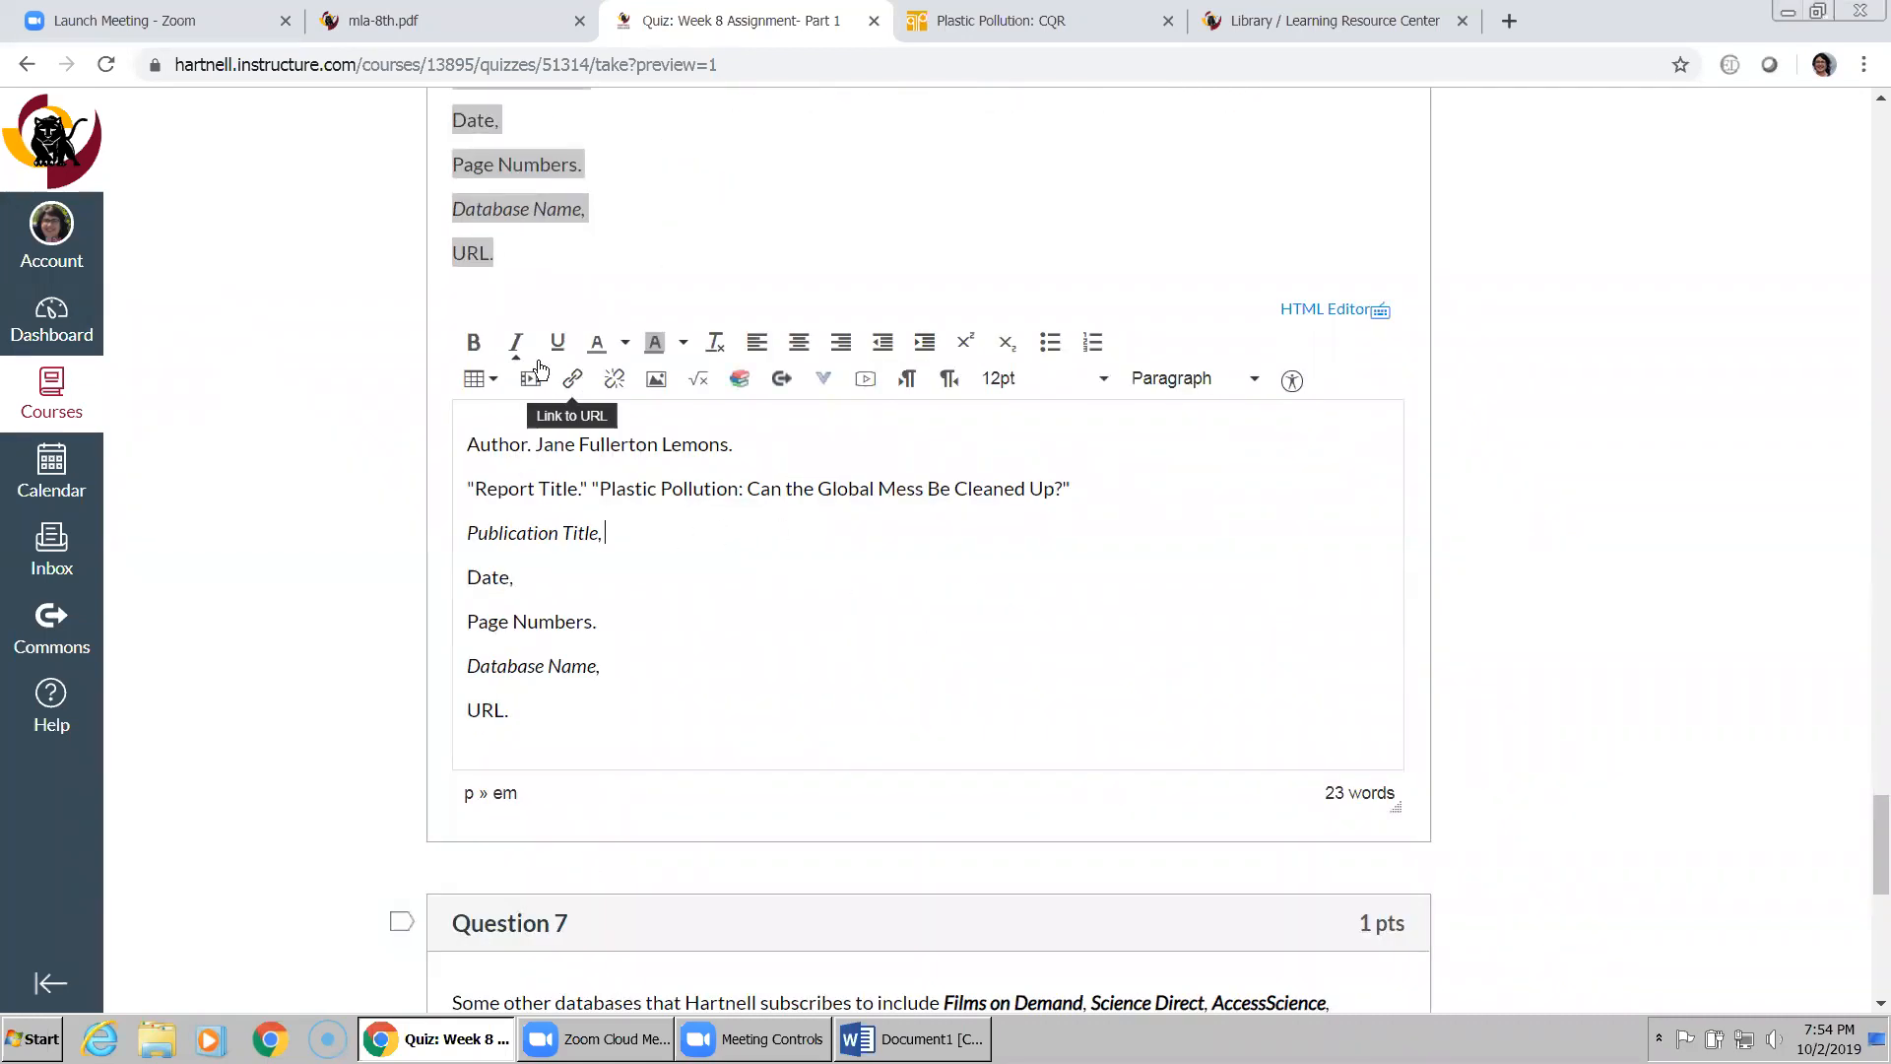
pyautogui.write('CQ Resear')
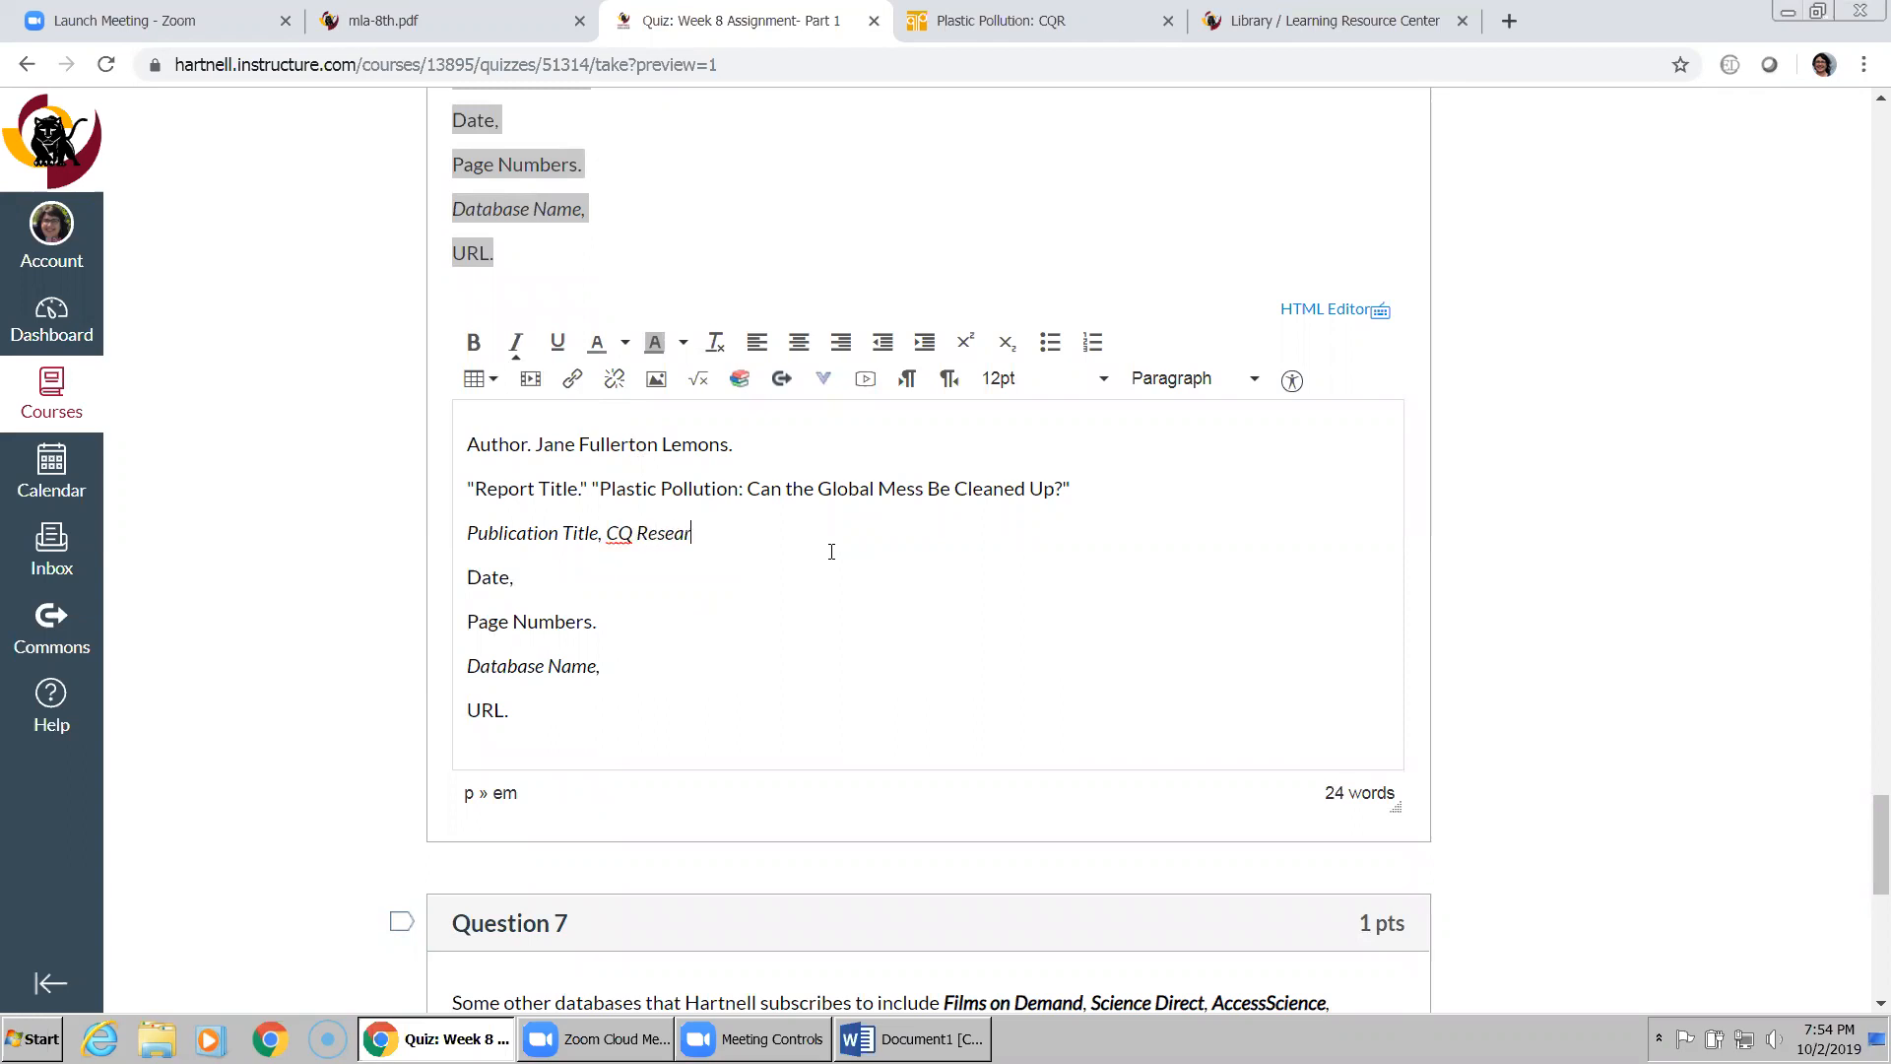
pyautogui.write('cher,')
# - Look up the report's publication date and enter "7 Dec. 2018," after the Date label
pyautogui.click(1000, 20)
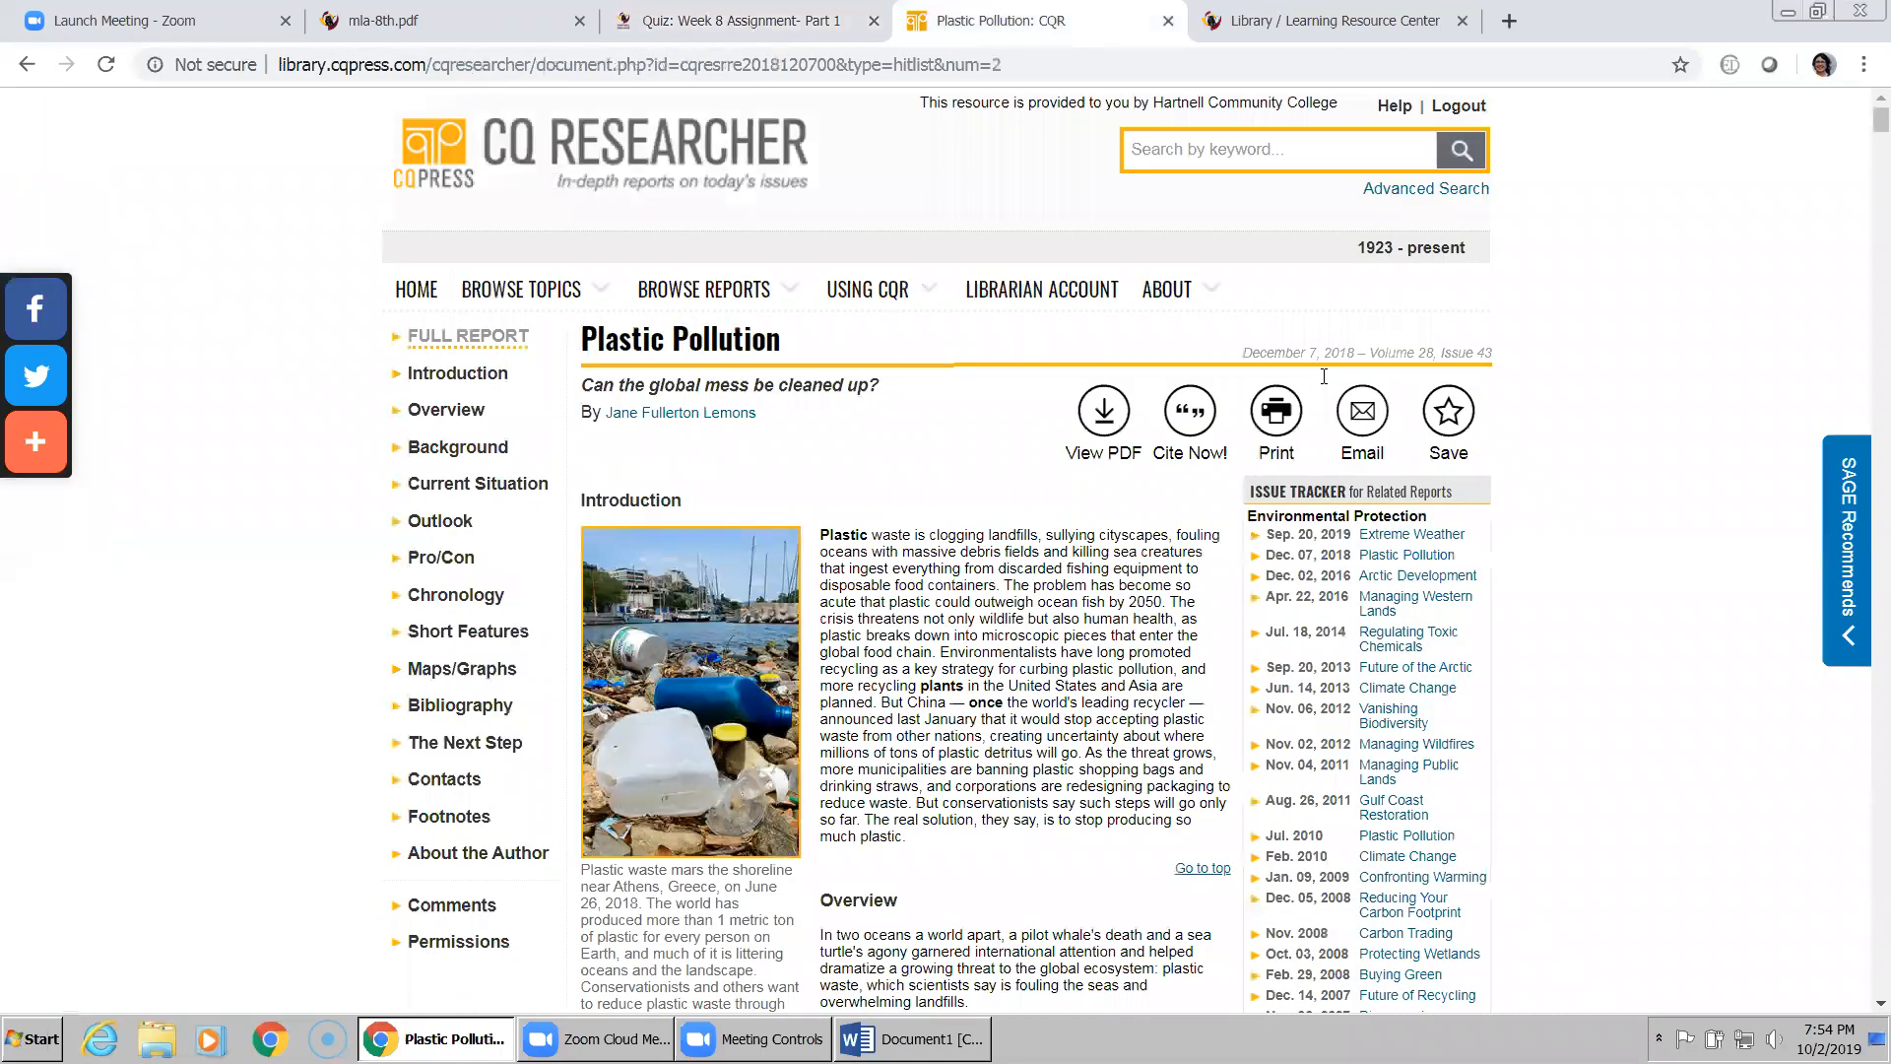
pyautogui.click(776, 28)
pyautogui.click(573, 572)
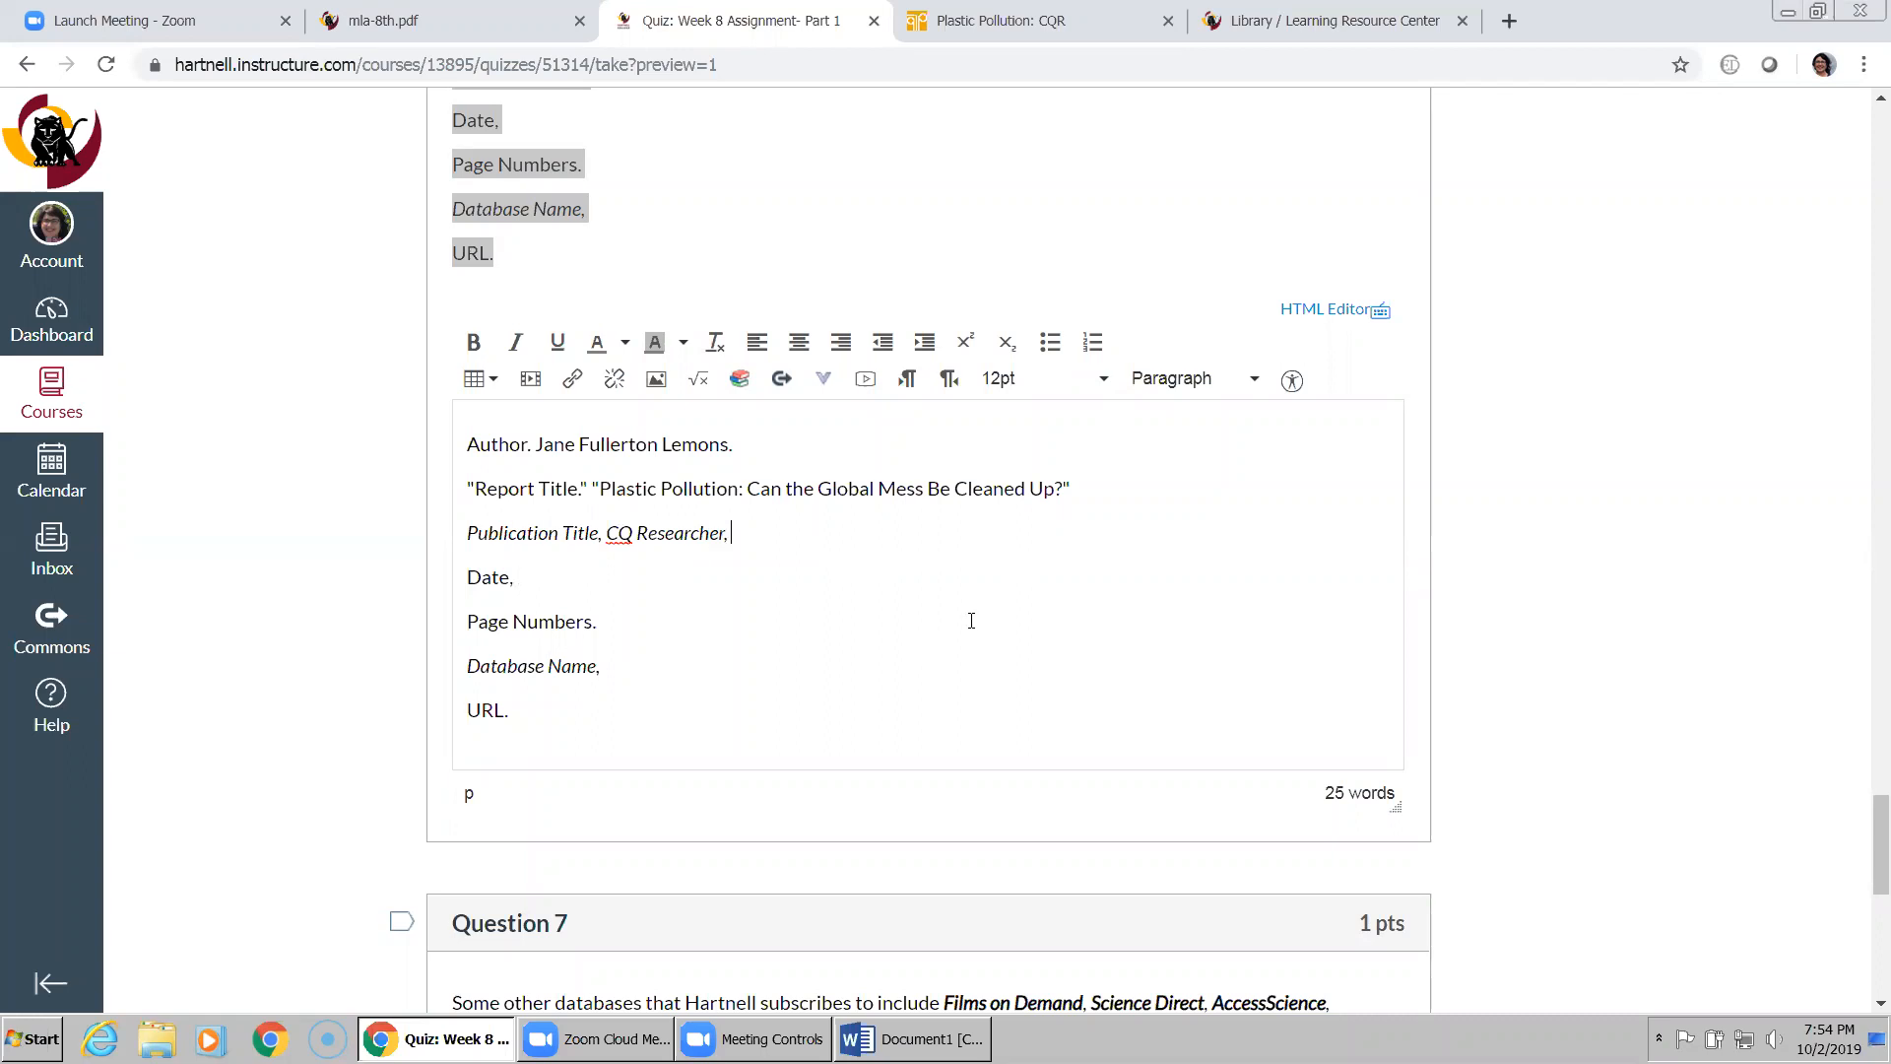
pyautogui.write('7 Dec. 2018,')
# - Reorder the report author's name after the Author label so the last name comes first, separated by a comma
pyautogui.moveTo(731, 445); pyautogui.dragTo(537, 445)
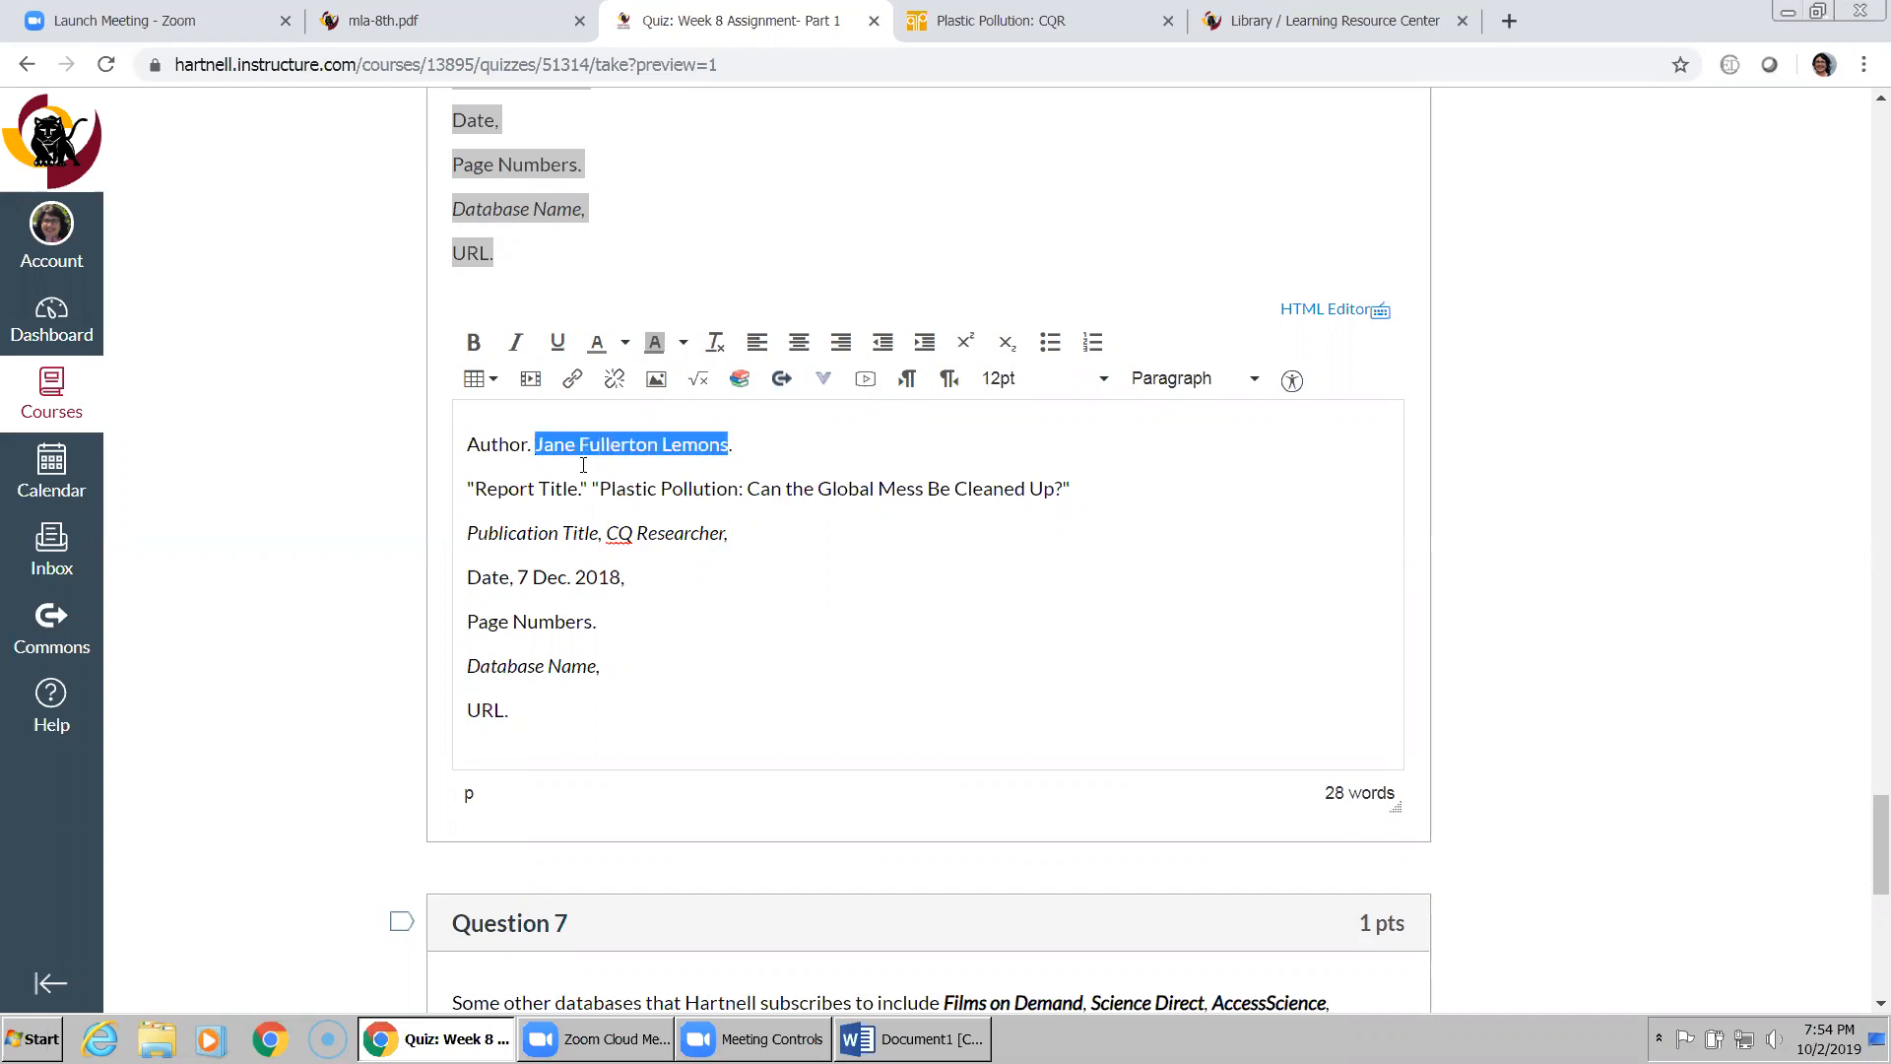
pyautogui.click(654, 445)
pyautogui.moveTo(733, 444); pyautogui.dragTo(726, 444)
pyautogui.write(', Jane Fullerton.')
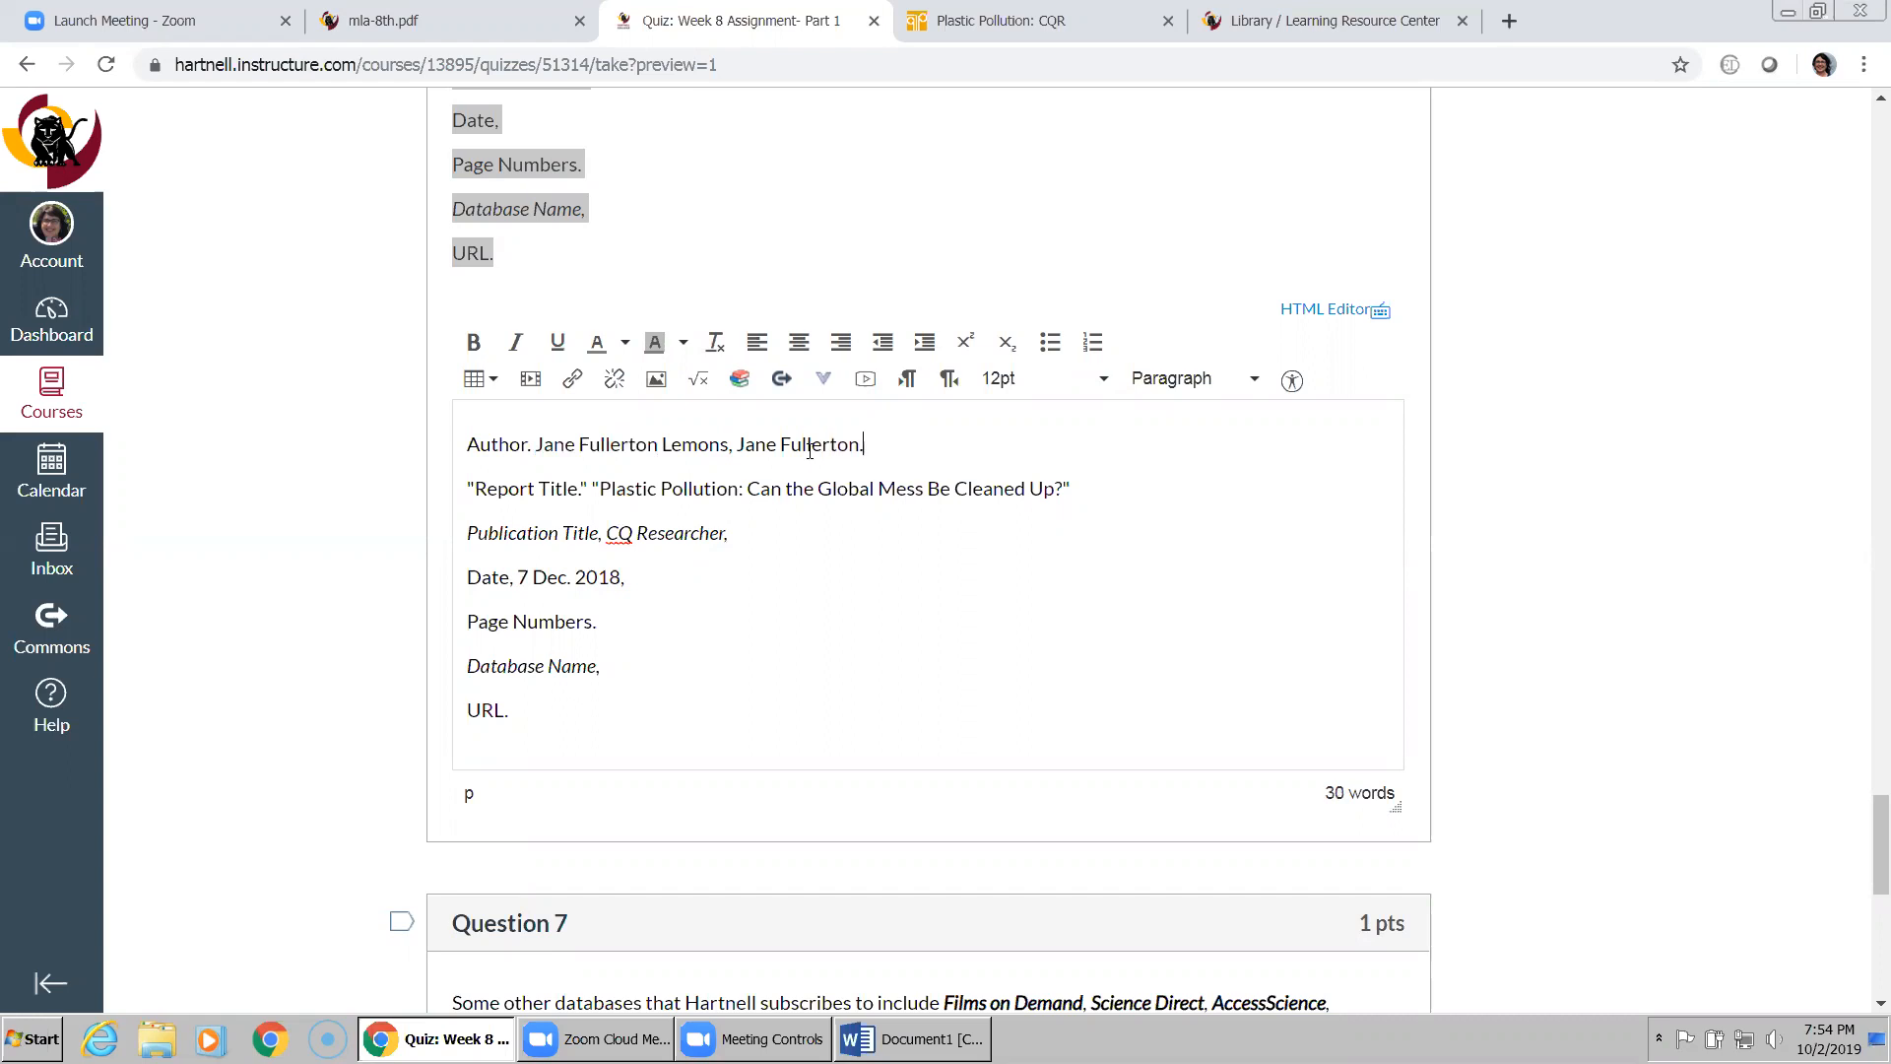
pyautogui.moveTo(656, 446); pyautogui.dragTo(536, 454)
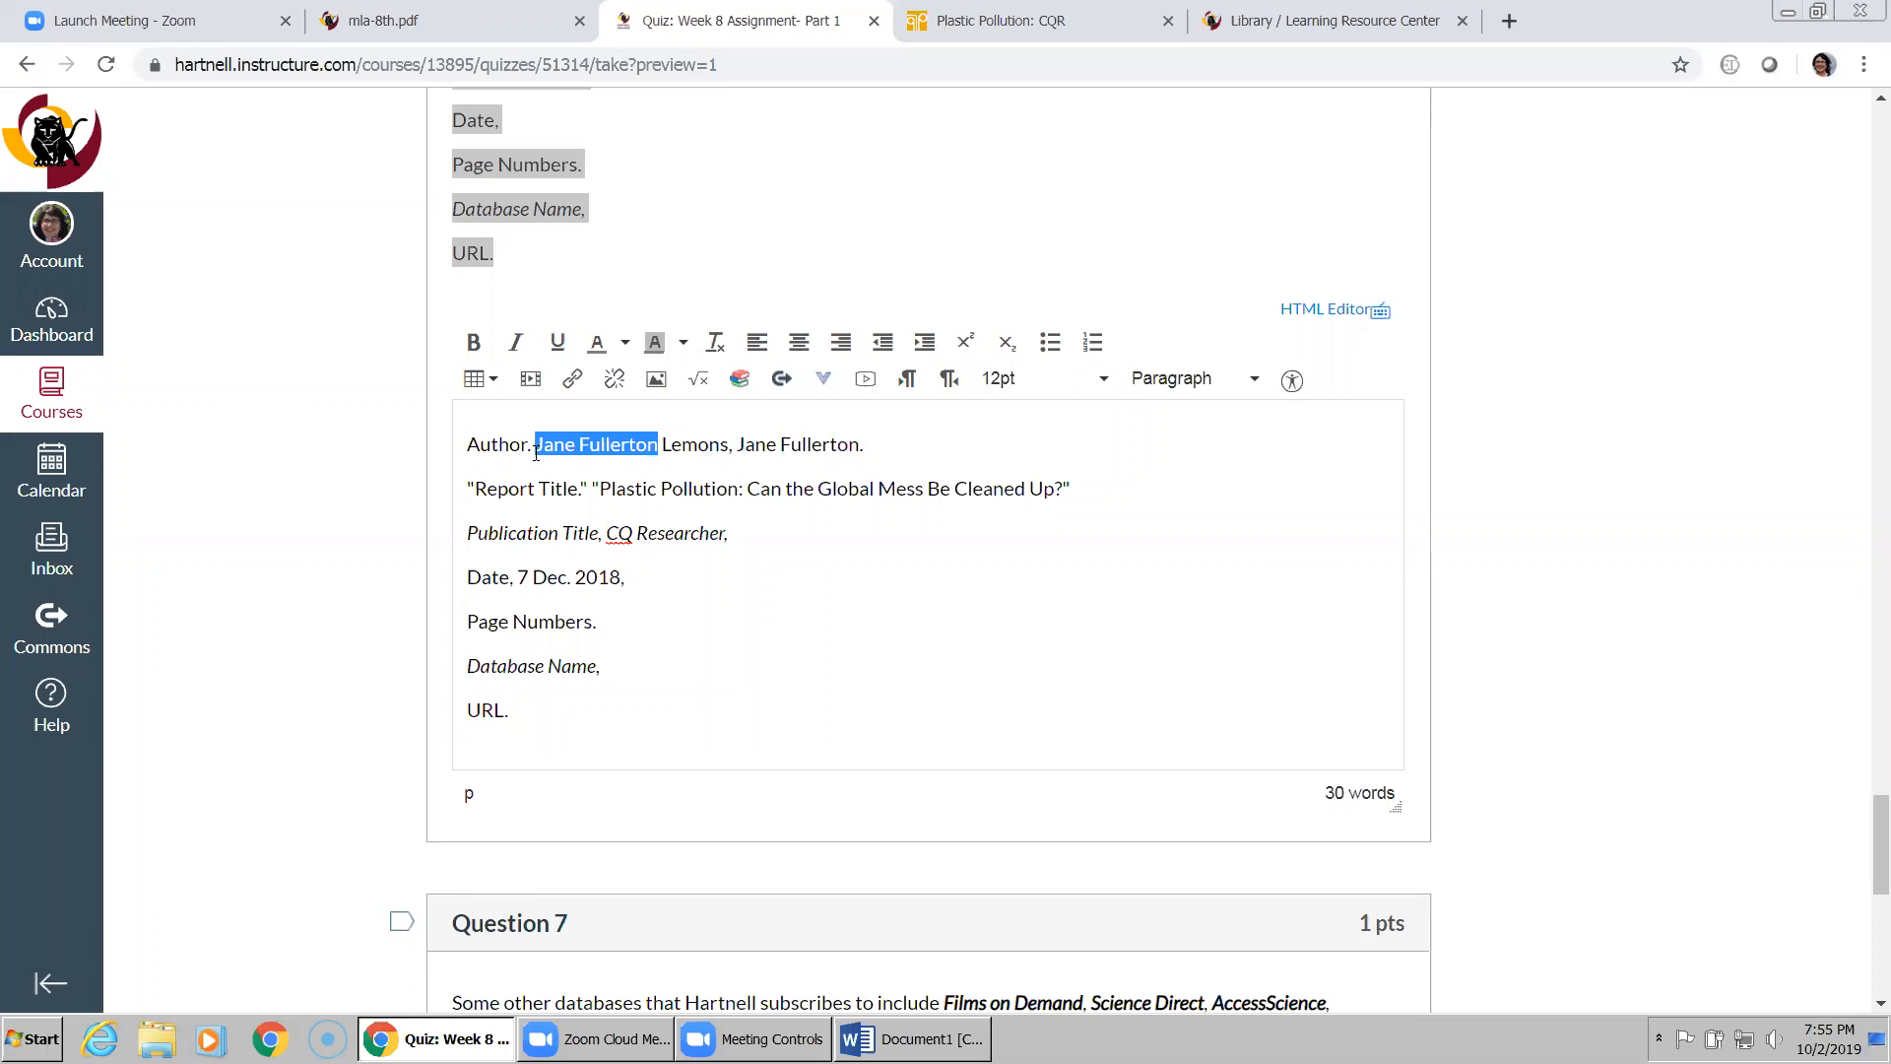
pyautogui.press('BackSpace')
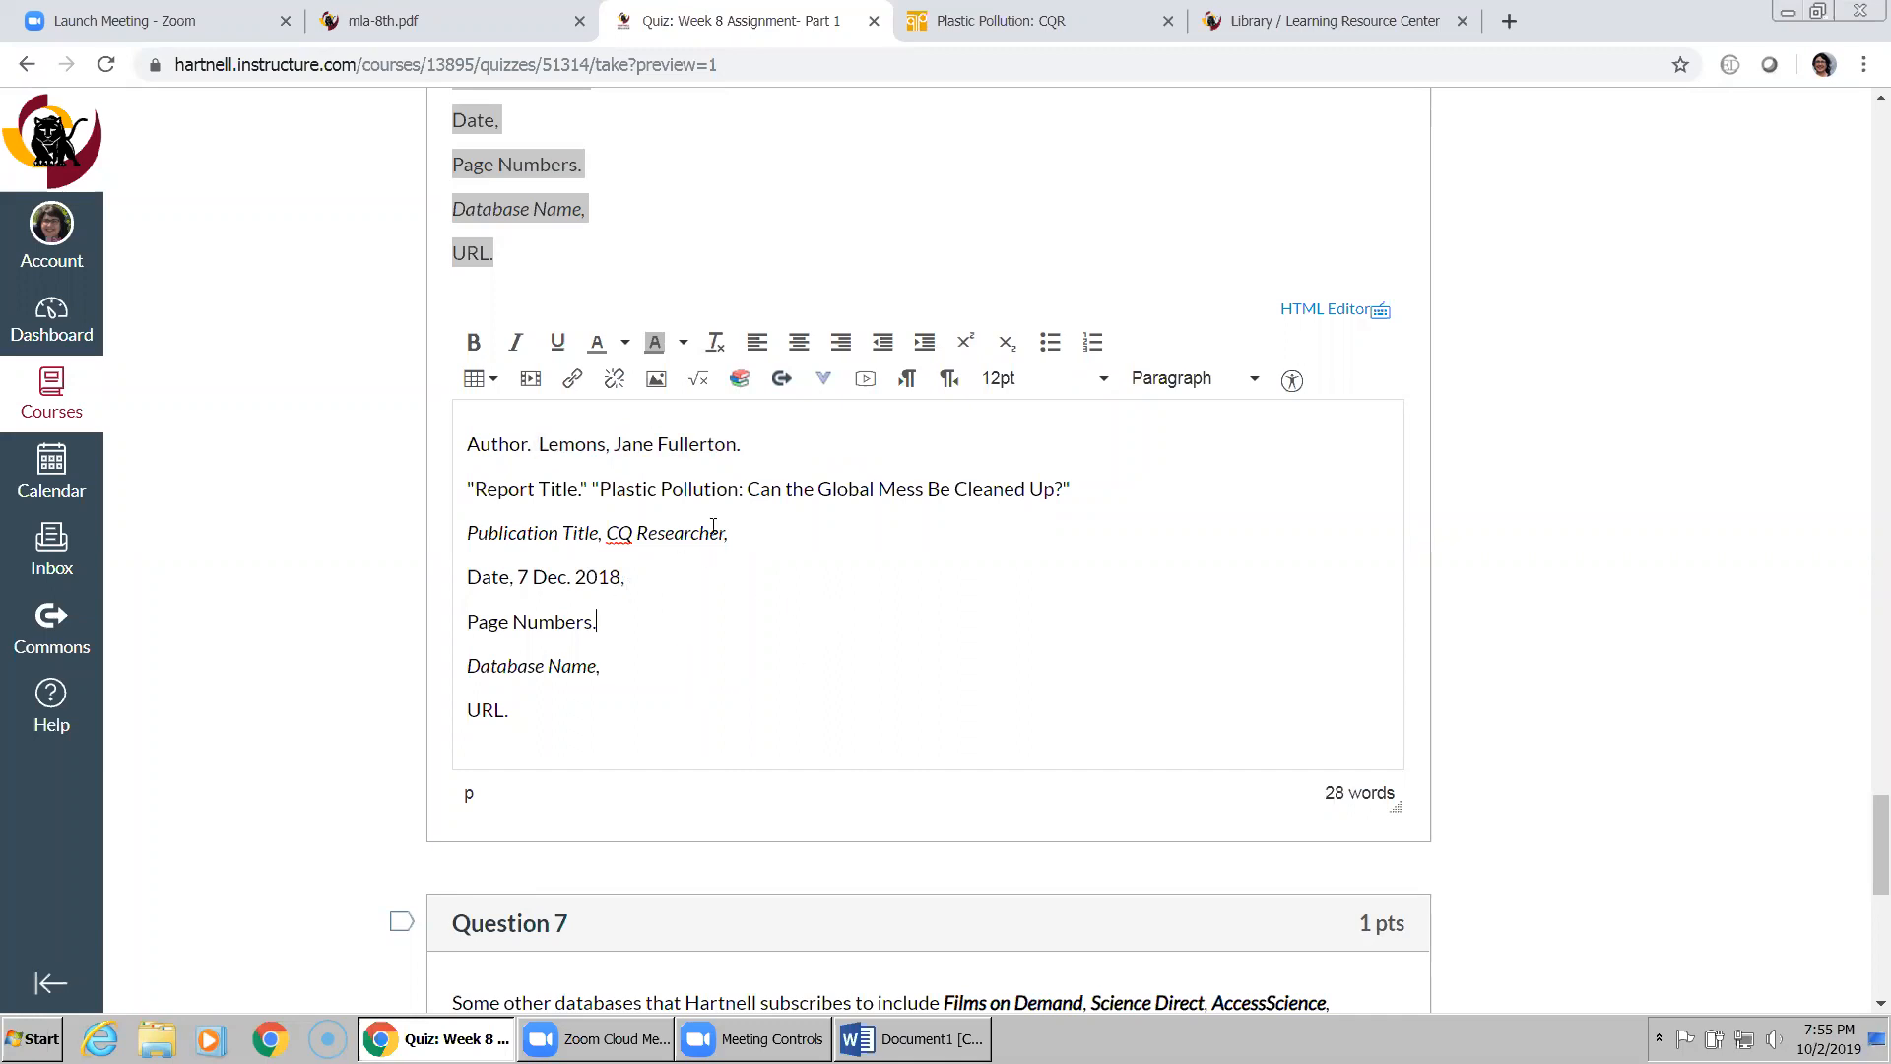
# - Look up the report's MLA citation in CQ Researcher and enter "pp. 1017-40." after the Page Numbers label in the quiz answer
pyautogui.click(1256, 20)
pyautogui.click(995, 29)
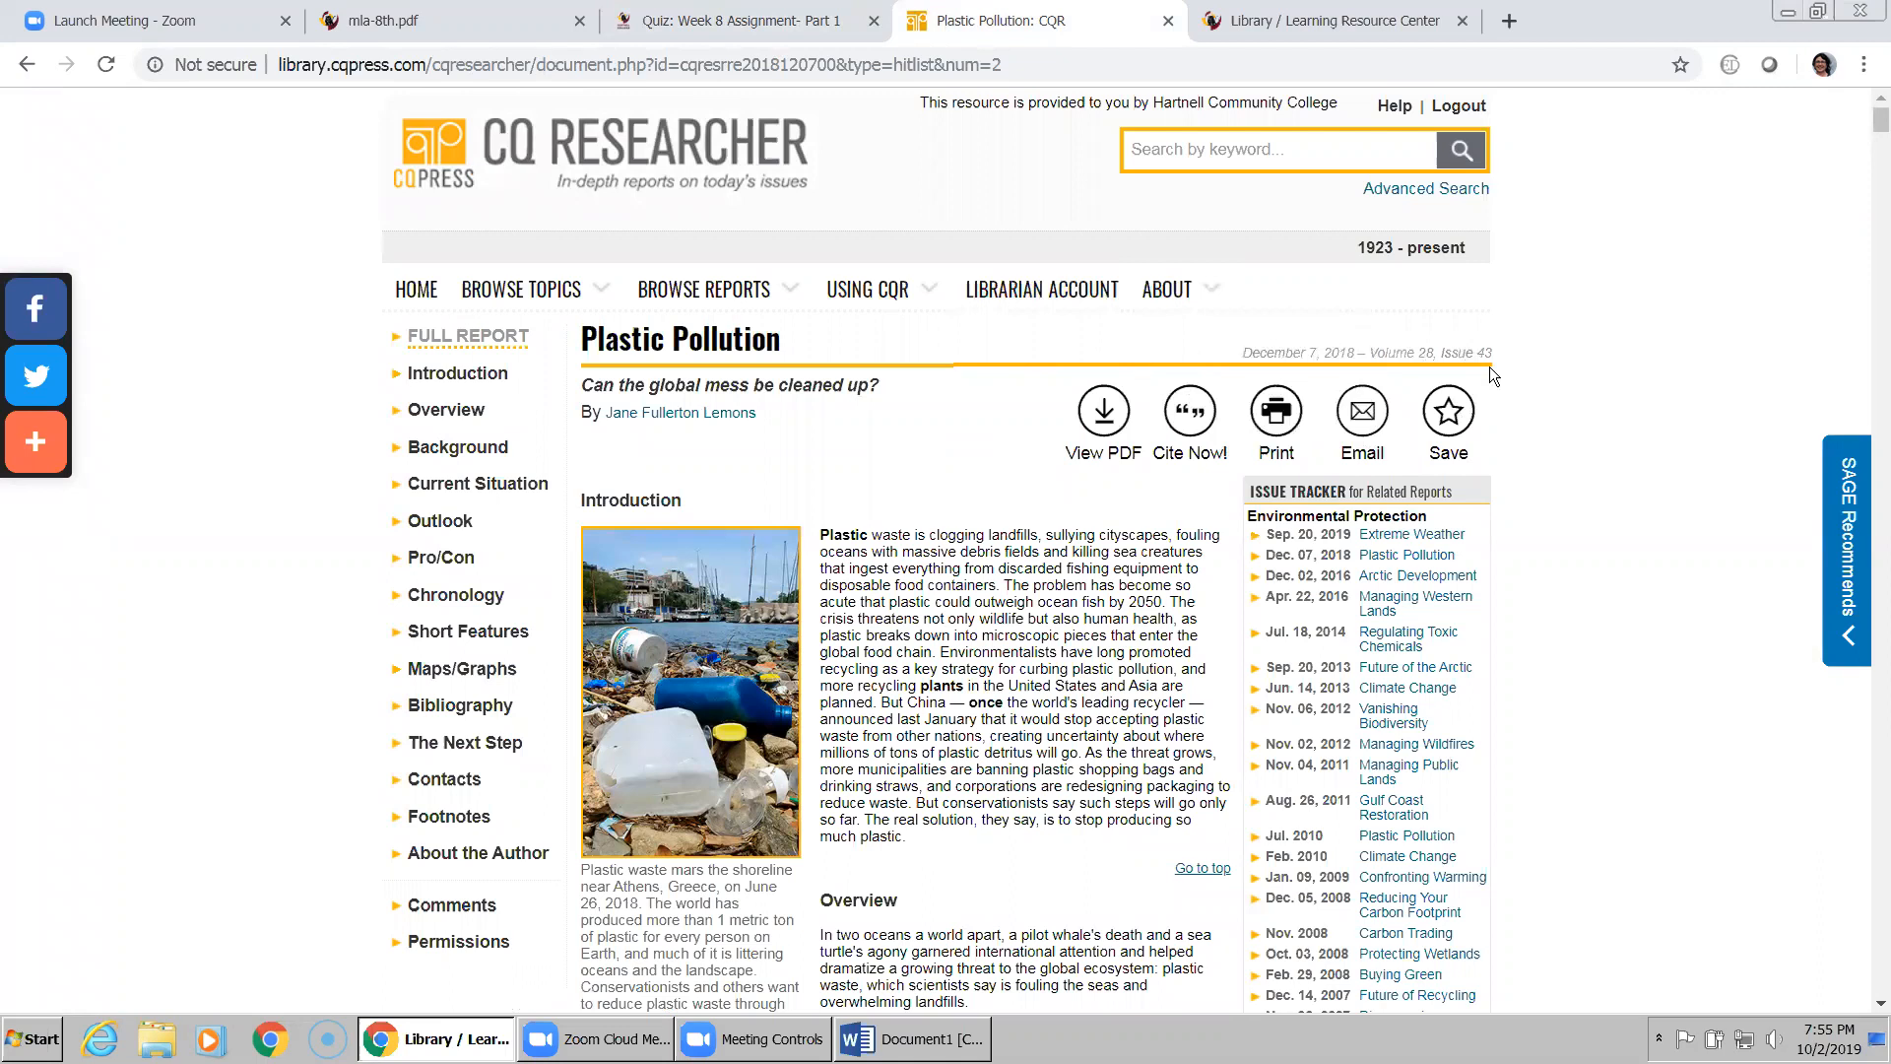
pyautogui.click(1190, 418)
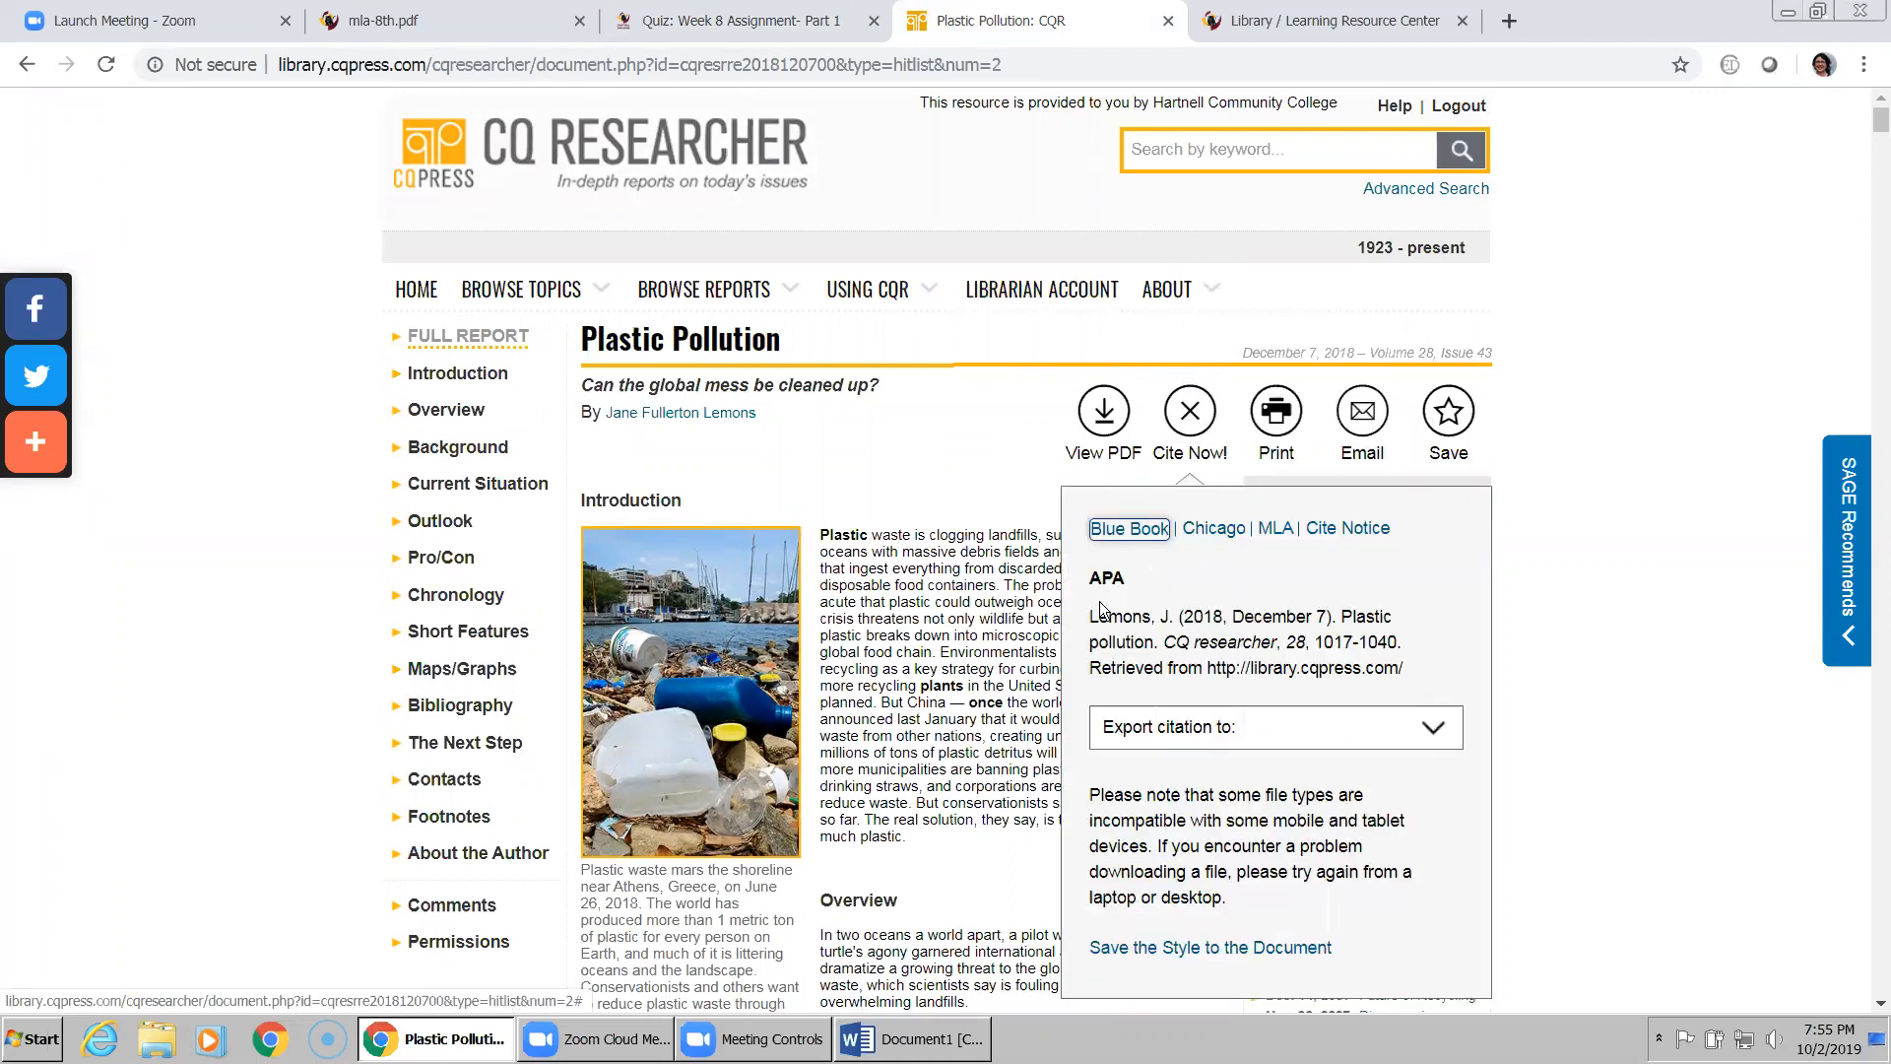
pyautogui.click(1268, 529)
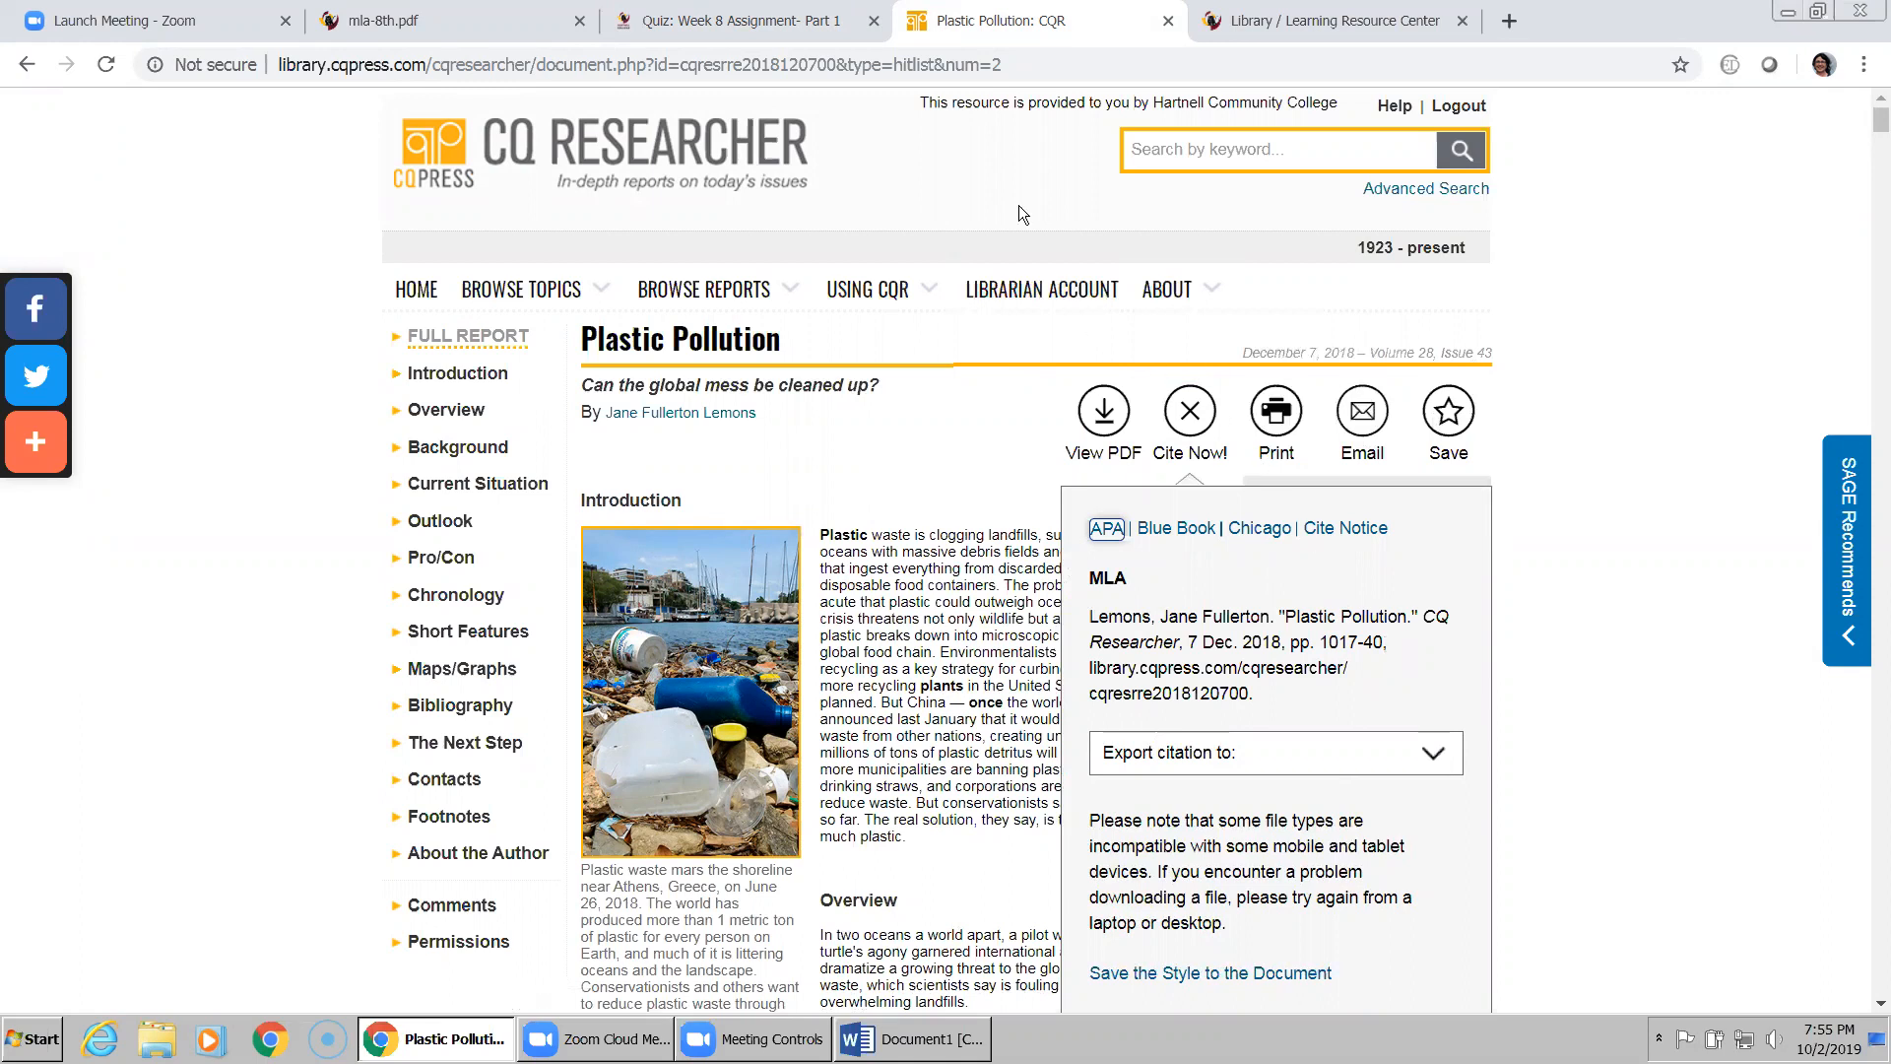
pyautogui.click(759, 36)
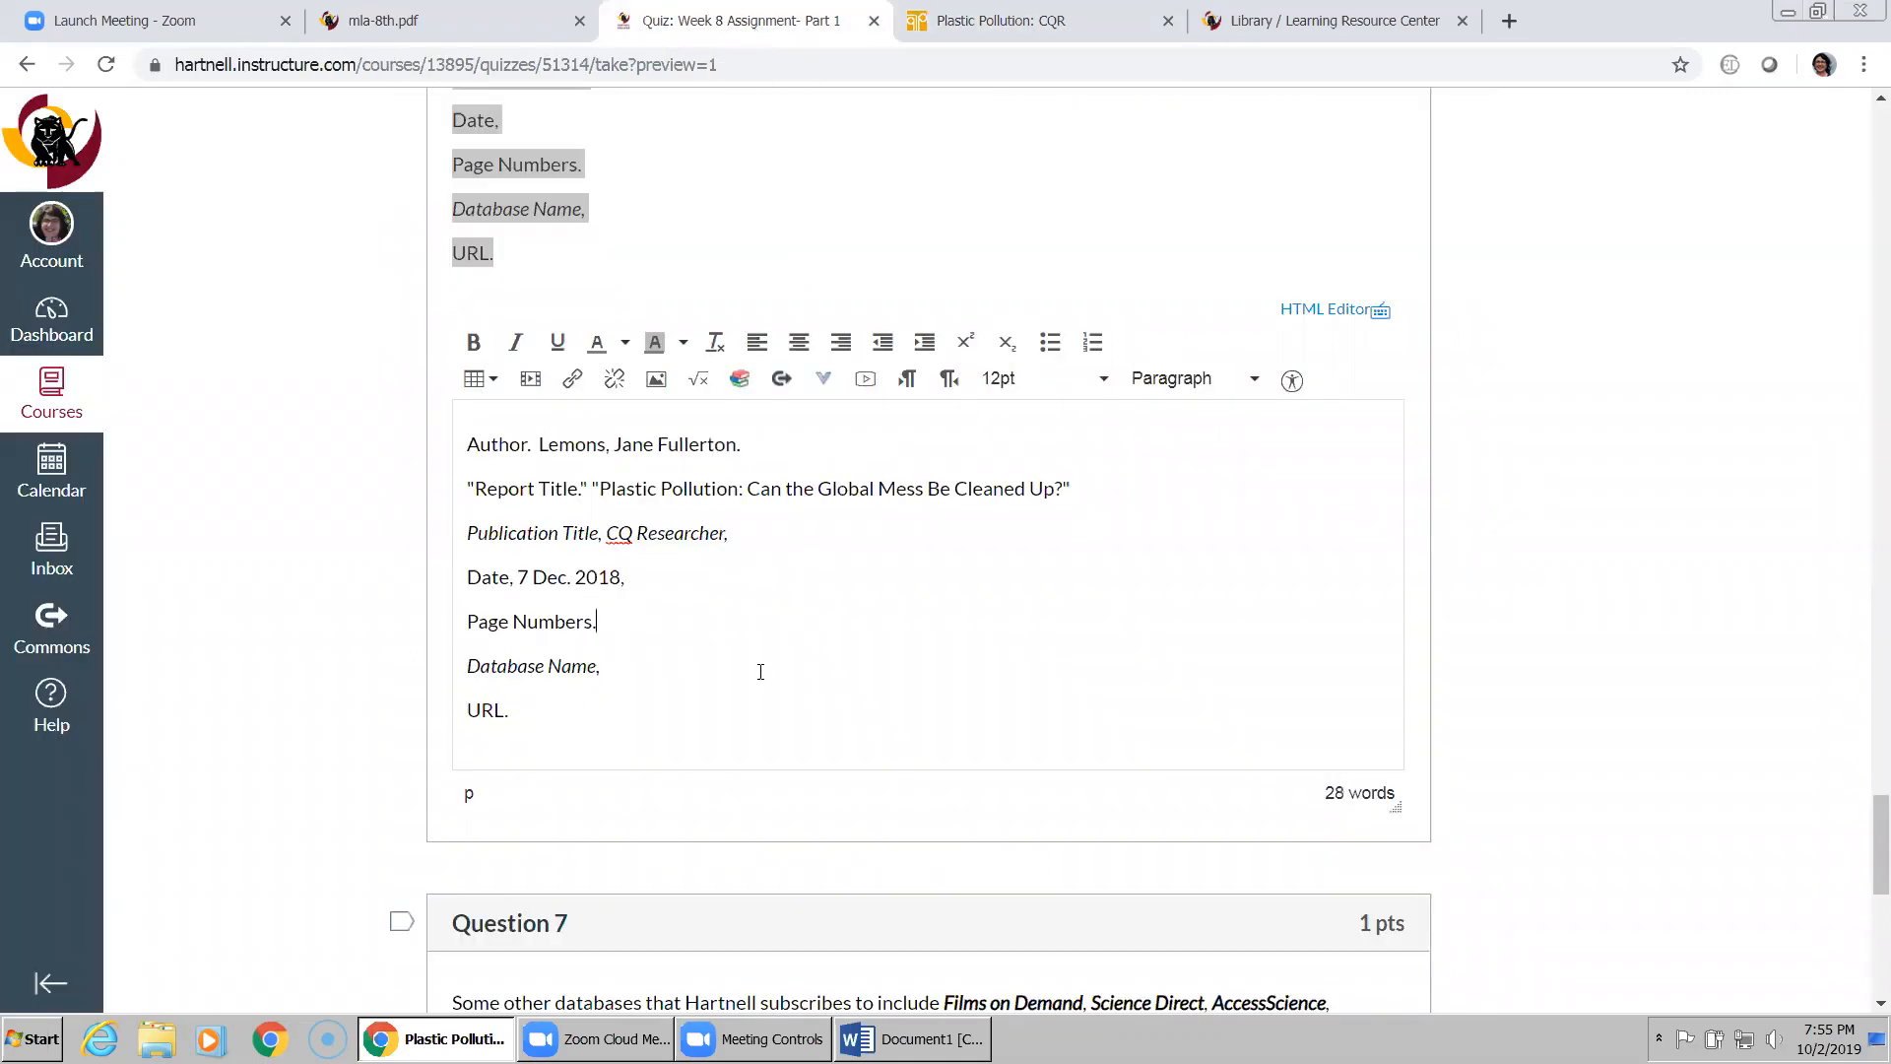
pyautogui.write('pp. 1017-40.')
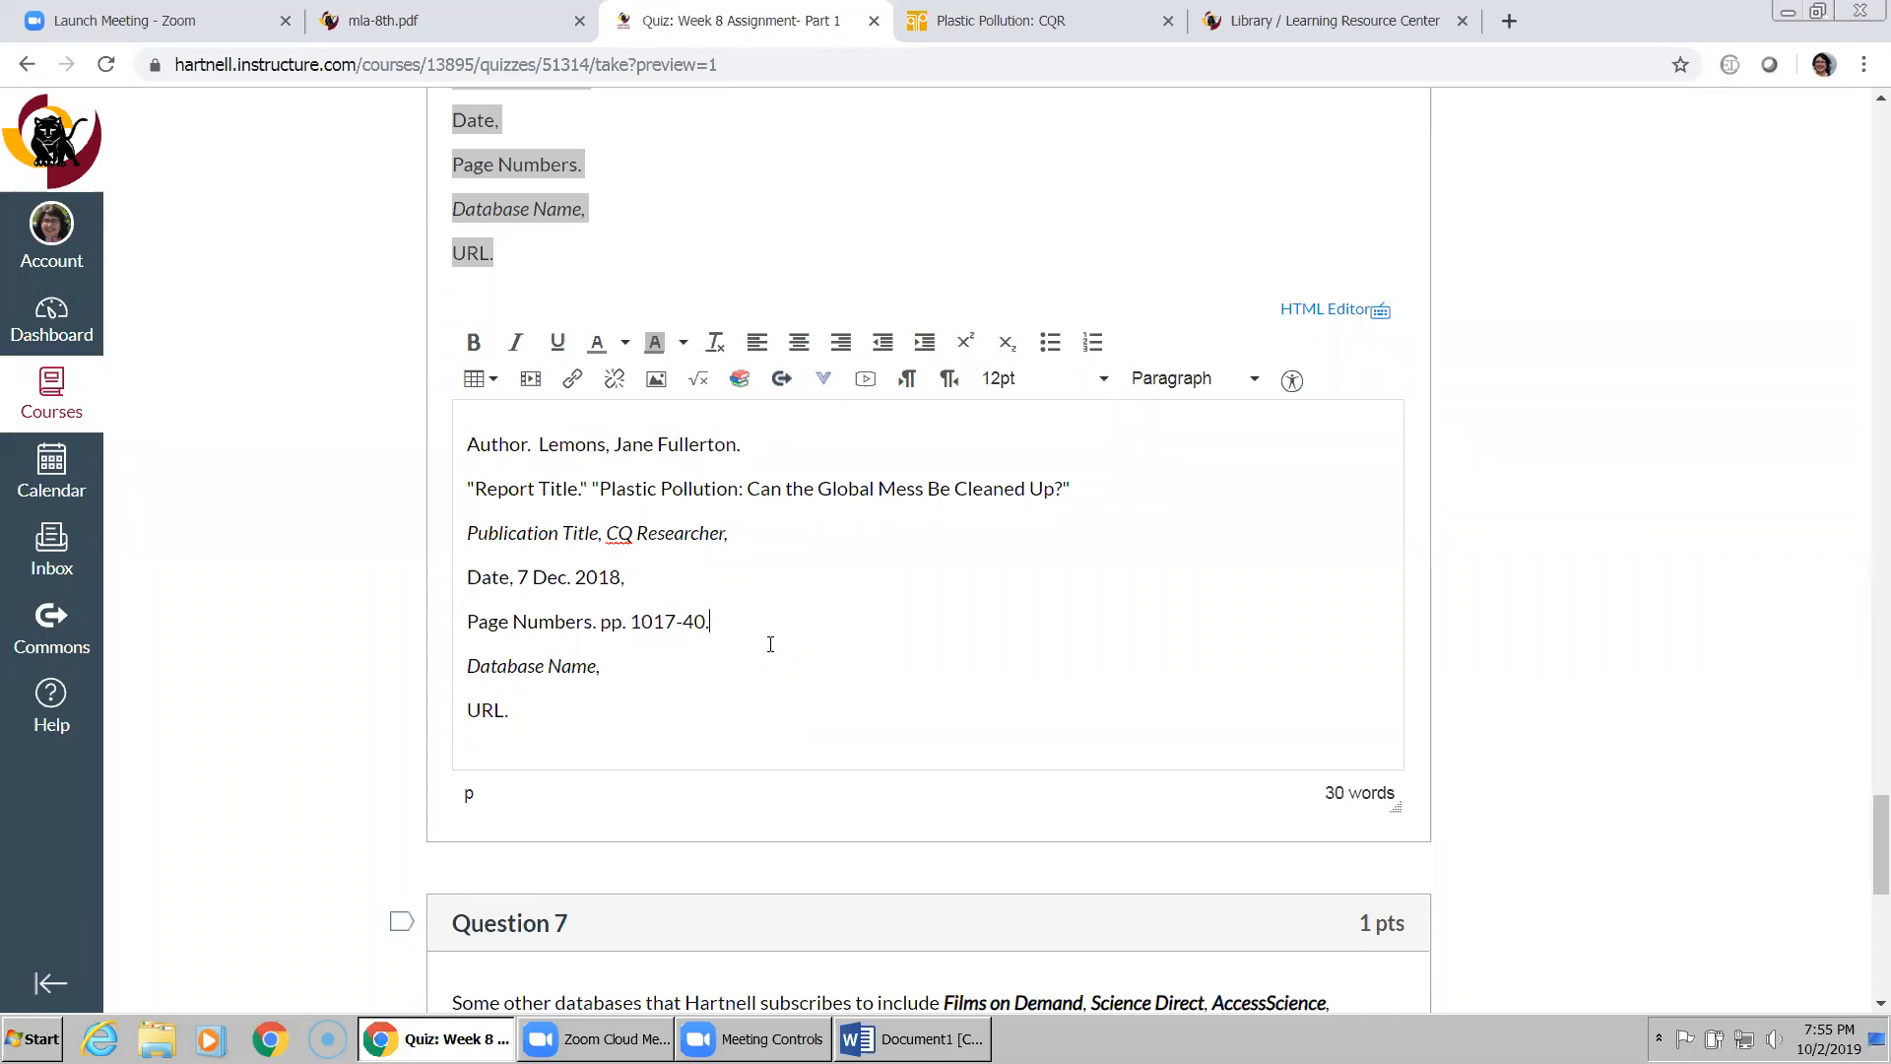
# - Enter "CQ Researcher Online," in italics after the Database Name label, checking the sample citation for the wording
pyautogui.click(619, 667)
pyautogui.write('CQ REsea')
pyautogui.press('BackSpace')
pyautogui.press('BackSpace')
pyautogui.press('BackSpace')
pyautogui.press('BackSpace')
pyautogui.write('esearch')
pyautogui.press('BackSpace')
pyautogui.press('BackSpace')
pyautogui.write('cher')
pyautogui.scroll(5, 991, 694)
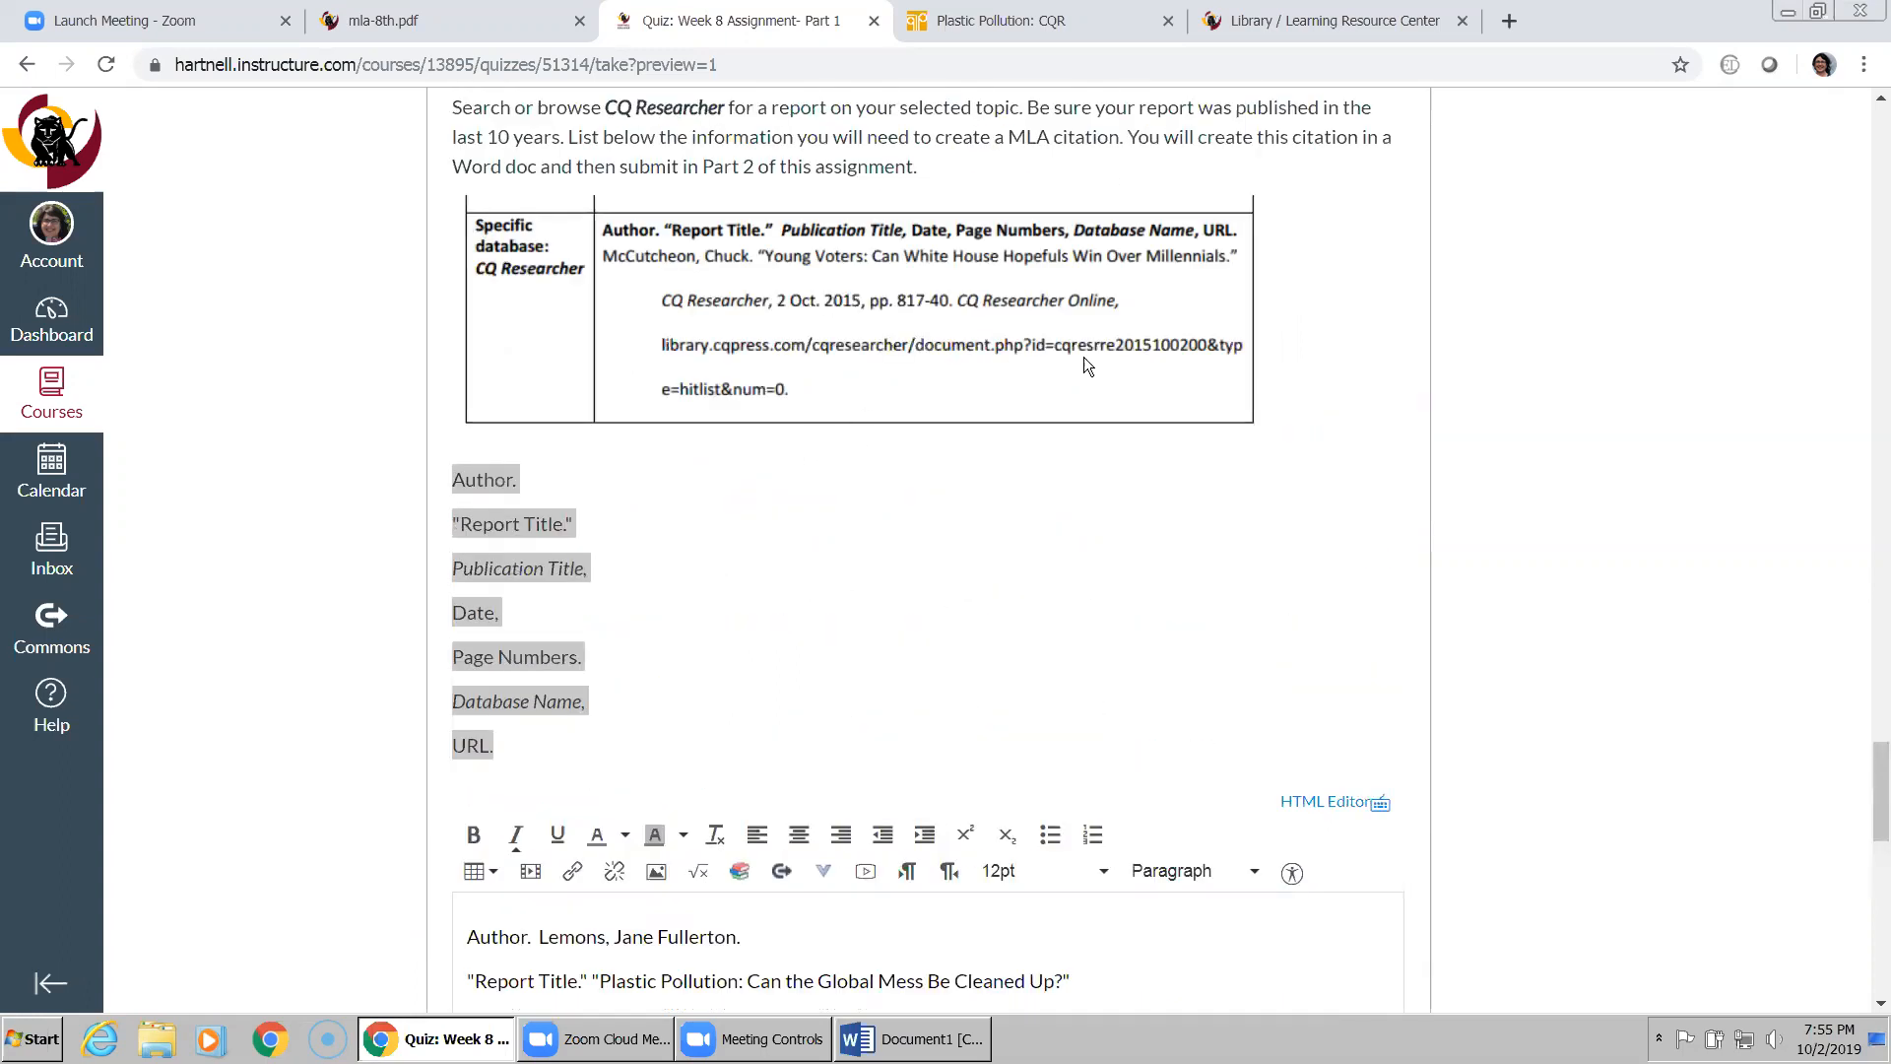
pyautogui.scroll(-5, 1164, 524)
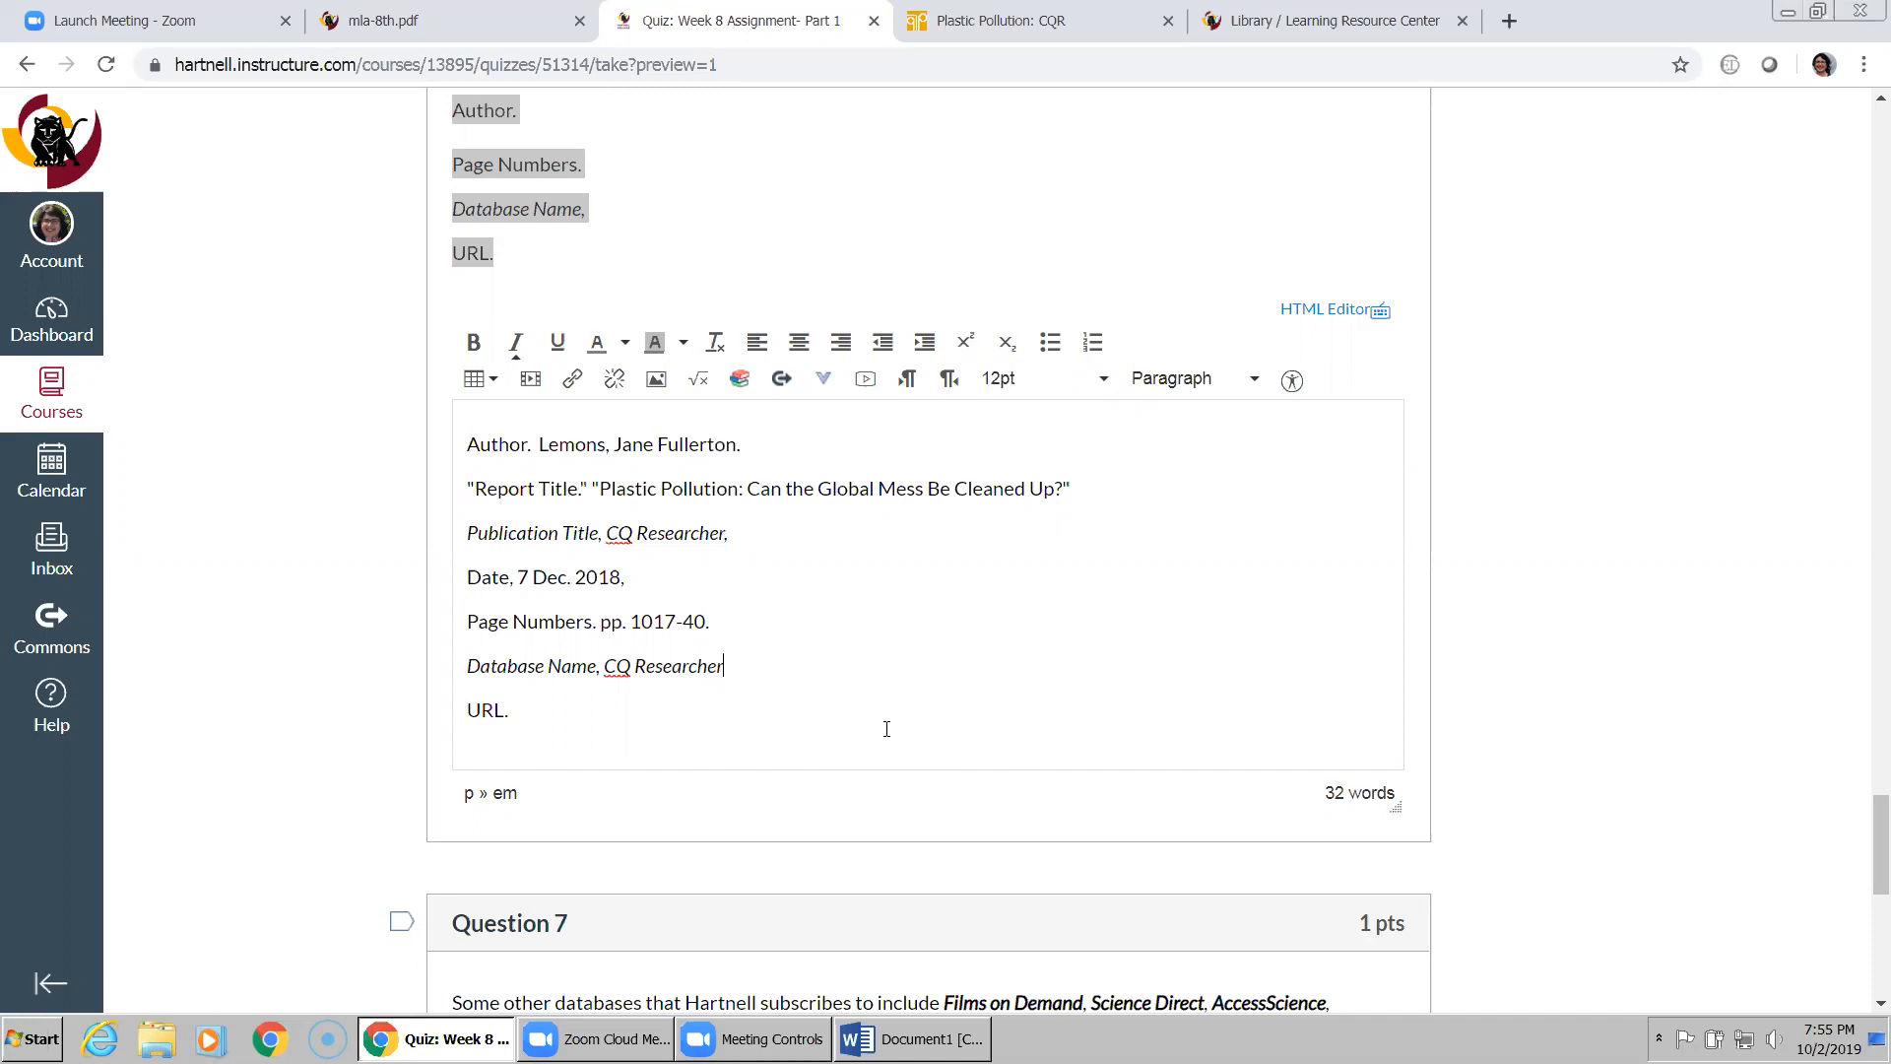
pyautogui.write('Online.')
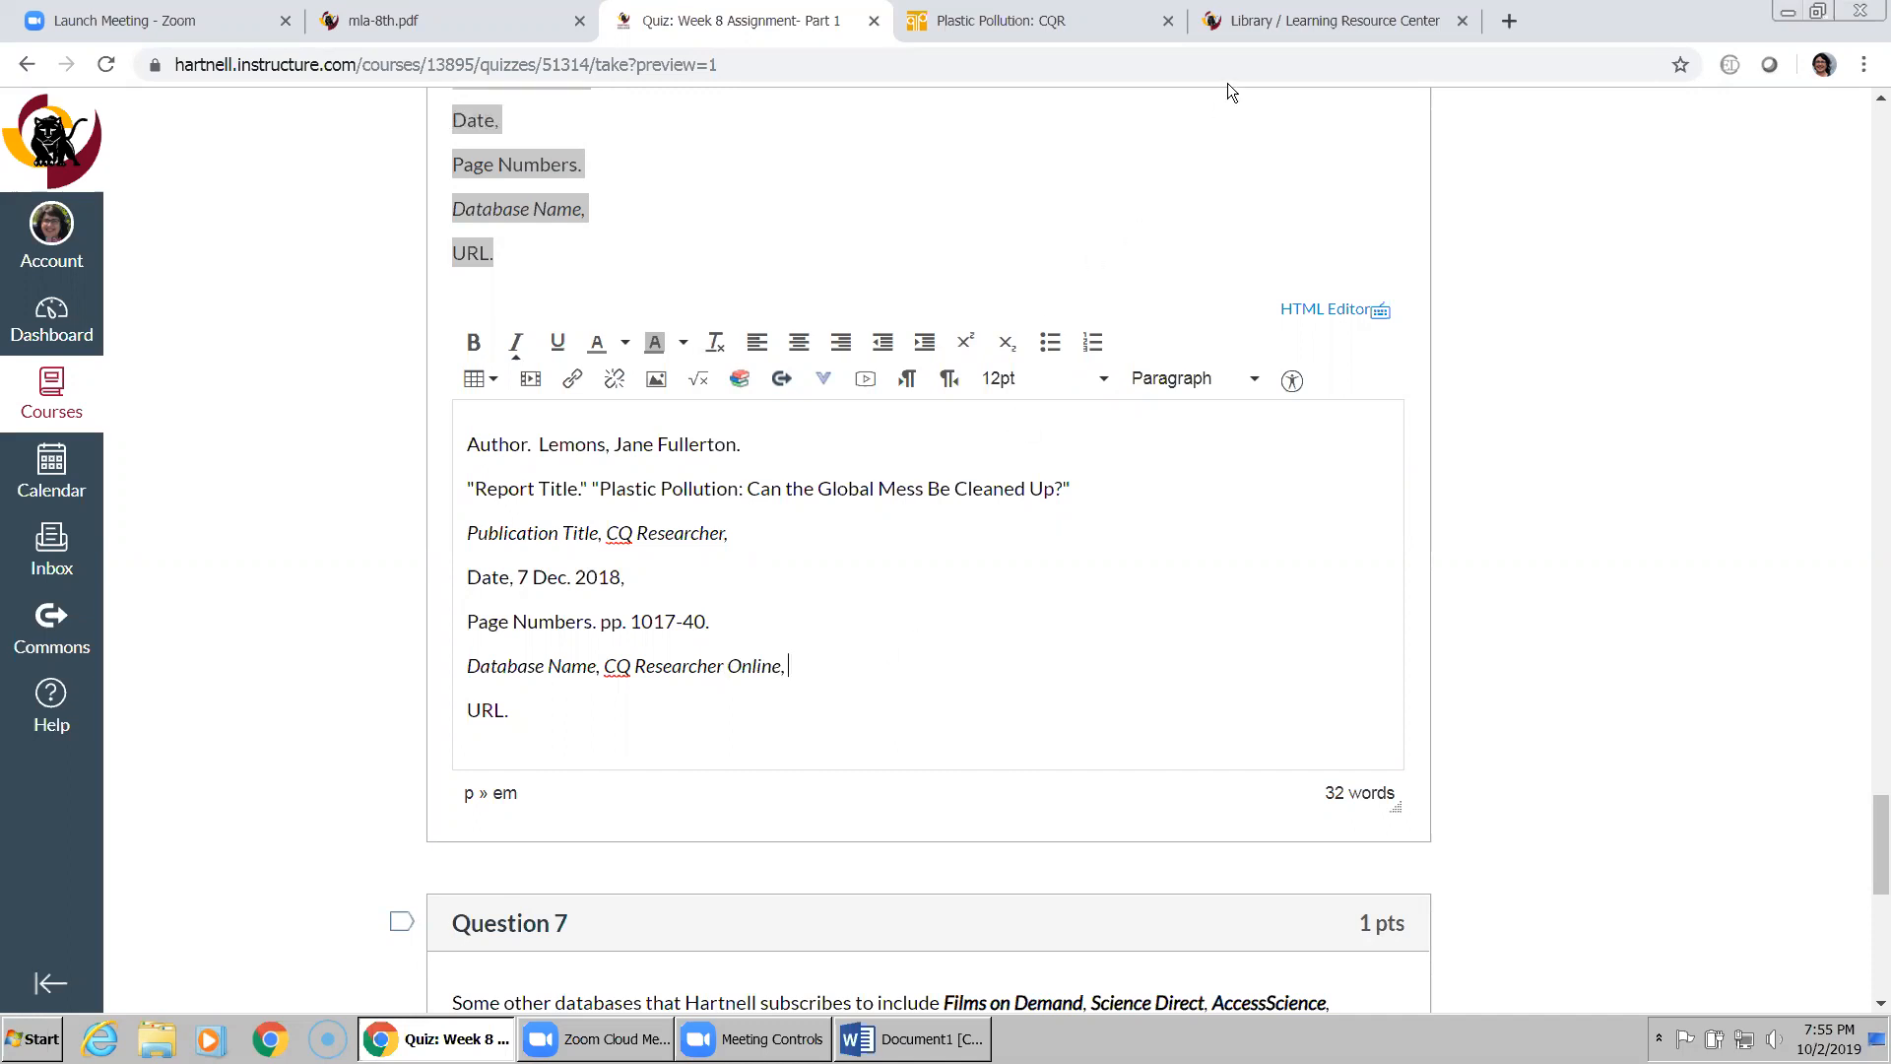
pyautogui.click(1240, 23)
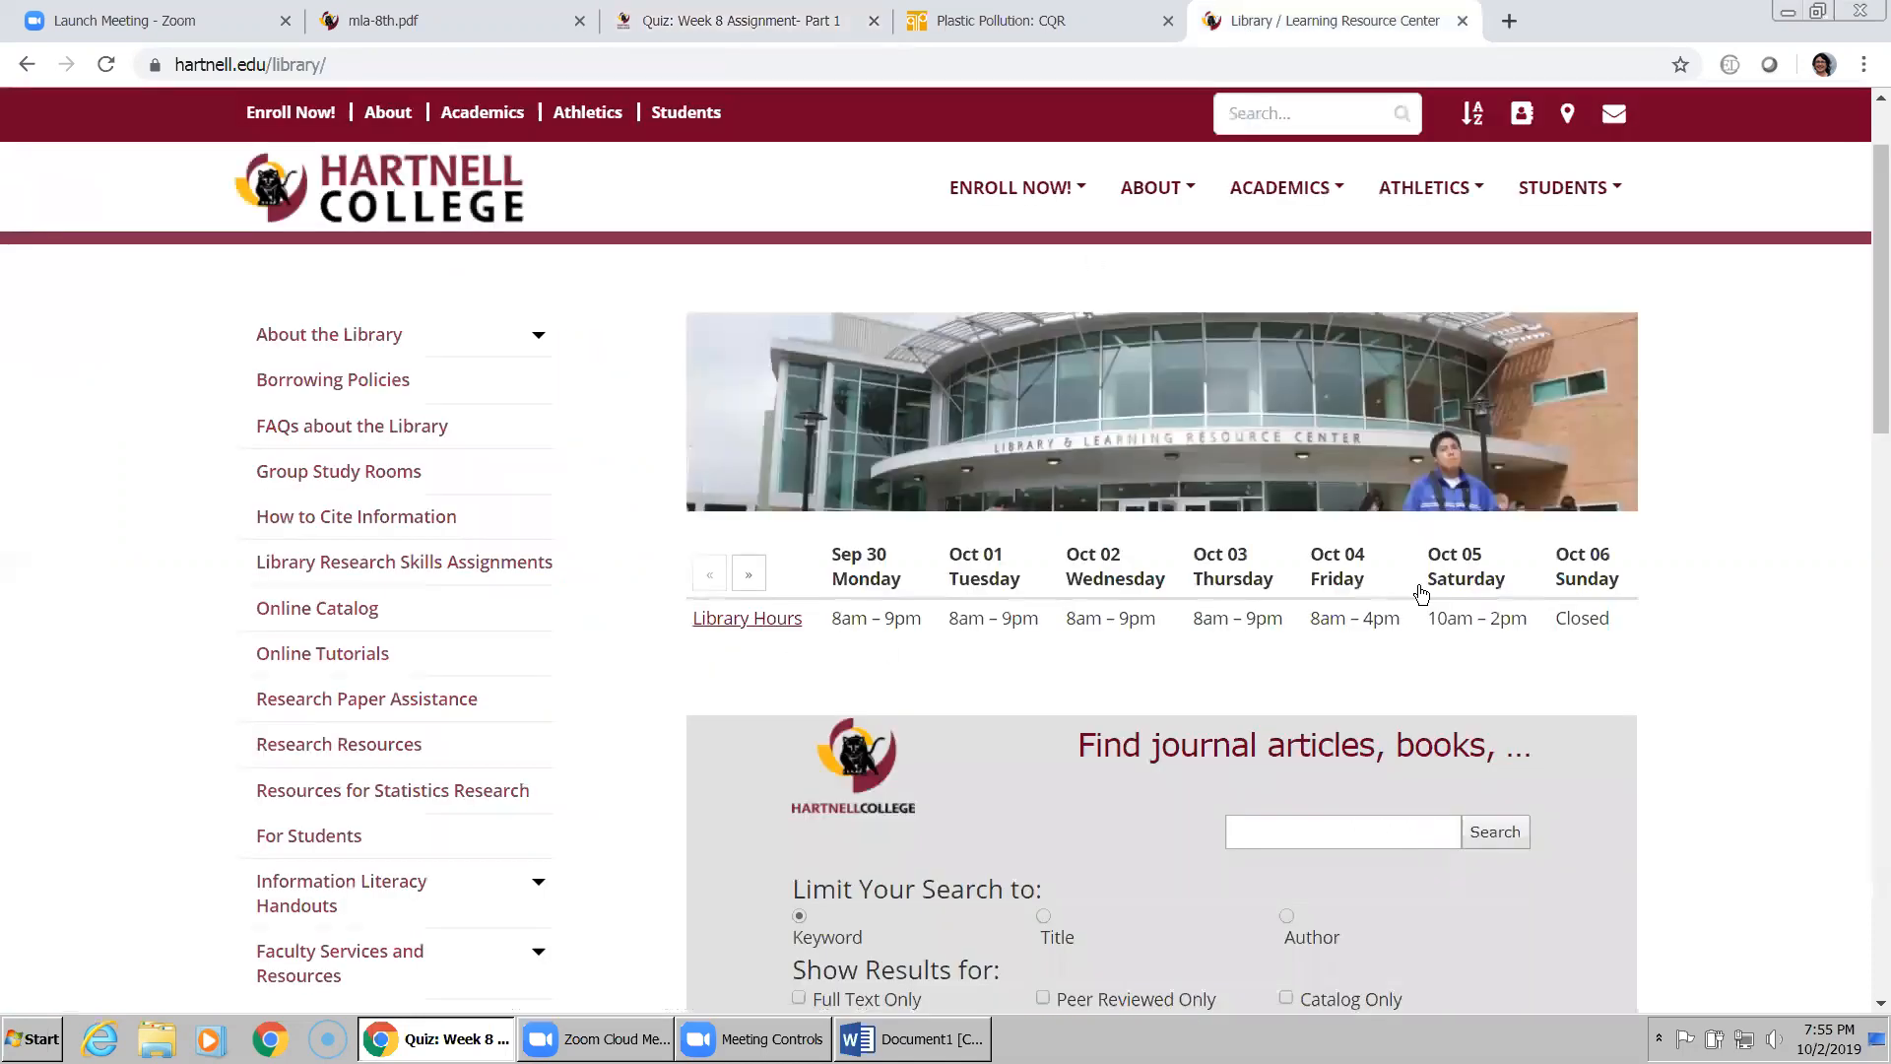
pyautogui.click(1005, 30)
pyautogui.moveTo(1257, 694); pyautogui.dragTo(1092, 680)
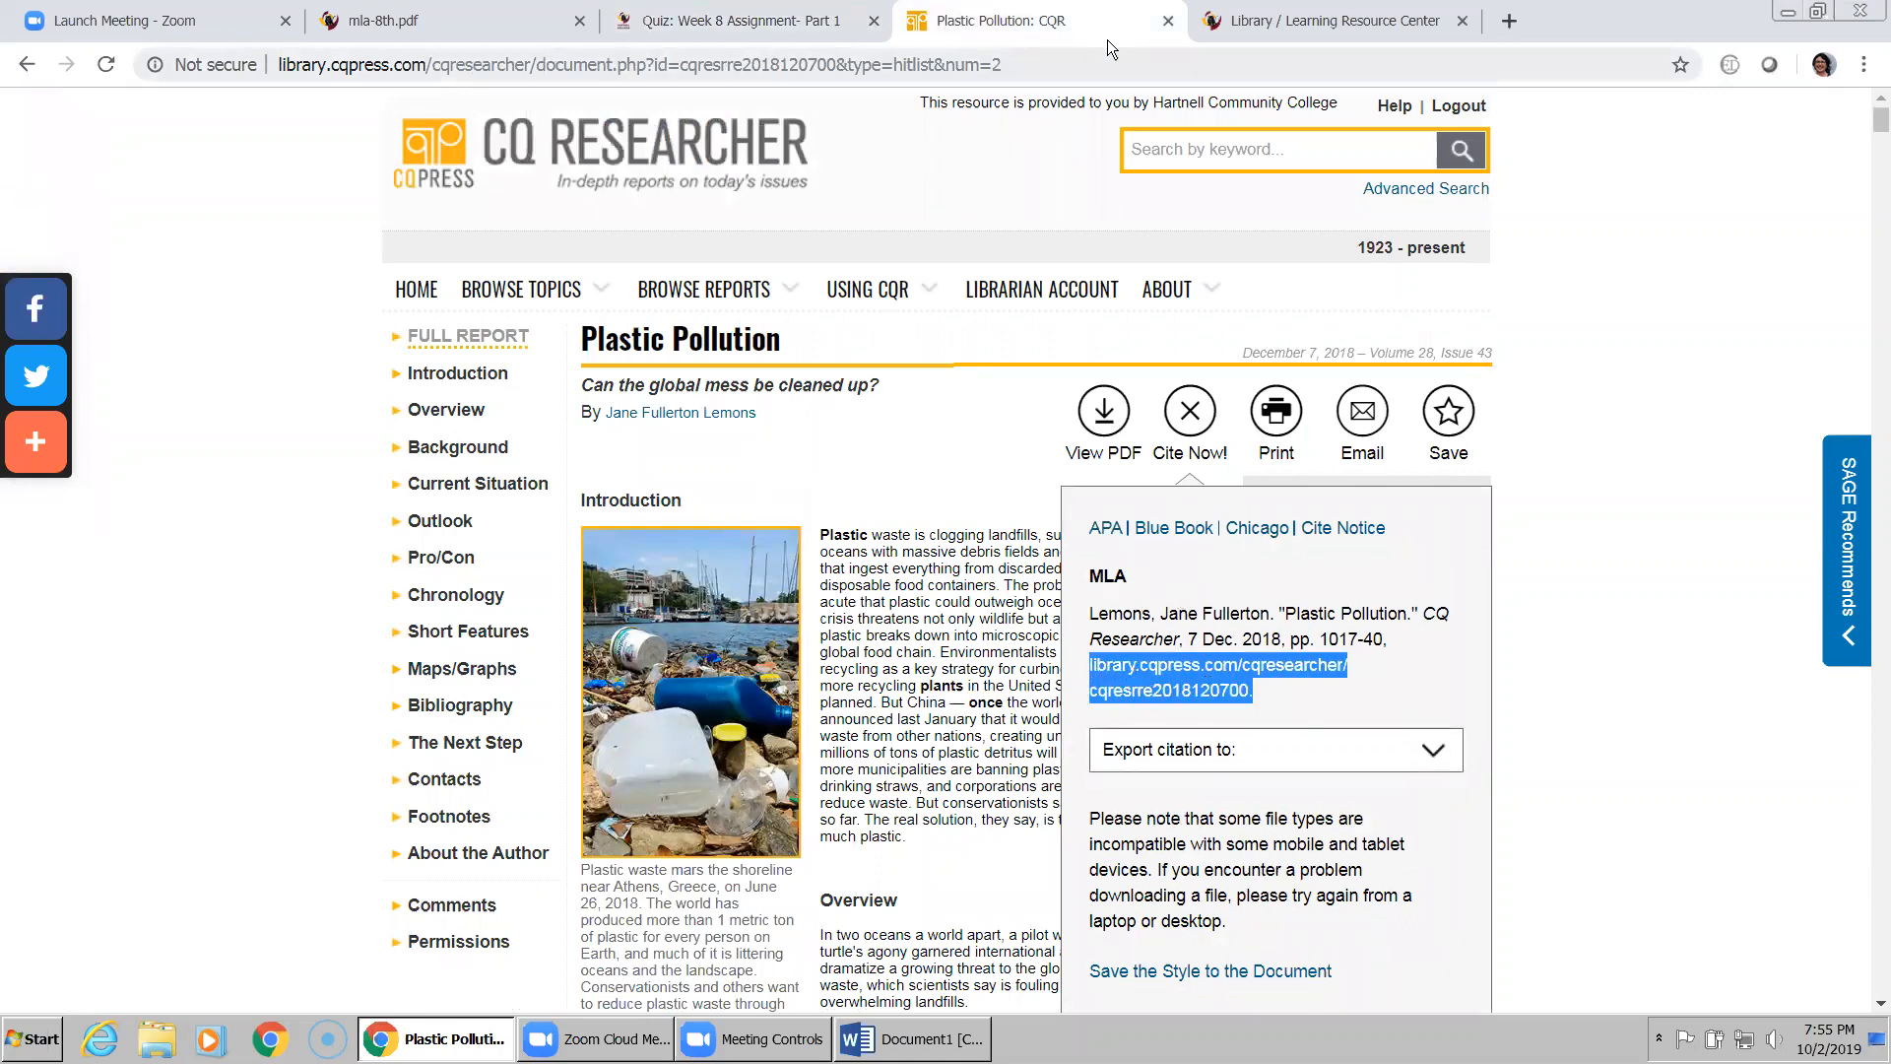
pyautogui.click(772, 29)
pyautogui.click(547, 712)
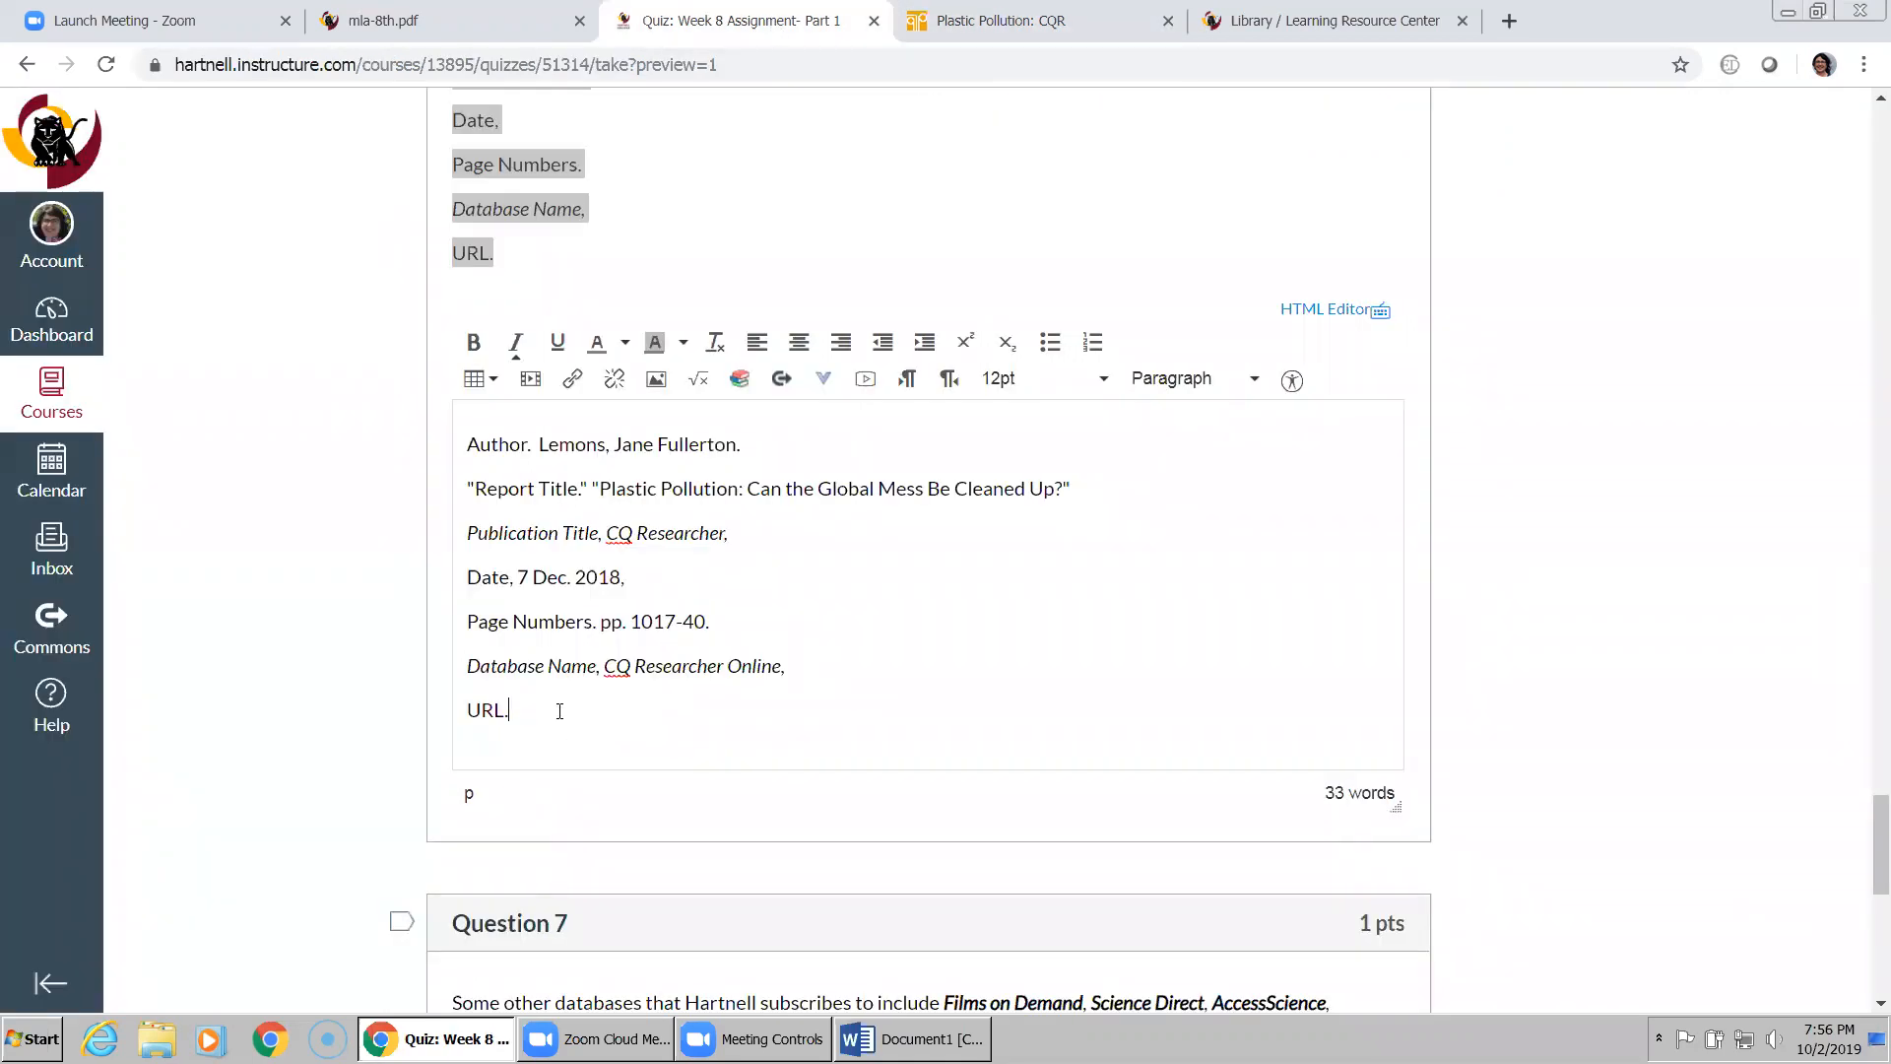
pyautogui.rightClick(524, 703)
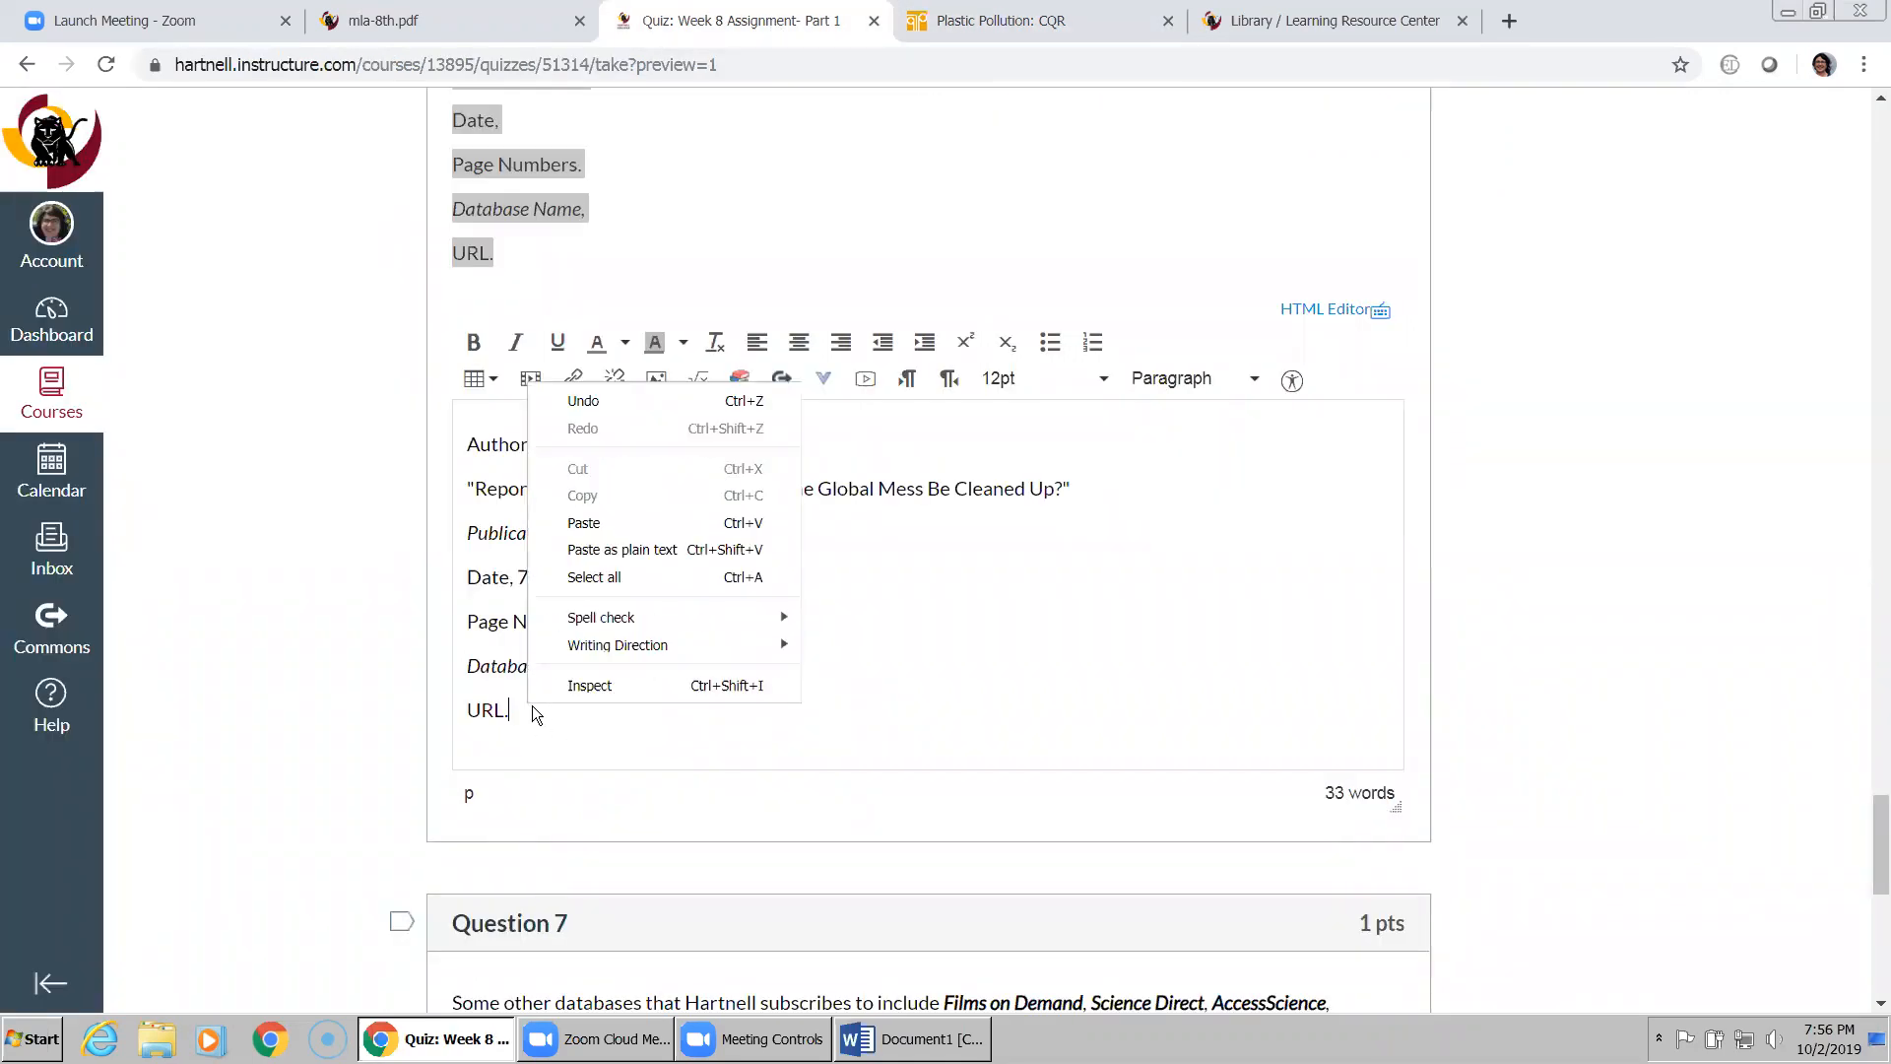
pyautogui.click(623, 549)
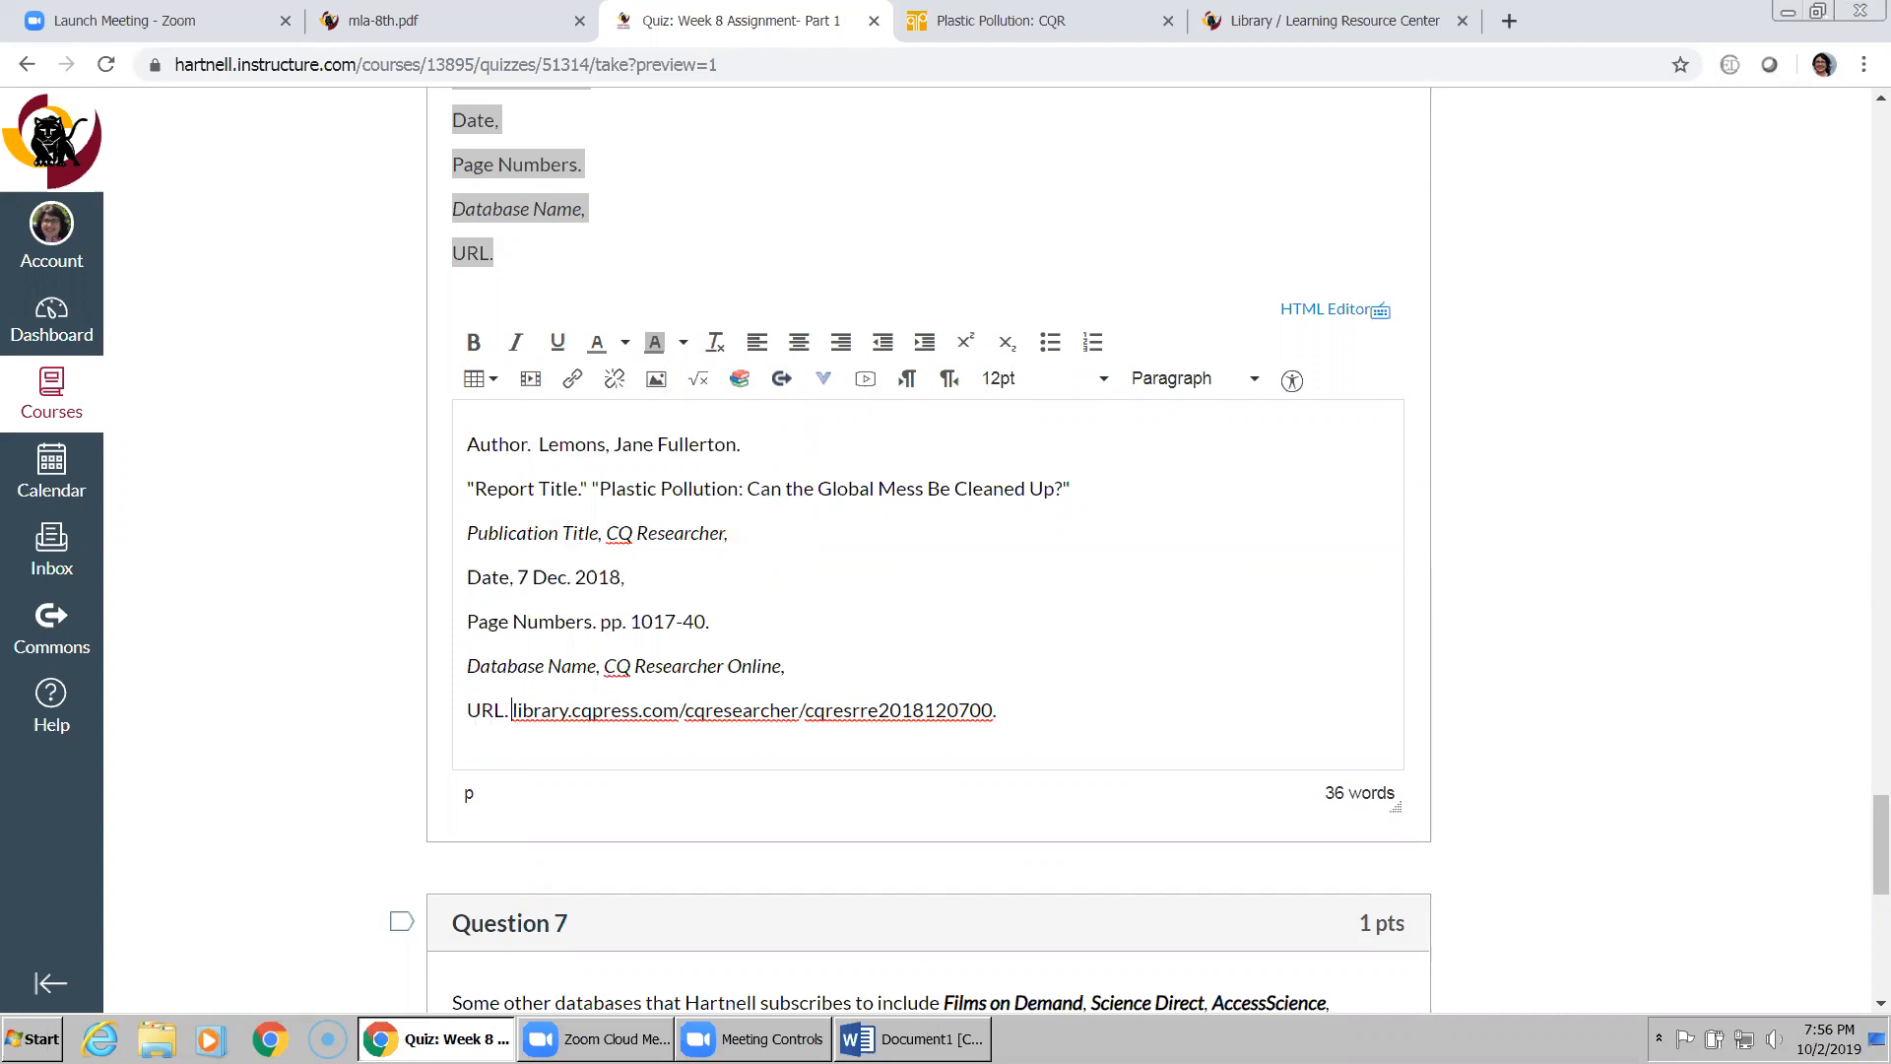
# - Switch to the Word citation document and reposition and shrink its window so the quiz answer stays readable beside it
pyautogui.click(926, 1038)
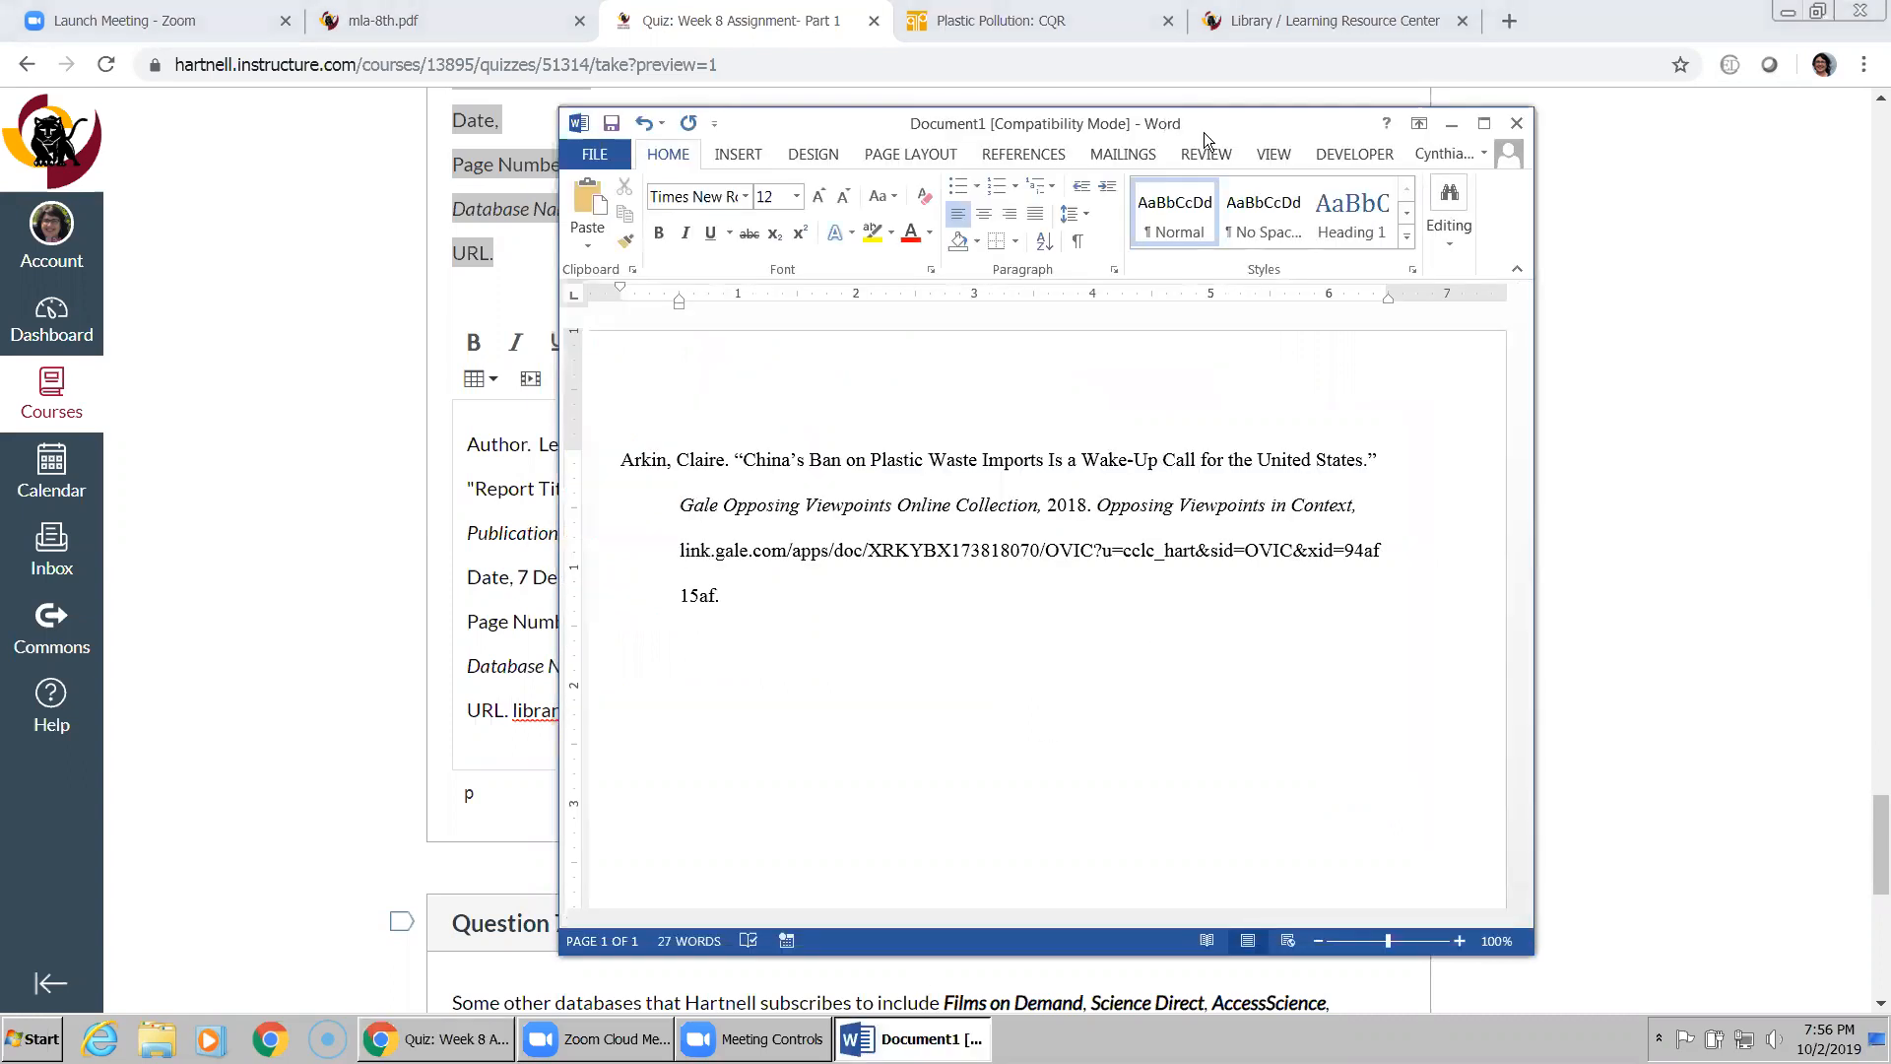
pyautogui.moveTo(1207, 132); pyautogui.dragTo(1540, 97)
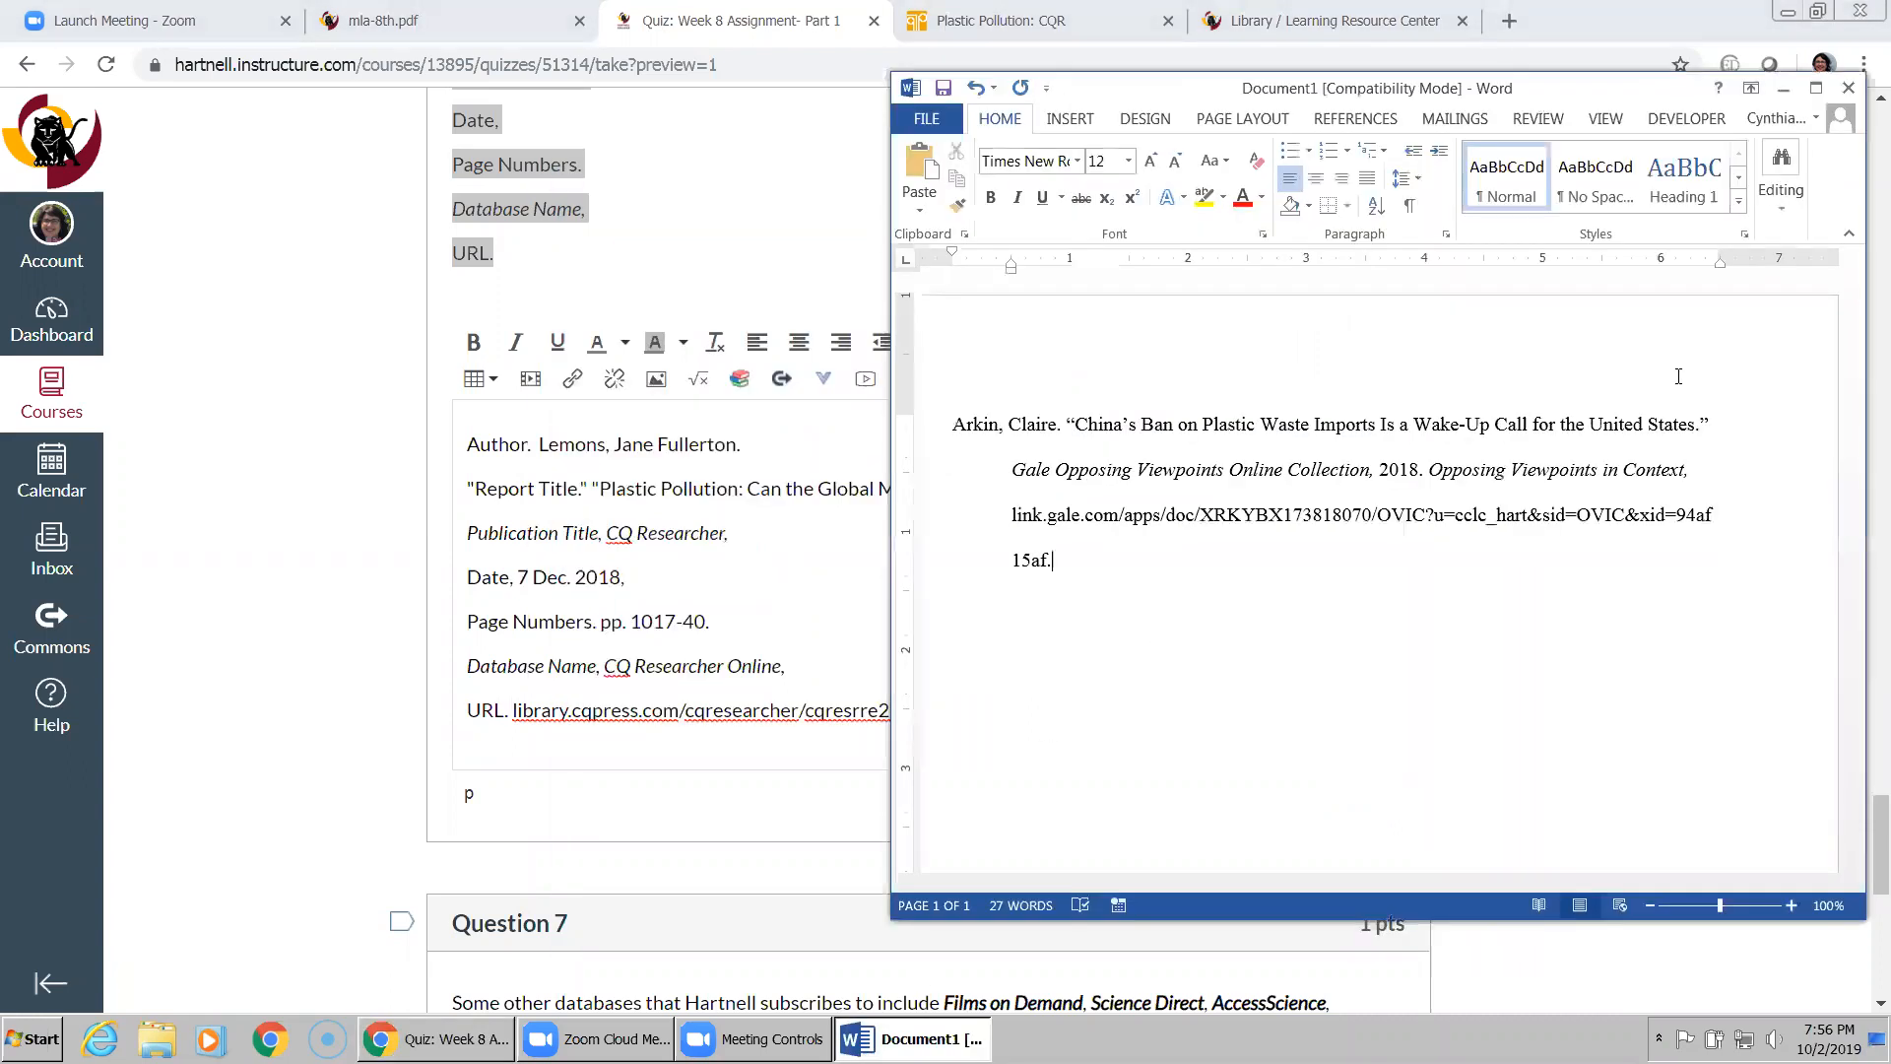
pyautogui.moveTo(1859, 919); pyautogui.dragTo(1727, 849)
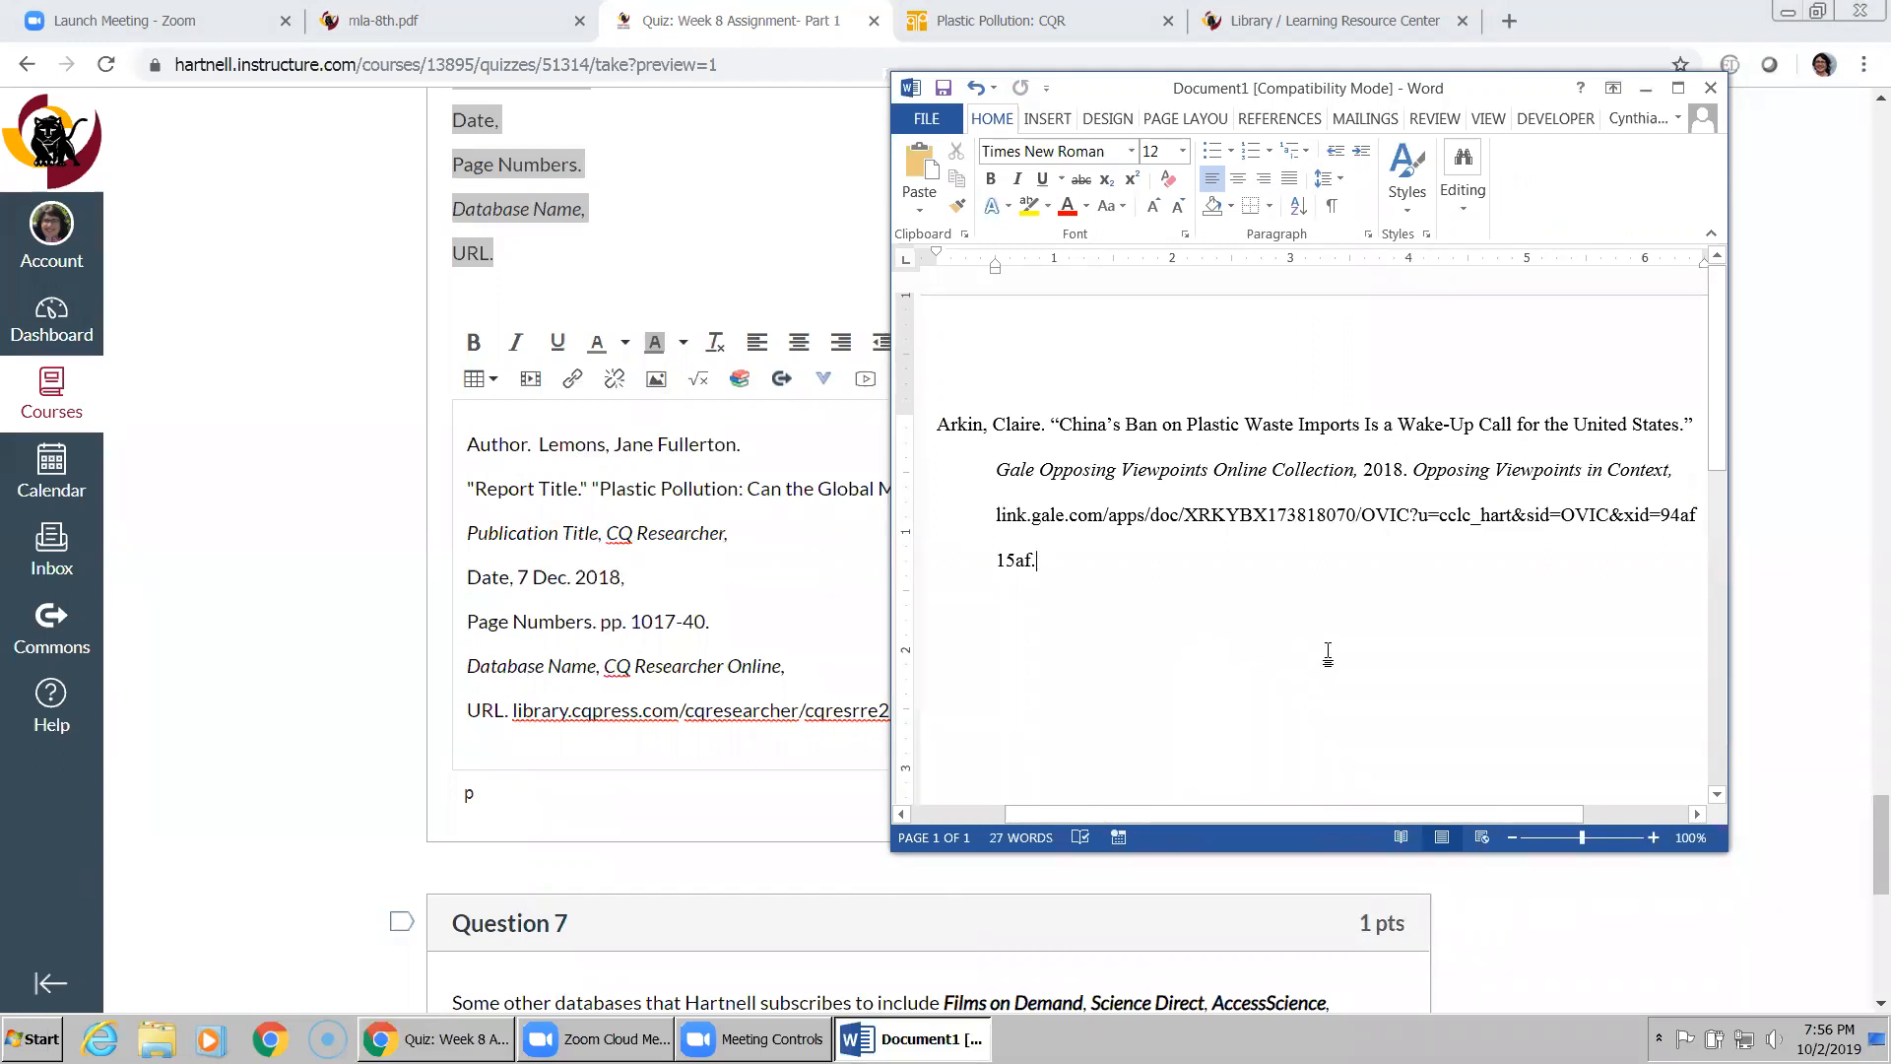
# - Start a new citation below the existing one with the report author's name, last name first, followed by a period
pyautogui.hotkey('ctrl', 'z')
pyautogui.write('Lemons')
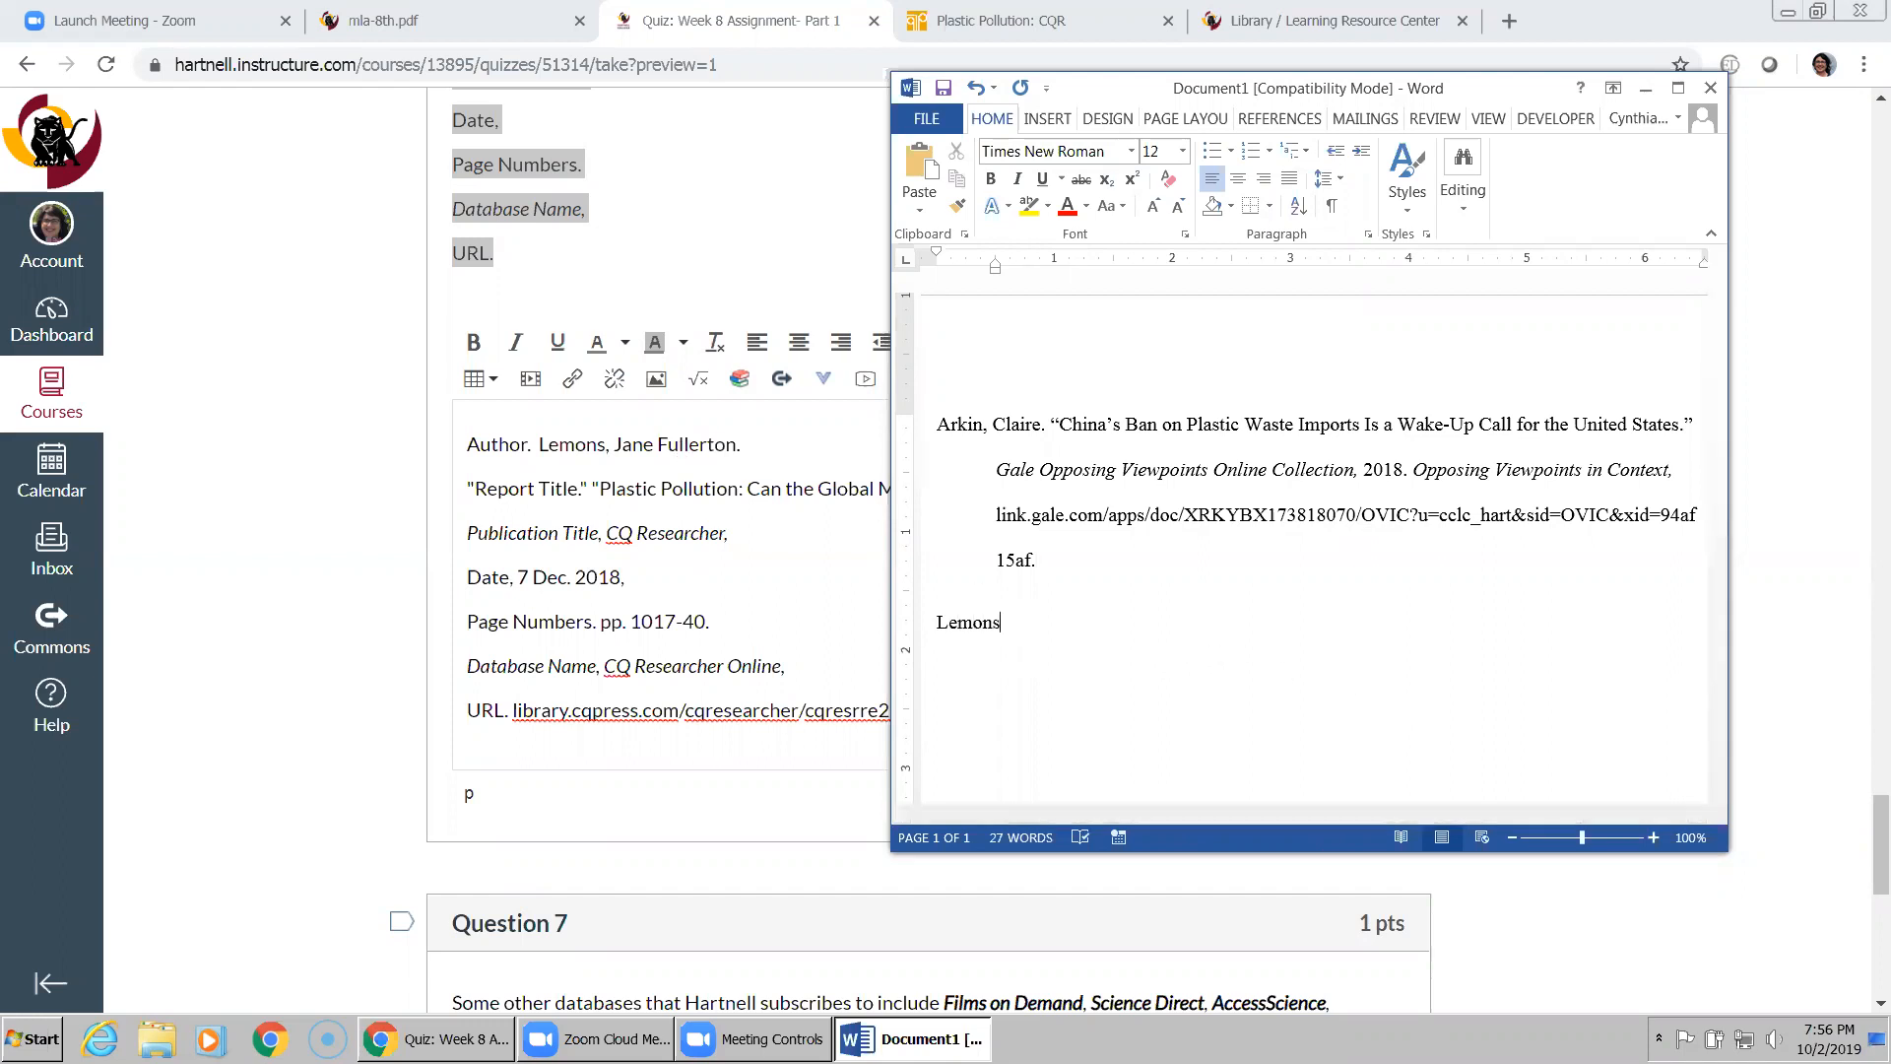
pyautogui.write(', Jane Fullerton.')
# - Add the report title "Plastic Pollution: Can the Global Mess Be Cleaned Up?" in quotation marks after the author, uncovering the quiz answer for reference
pyautogui.moveTo(1100, 88); pyautogui.dragTo(1238, 99)
pyautogui.write('"')
pyautogui.write('Plastic ')
pyautogui.write('Pollution:')
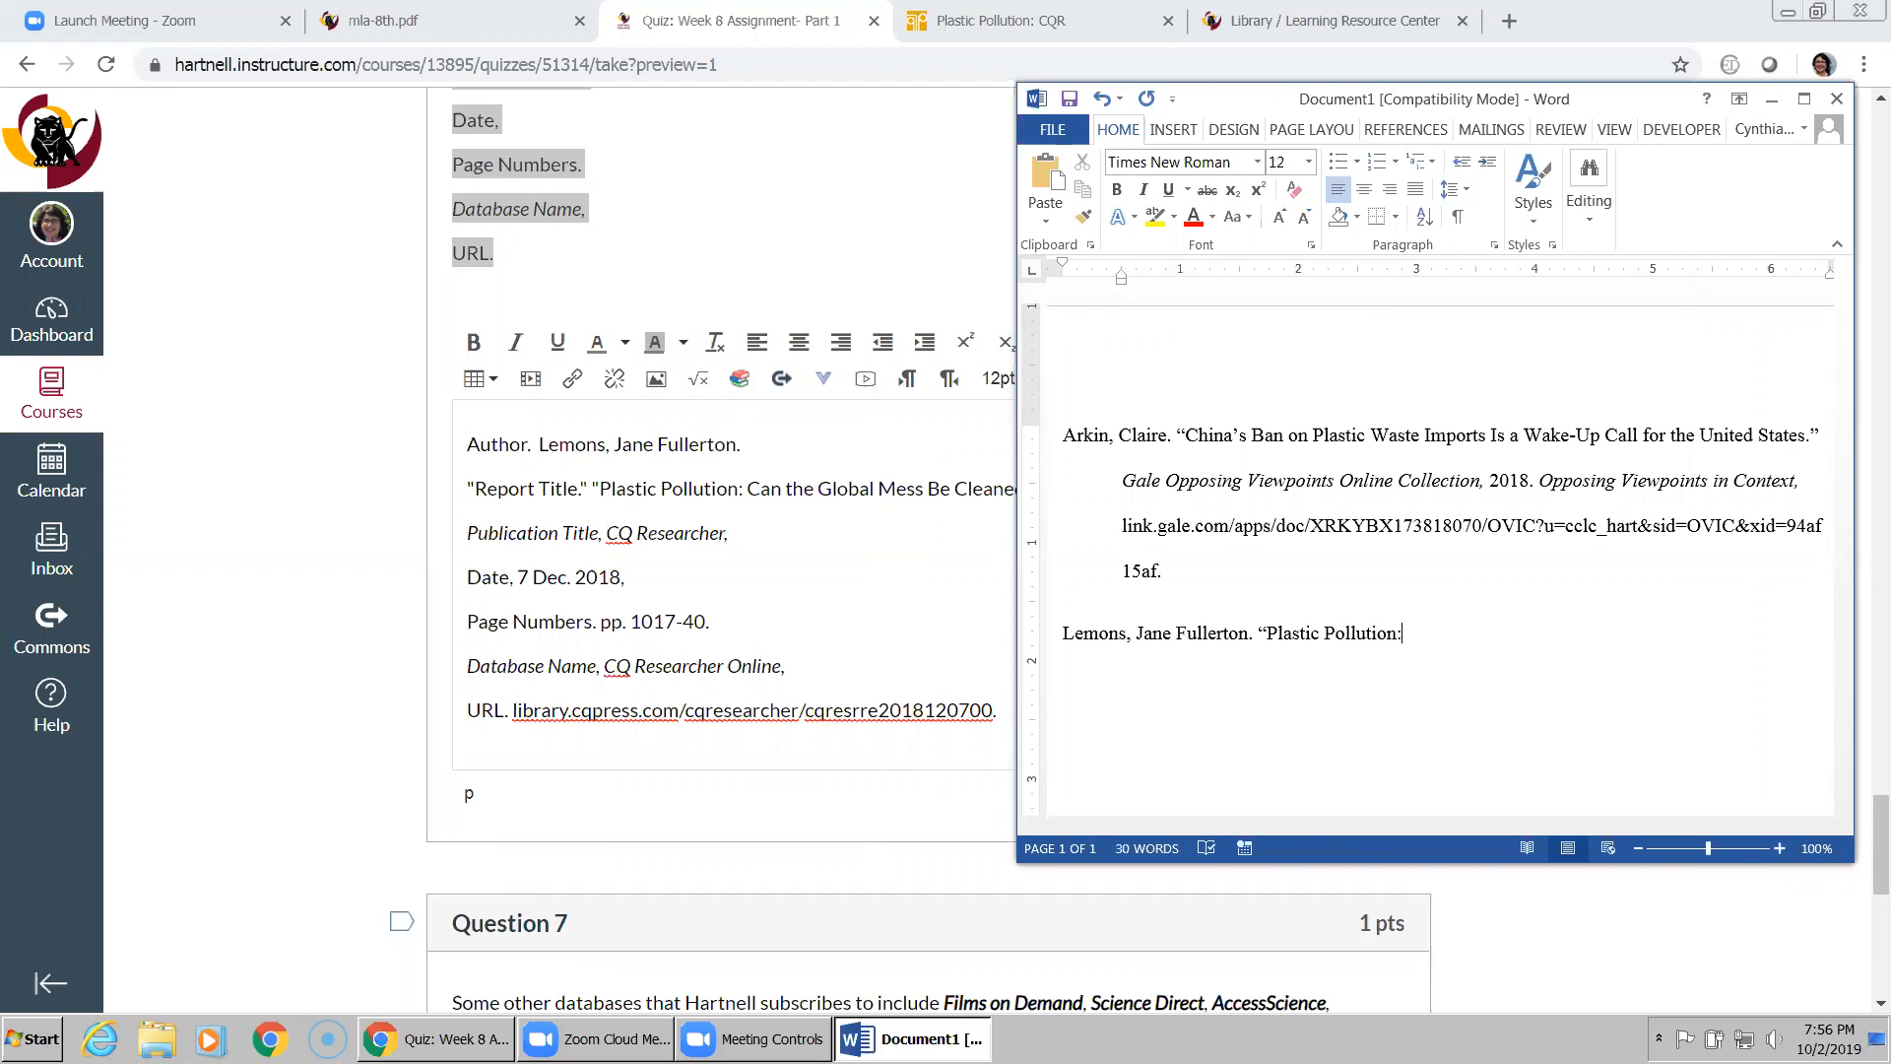
pyautogui.write(' Can the Global Mess Be Cleaned Up?"')
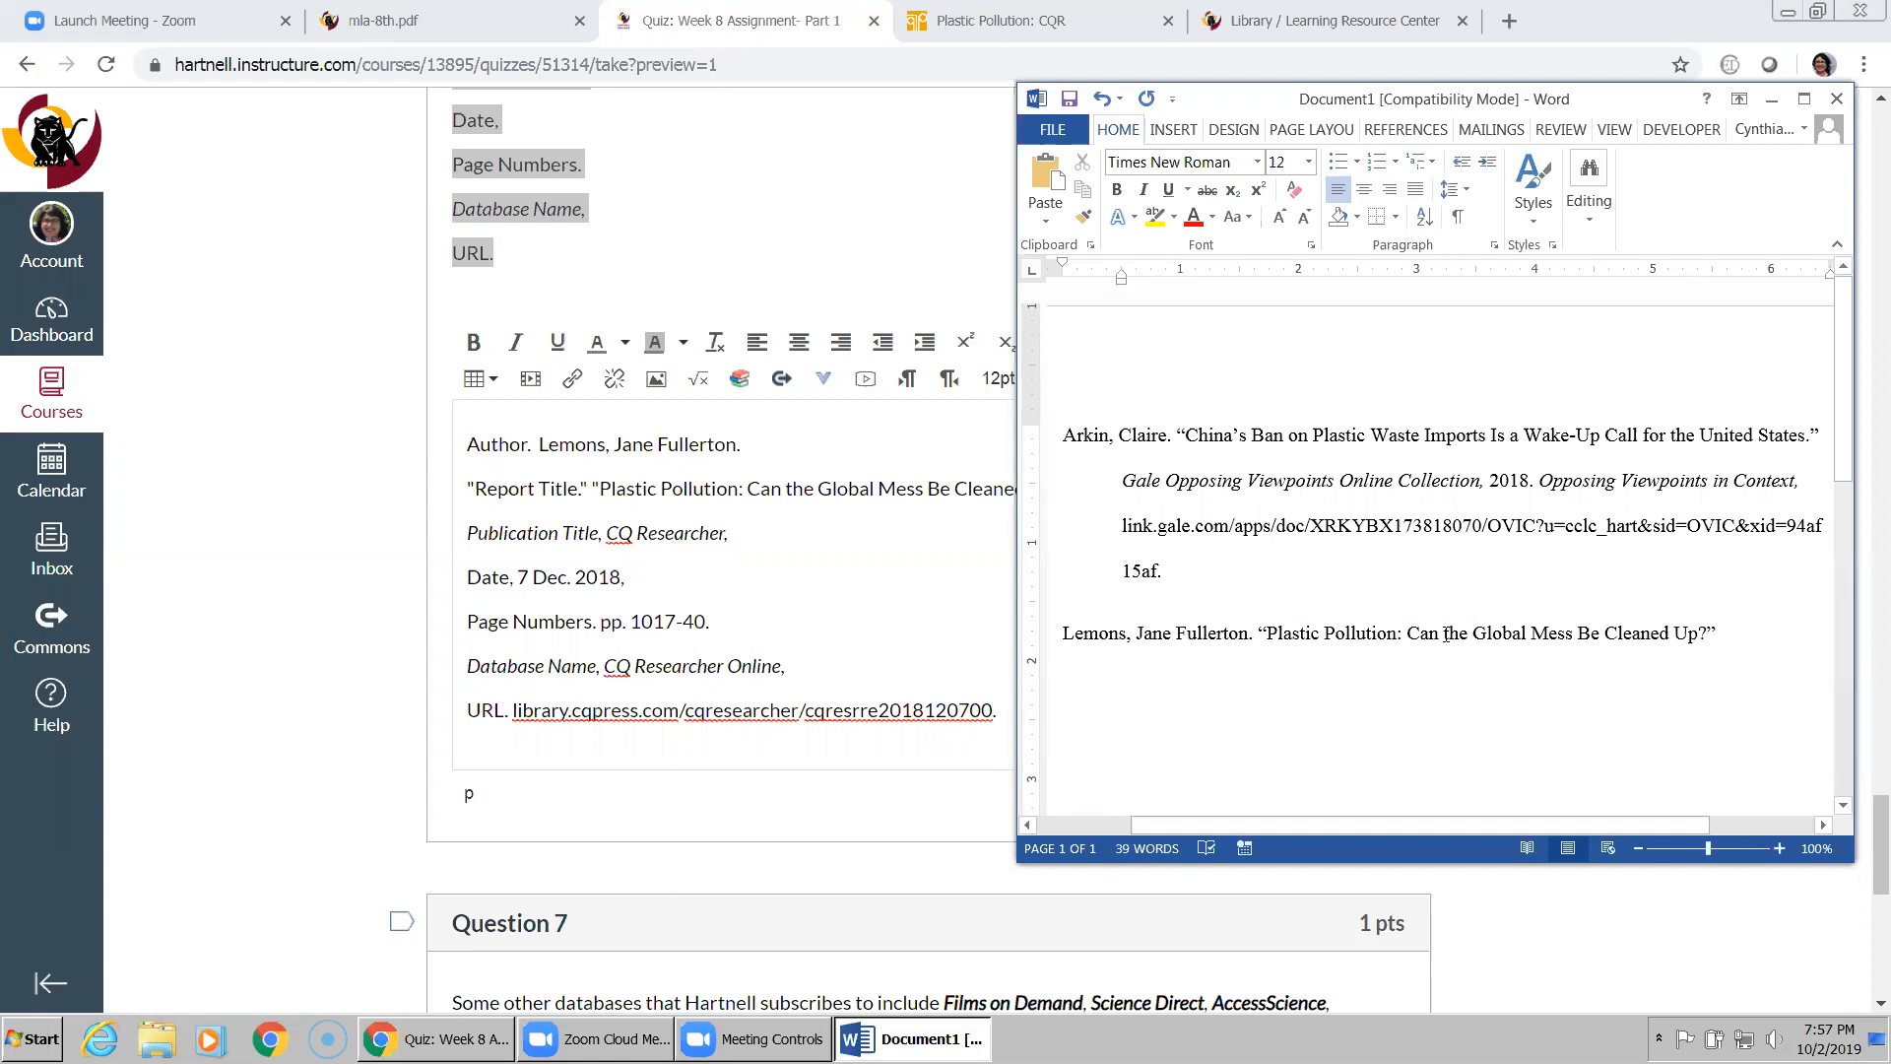
# - Add the publication title "CQ Researcher," in italics after the report title
pyautogui.click(1144, 190)
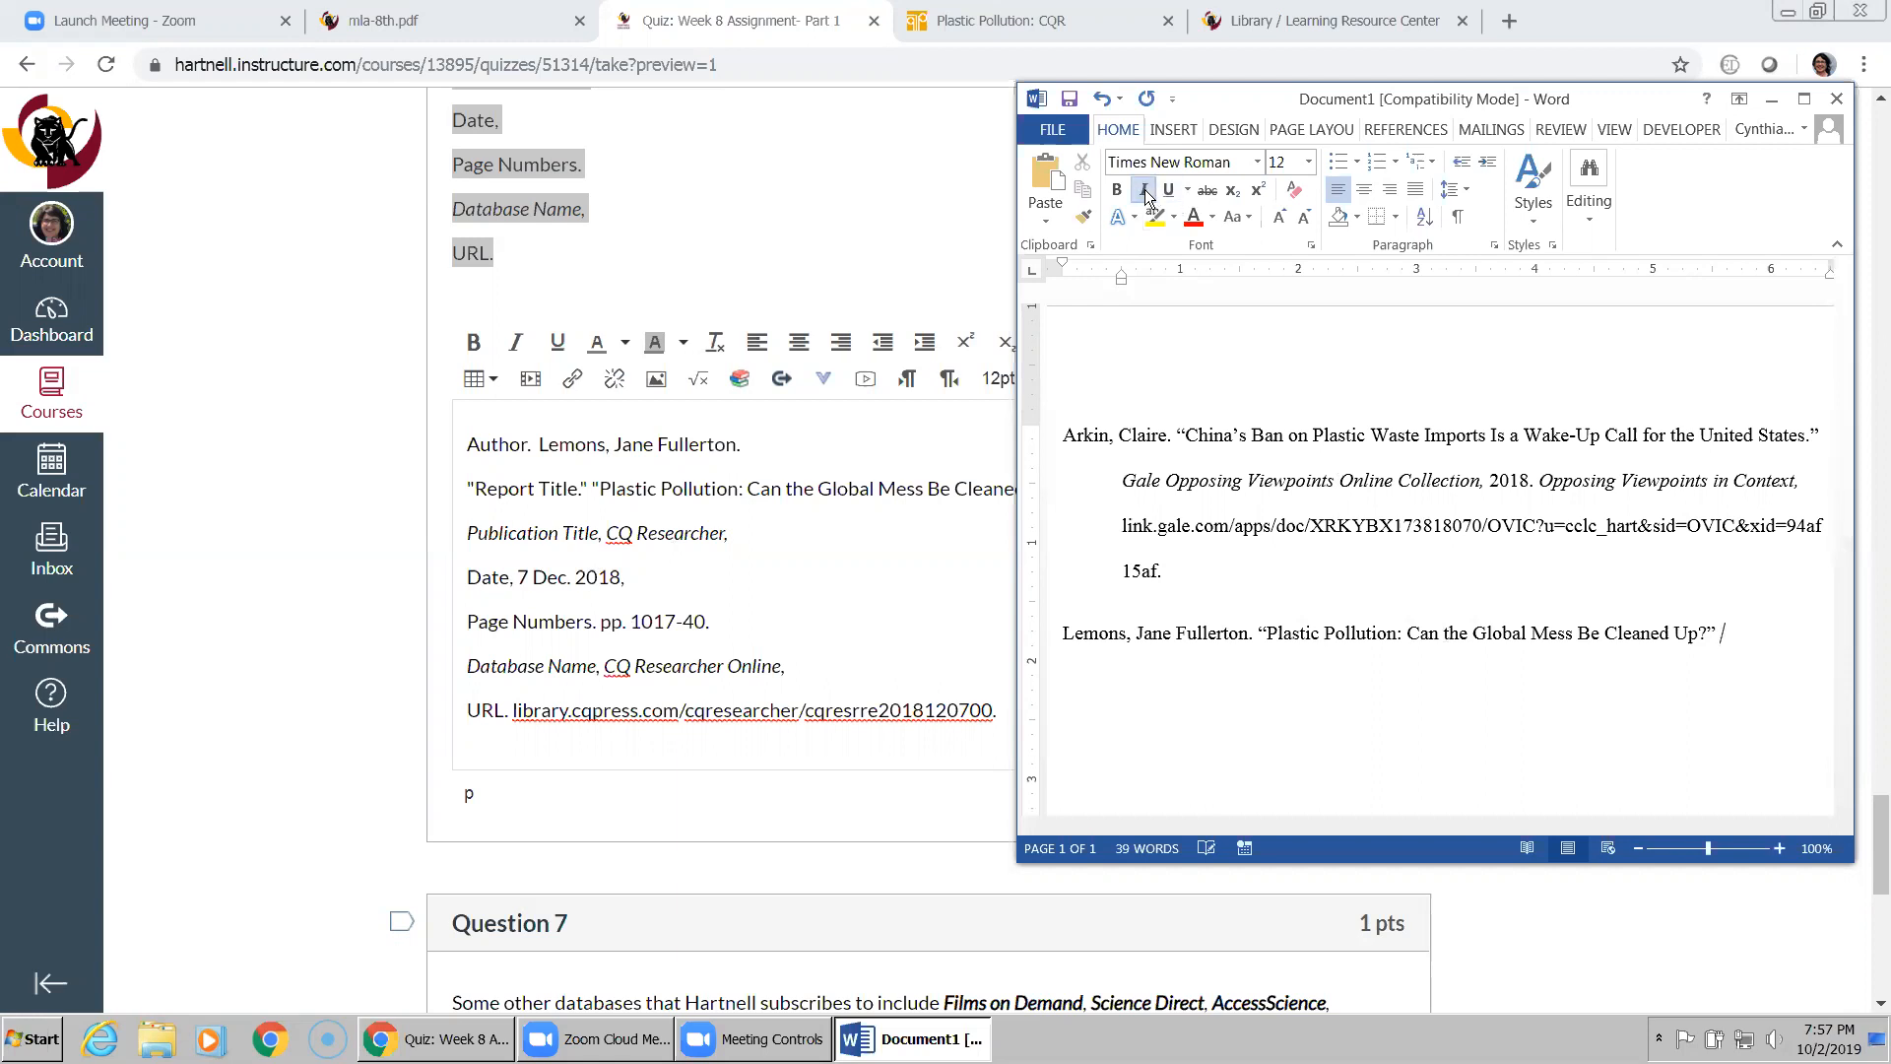
pyautogui.write('CQ REs')
pyautogui.press('BackSpace')
pyautogui.press('BackSpace')
pyautogui.write('esearcher,')
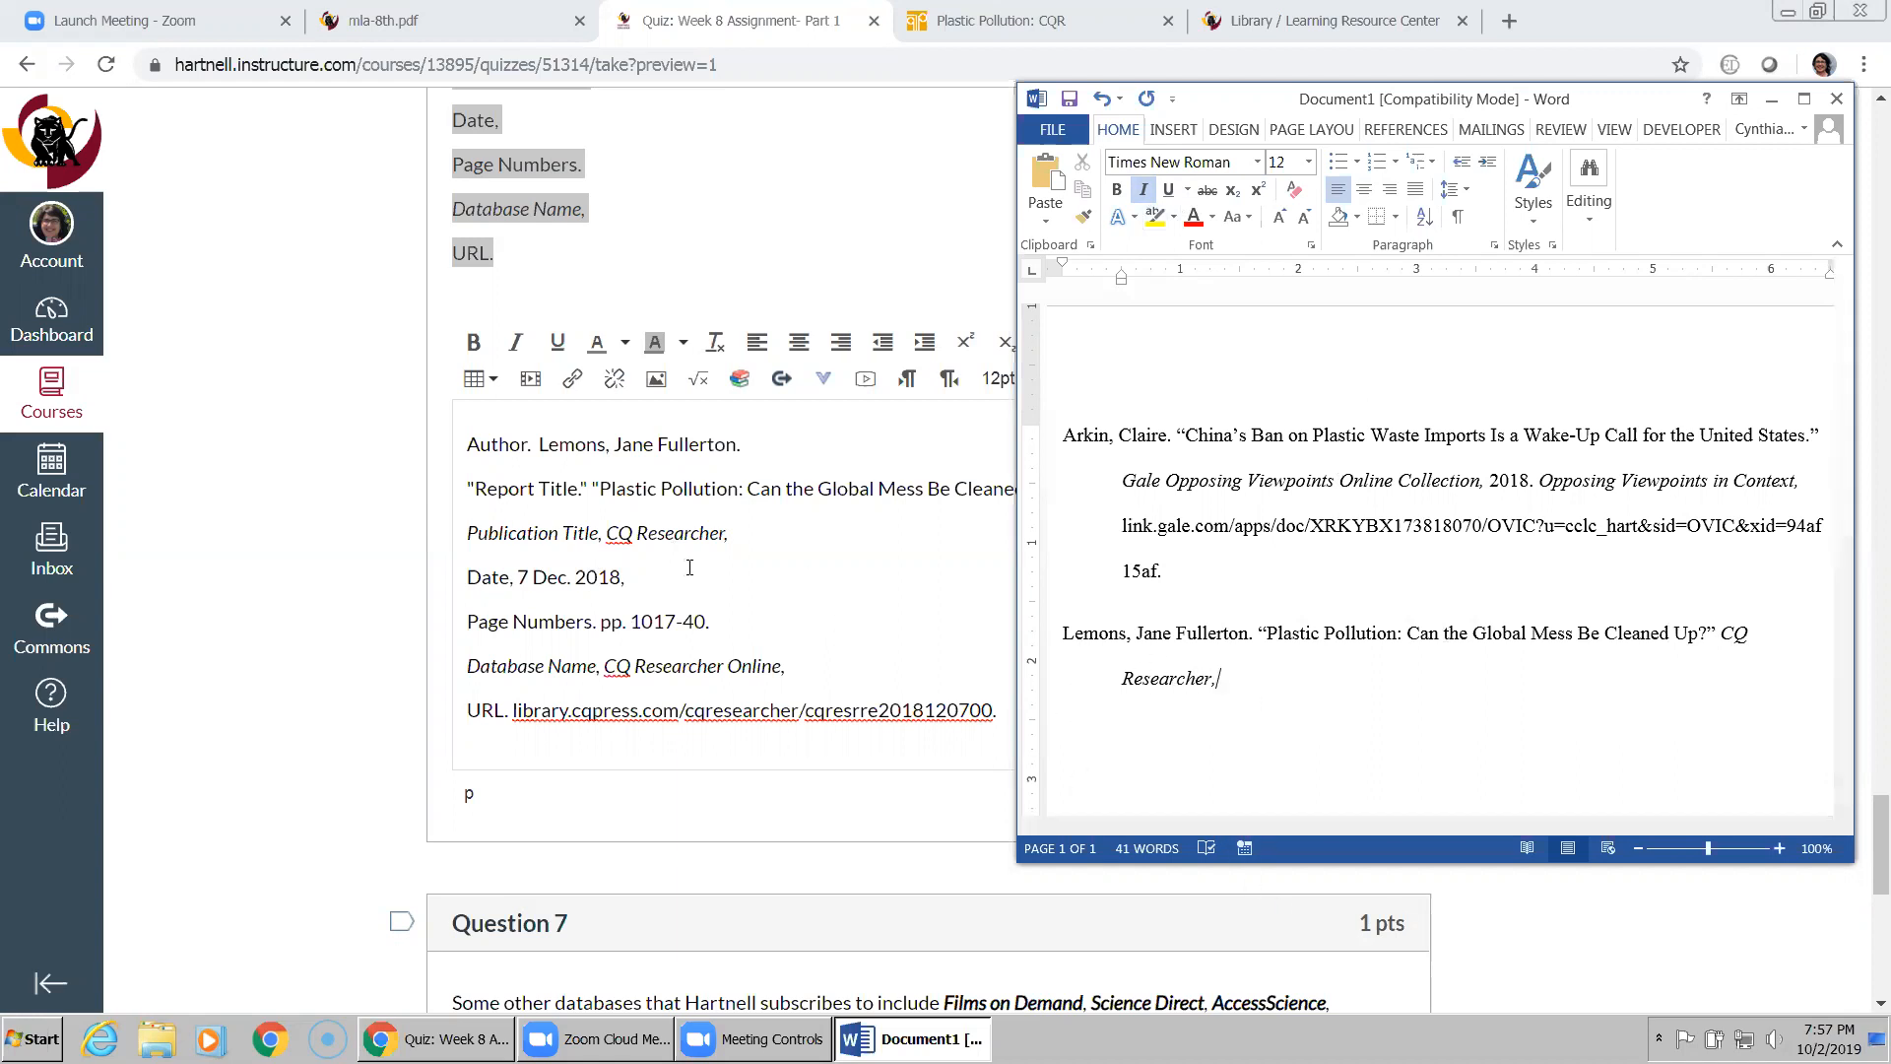
# - Add "7 Dec. 2018, pp. 1017-40." in regular type after the publication title, correcting the missing space before the date
pyautogui.click(1145, 192)
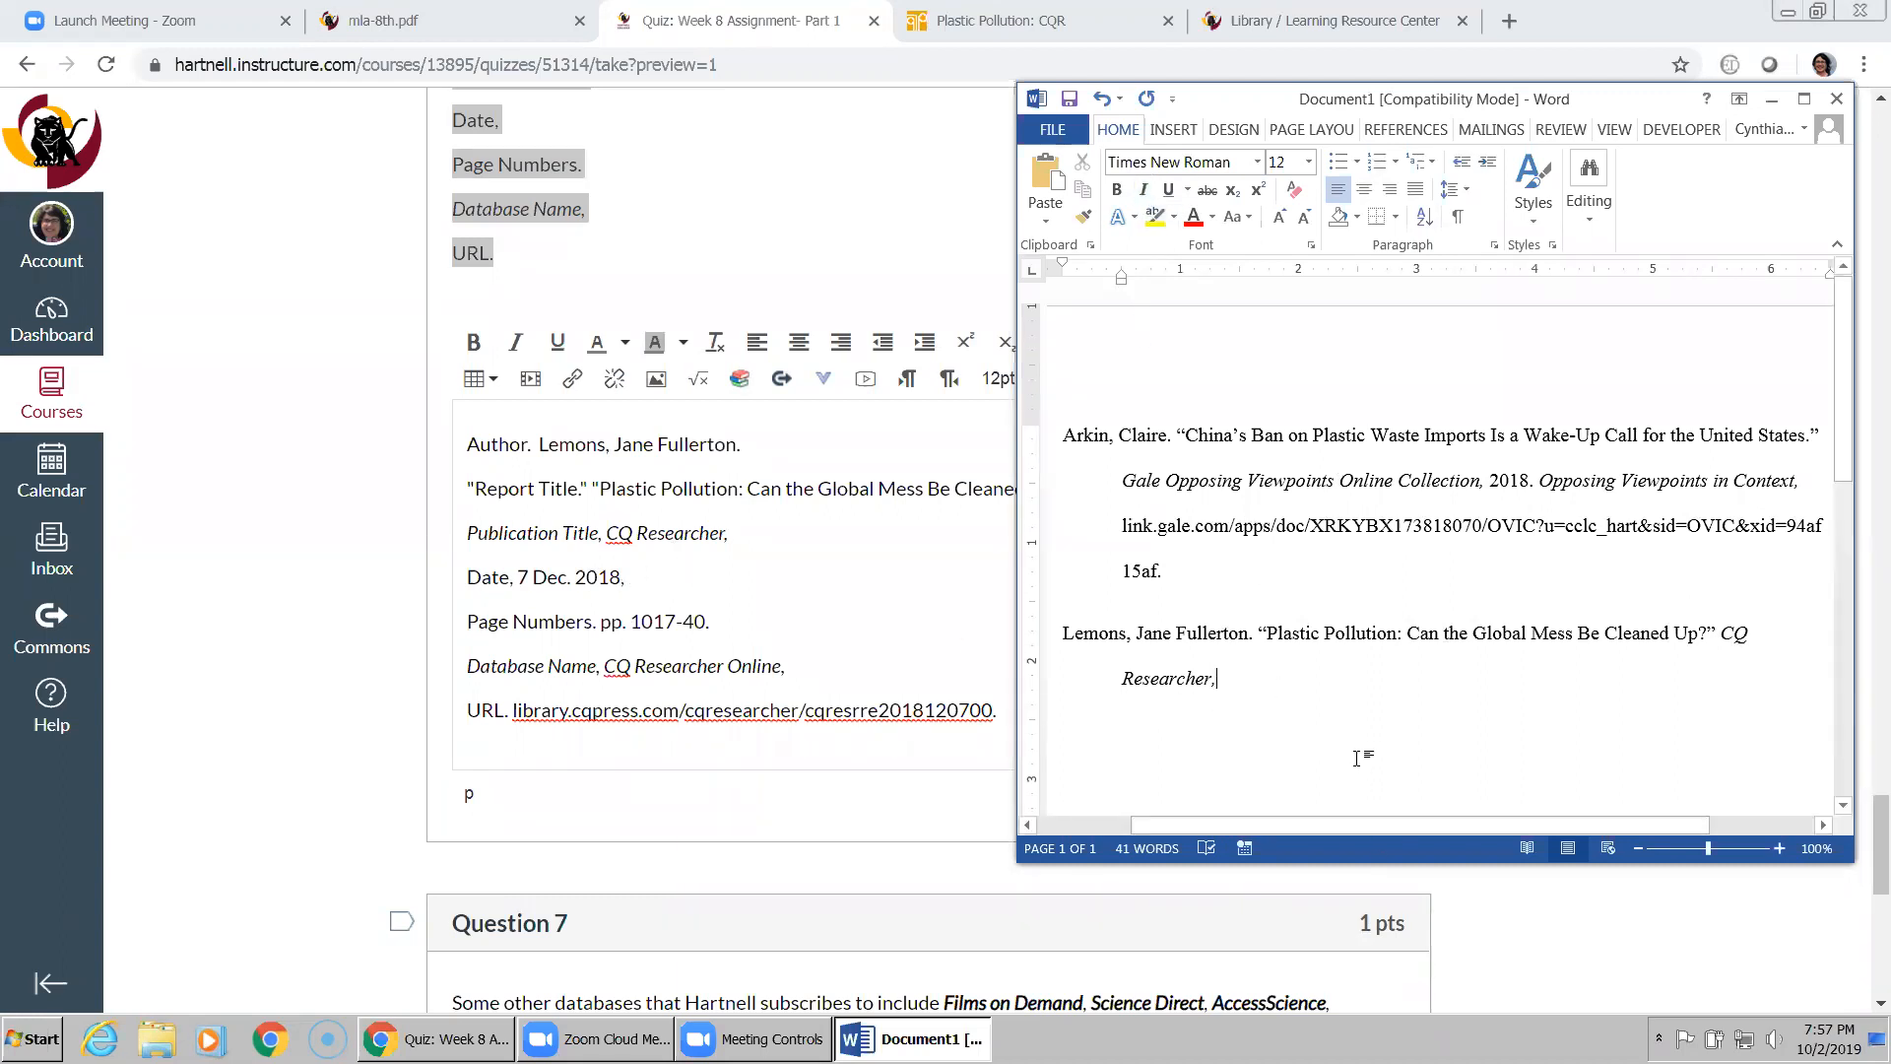
pyautogui.write('7')
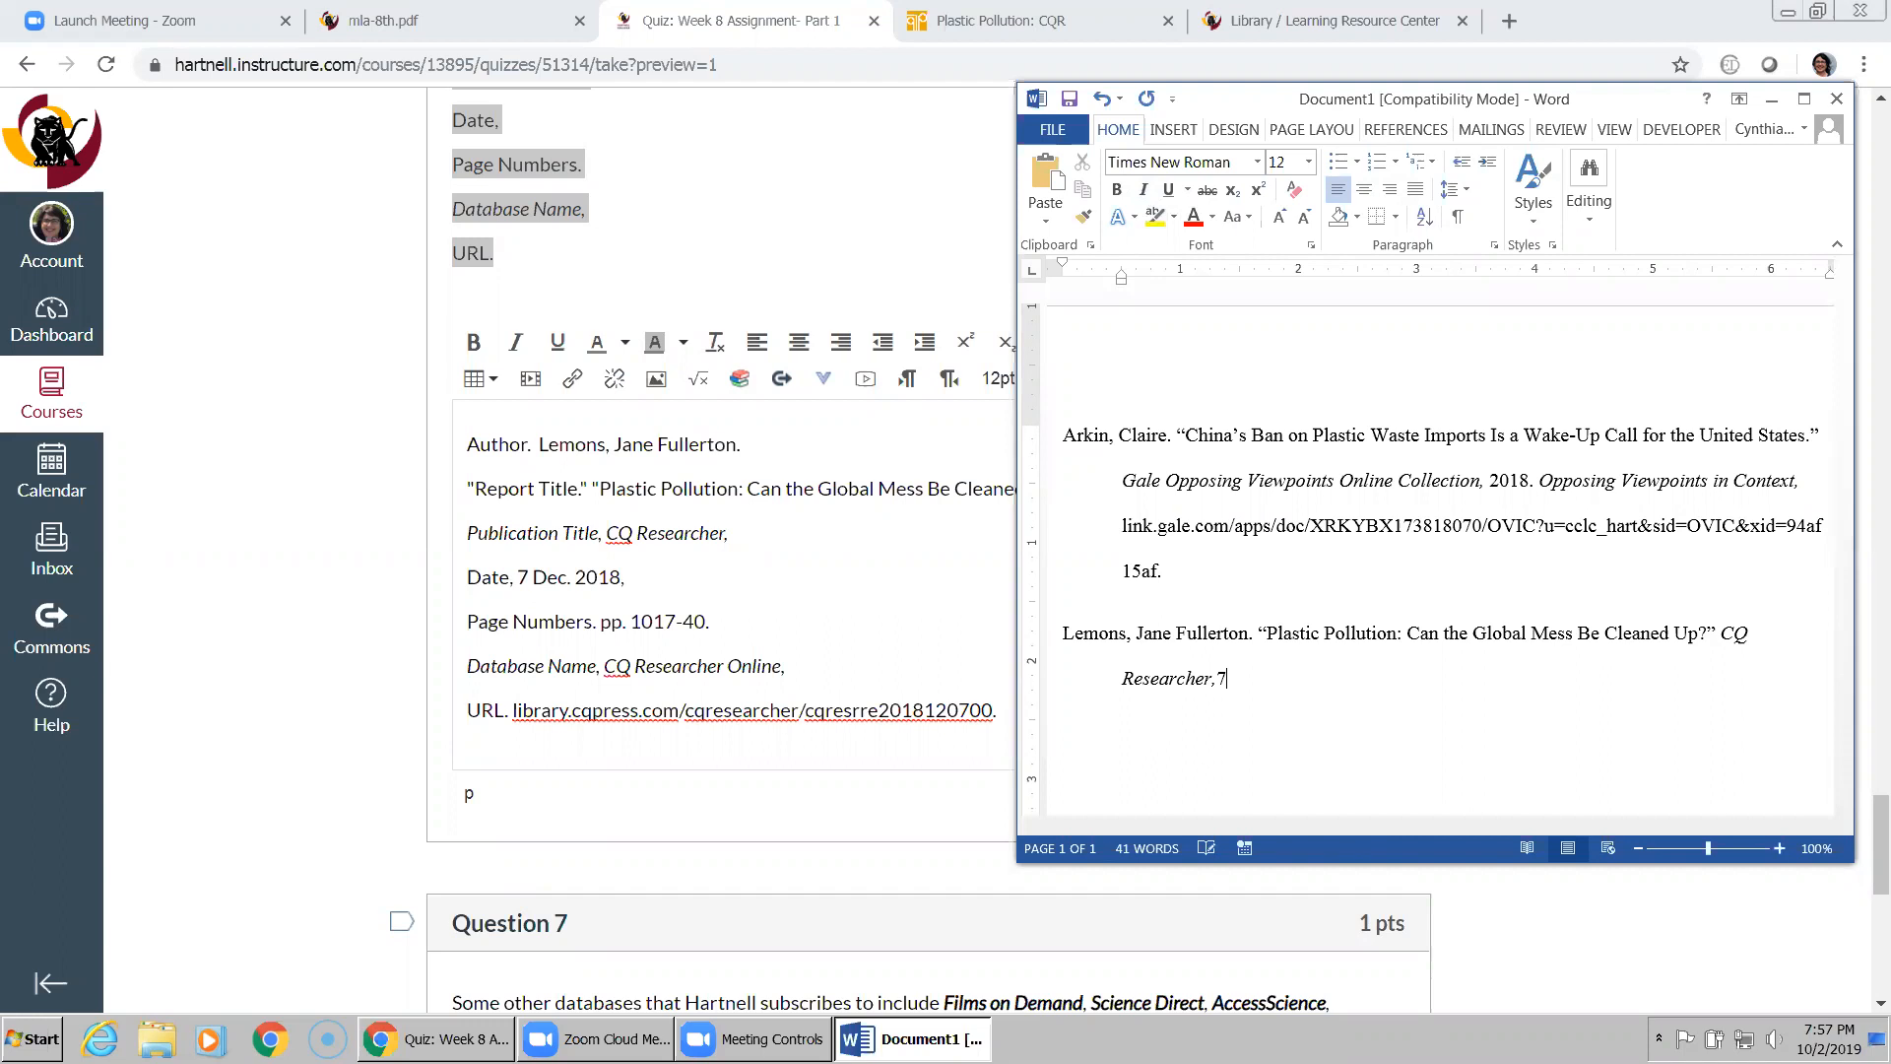
pyautogui.write(' Dec. 2018,')
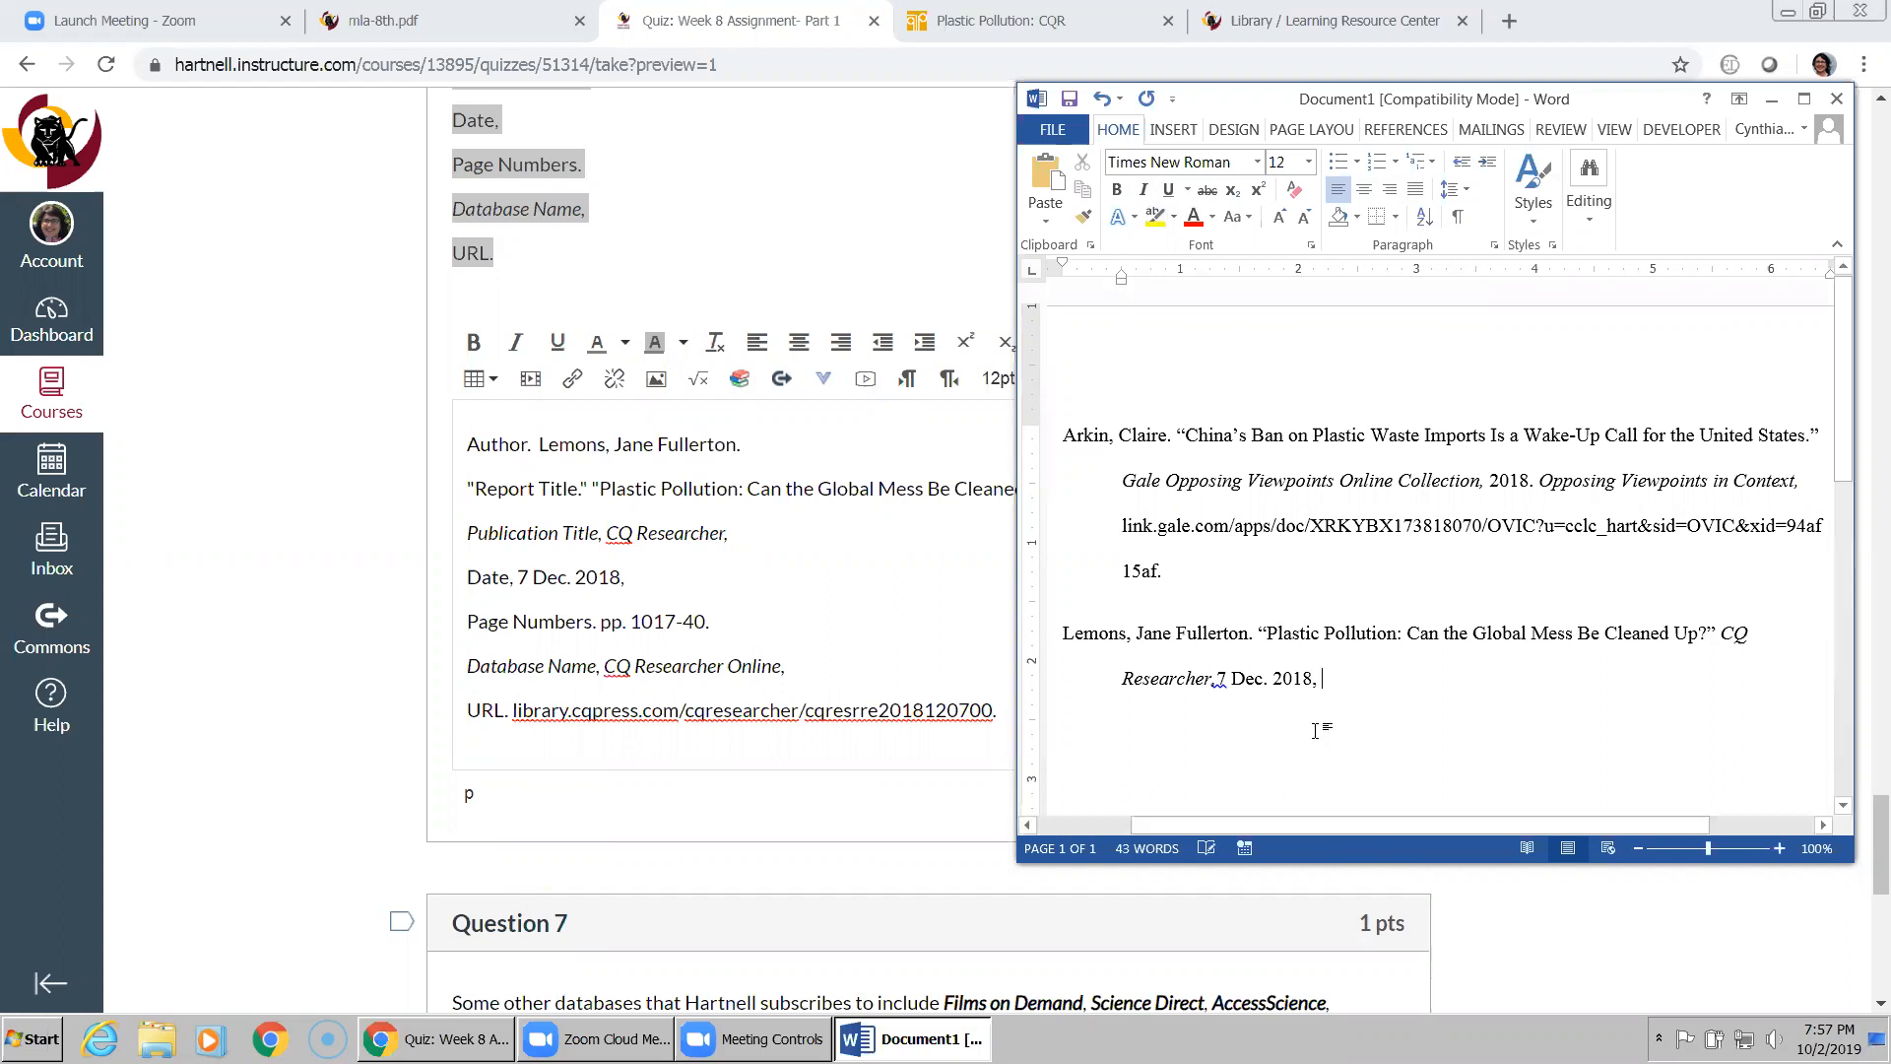
pyautogui.rightClick(1219, 682)
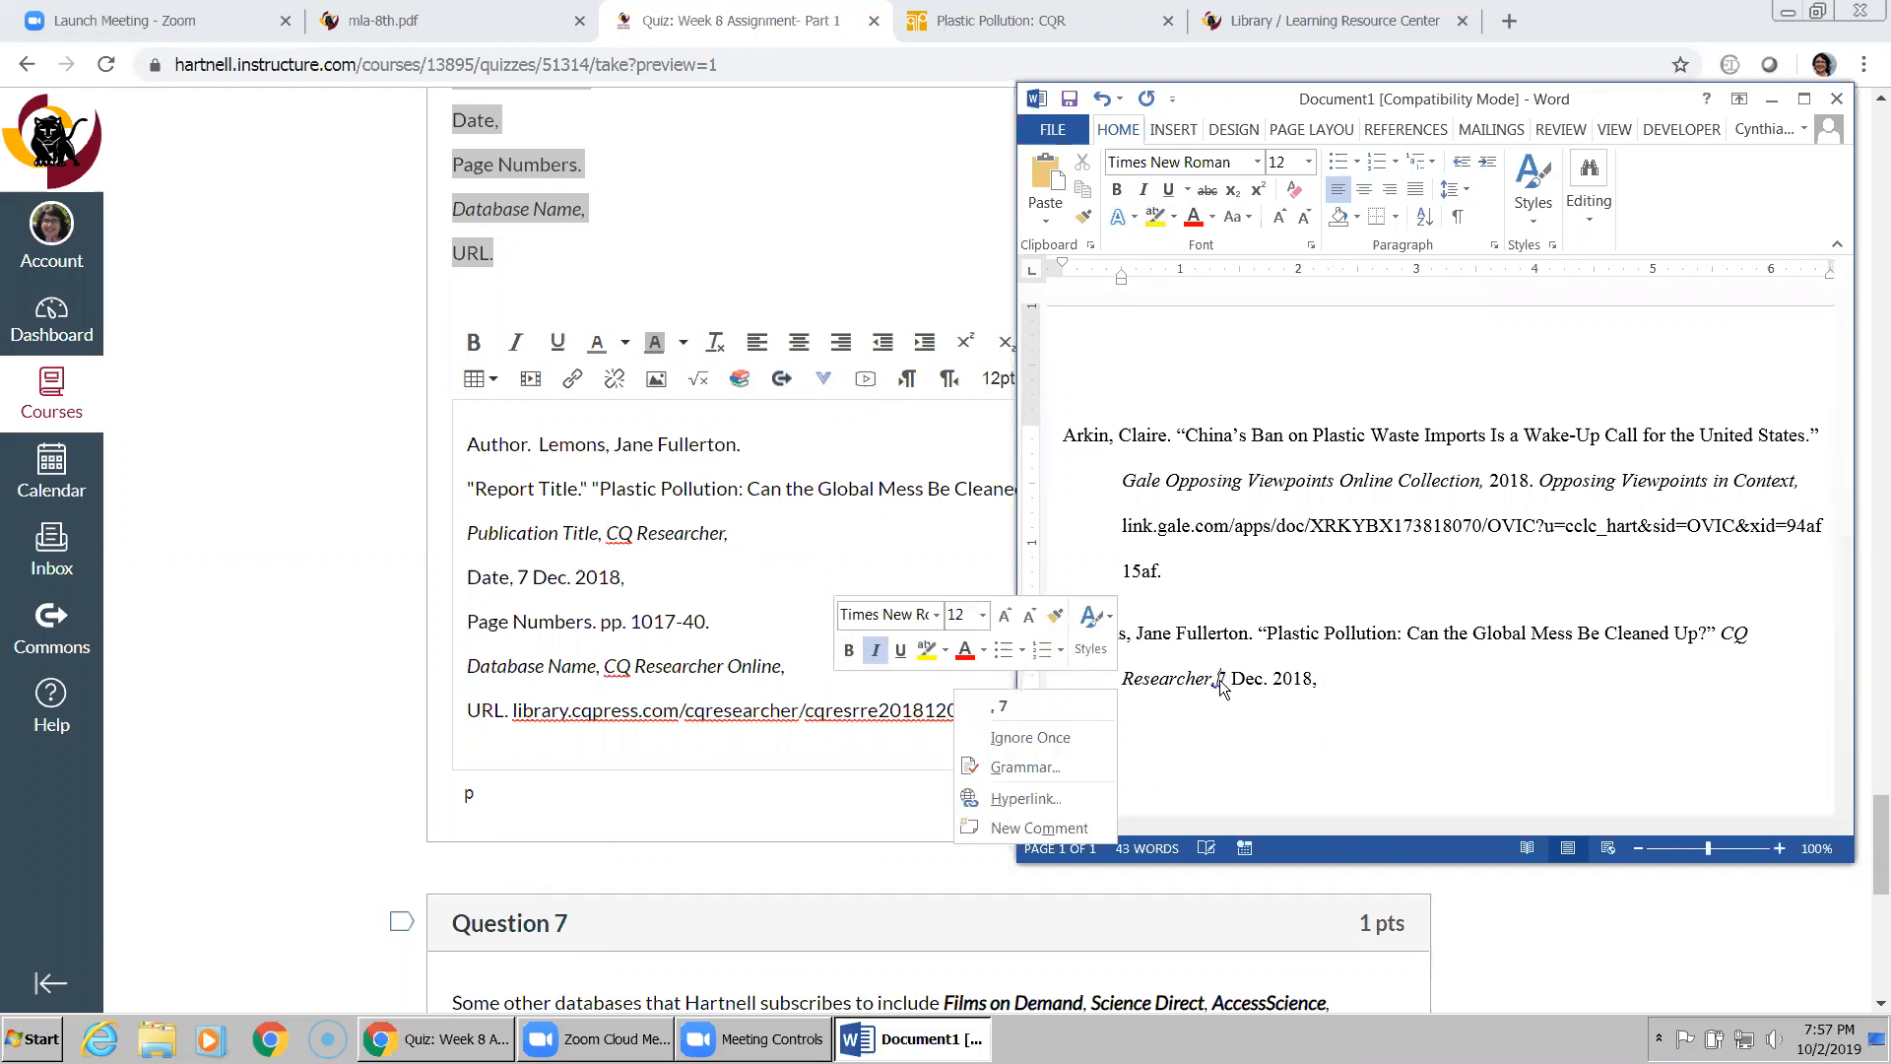
pyautogui.click(1030, 706)
pyautogui.click(1322, 683)
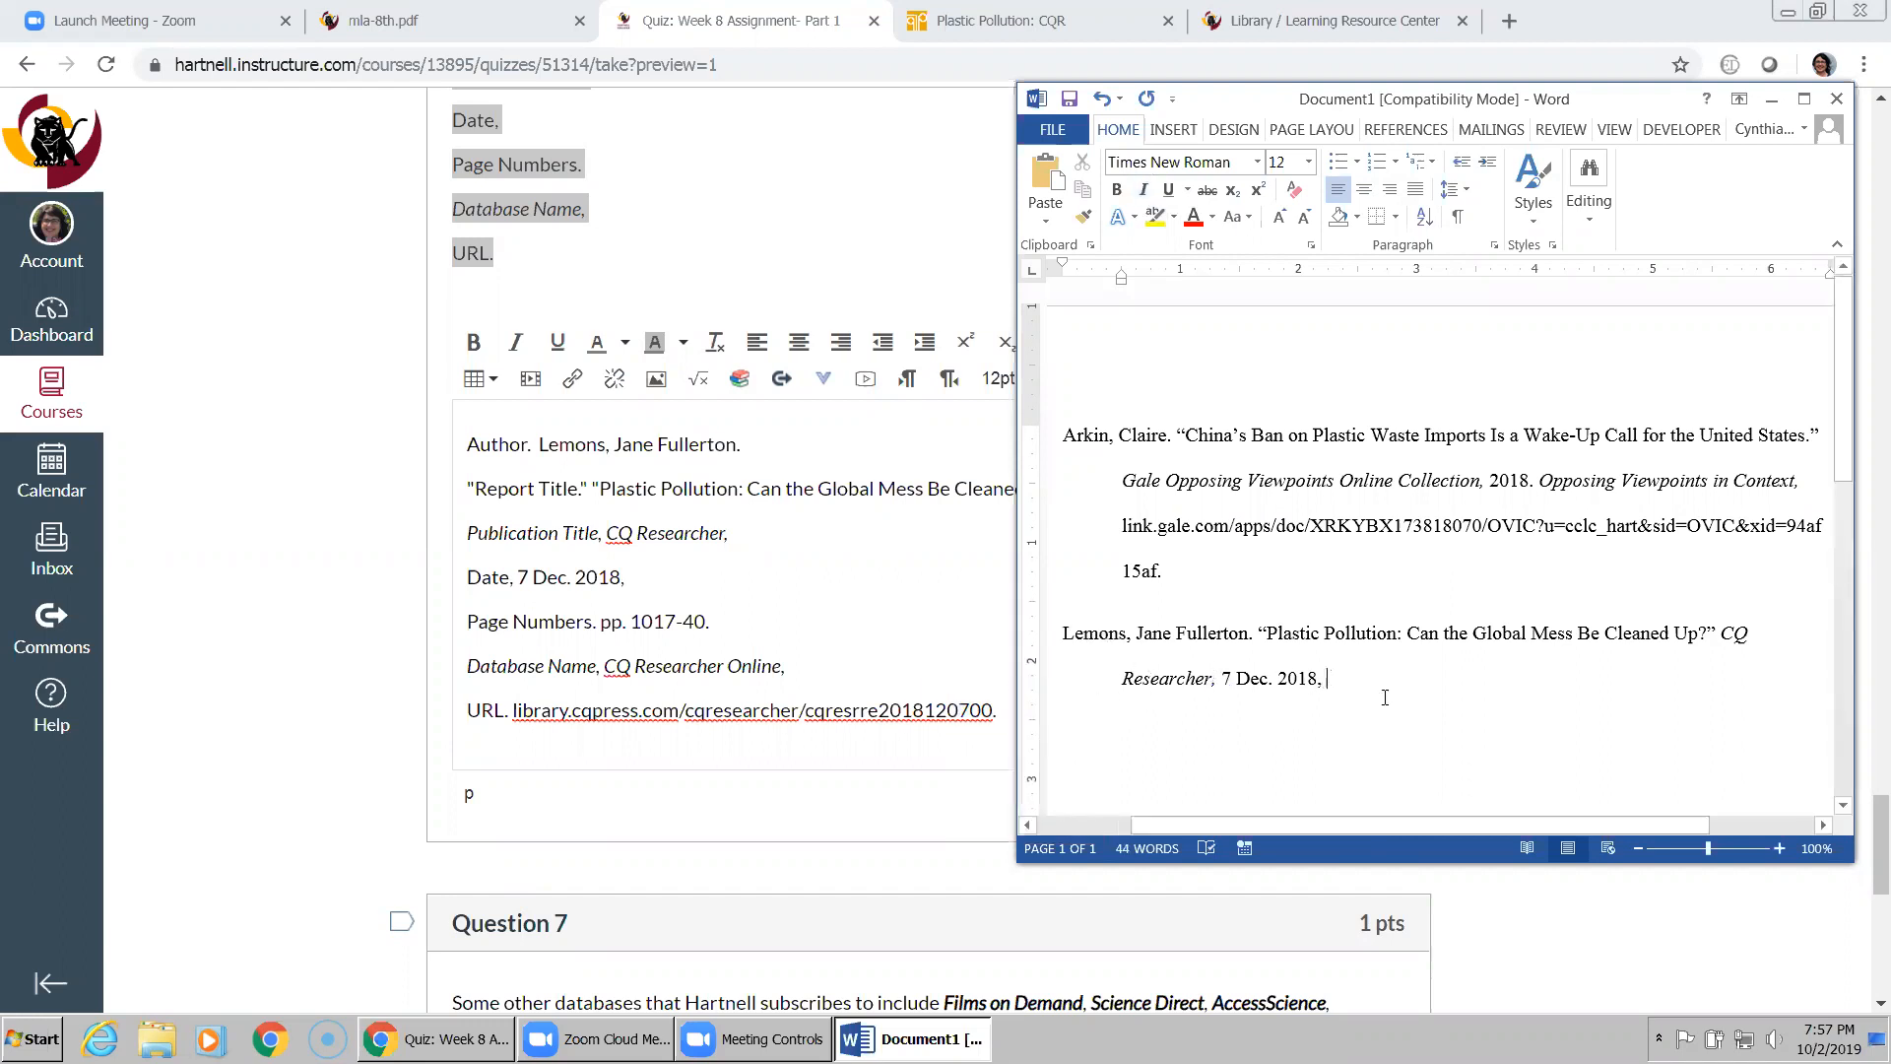
pyautogui.press('BackSpace')
pyautogui.write(', ')
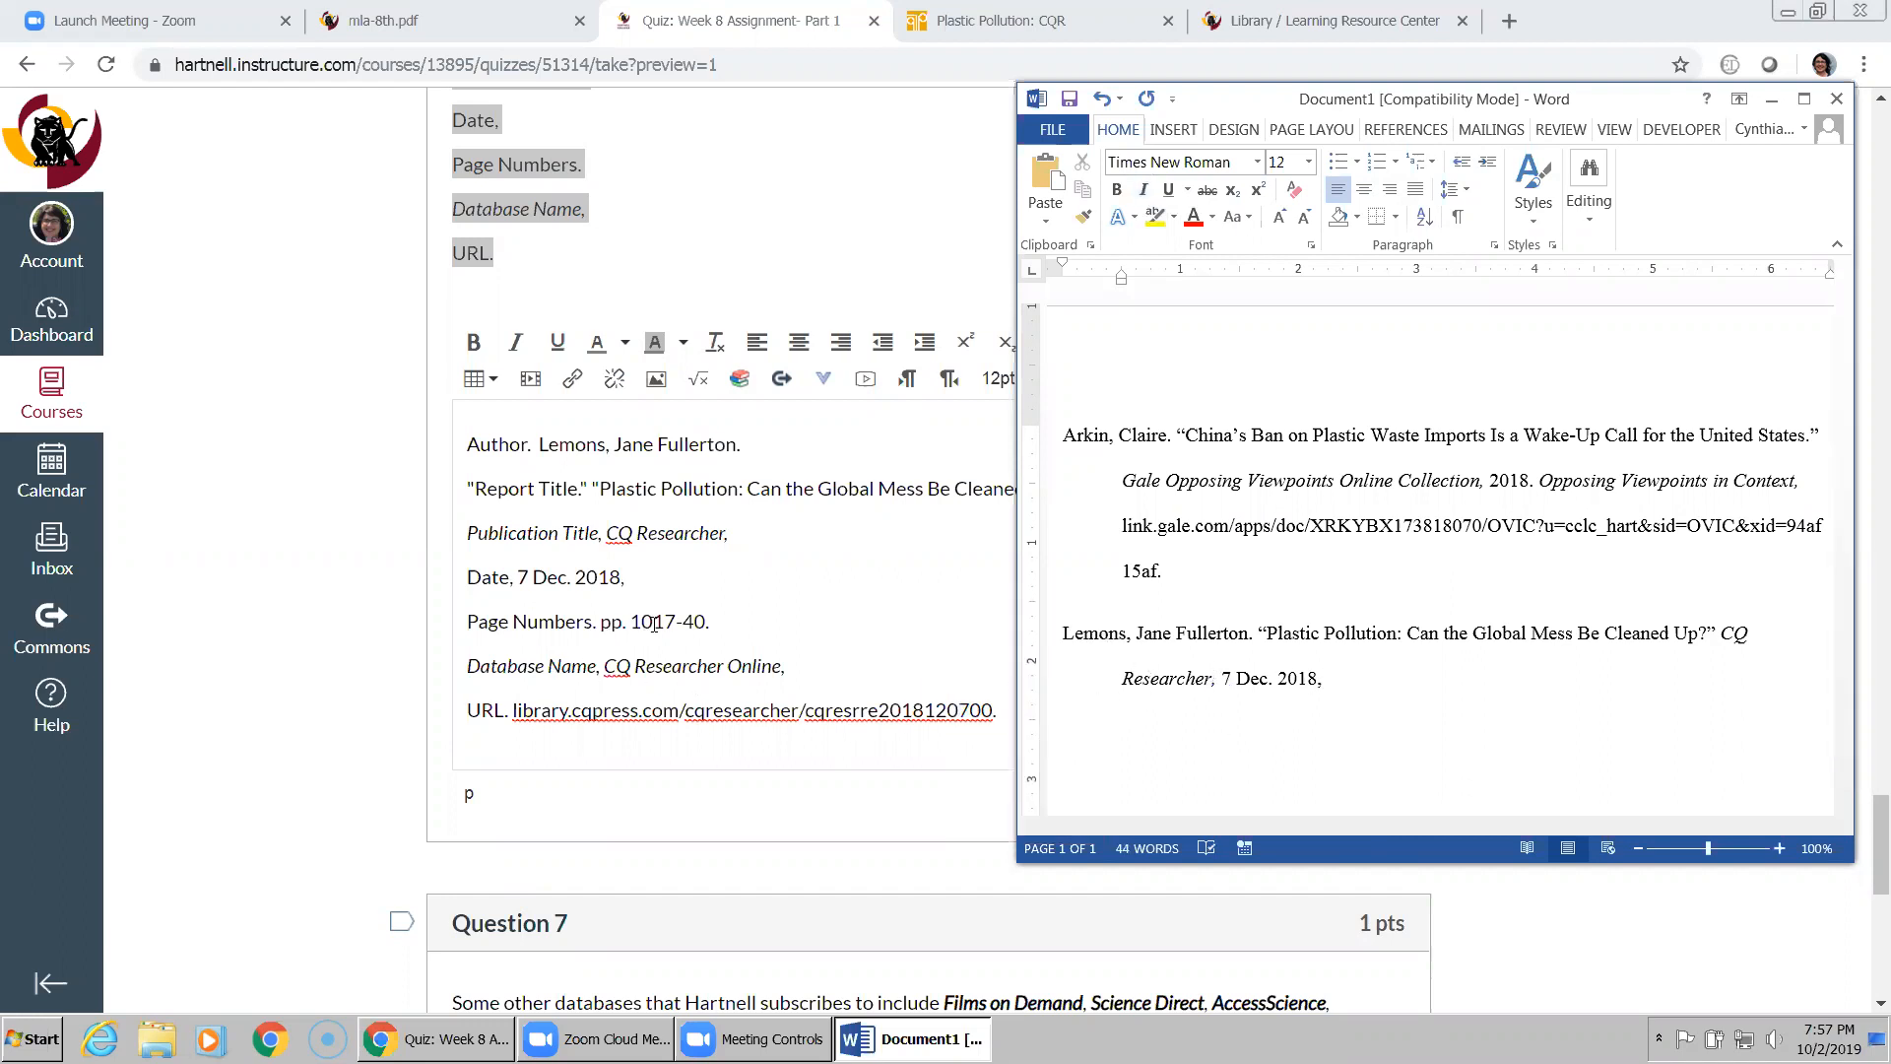
pyautogui.write('pp. 1017-40.')
# - Add the database name "CQ Researcher Online," in italics after the page numbers, and return to regular type
pyautogui.click(1143, 189)
pyautogui.write('CQ Reserach')
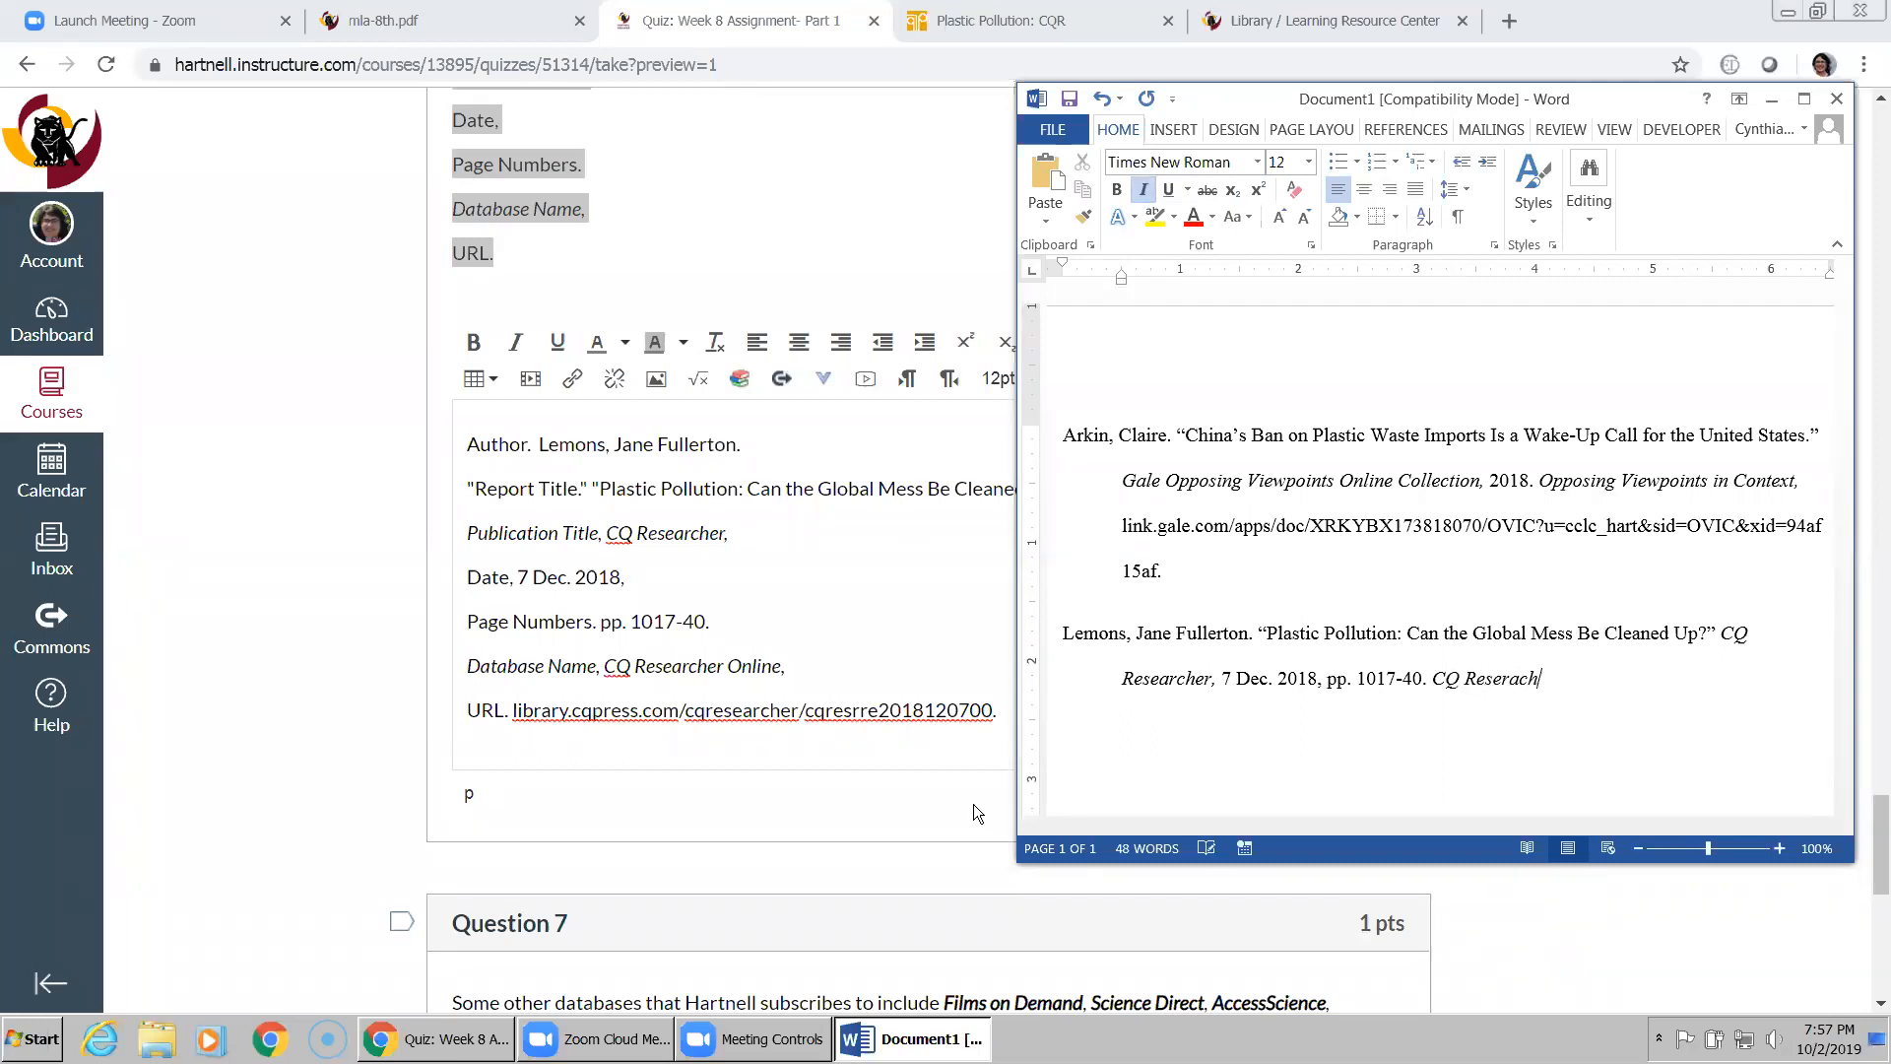
pyautogui.press('BackSpace')
pyautogui.press('BackSpace')
pyautogui.press('BackSpace')
pyautogui.press('BackSpace')
pyautogui.write('archer Online,')
pyautogui.hotkey('ctrl', 'i')
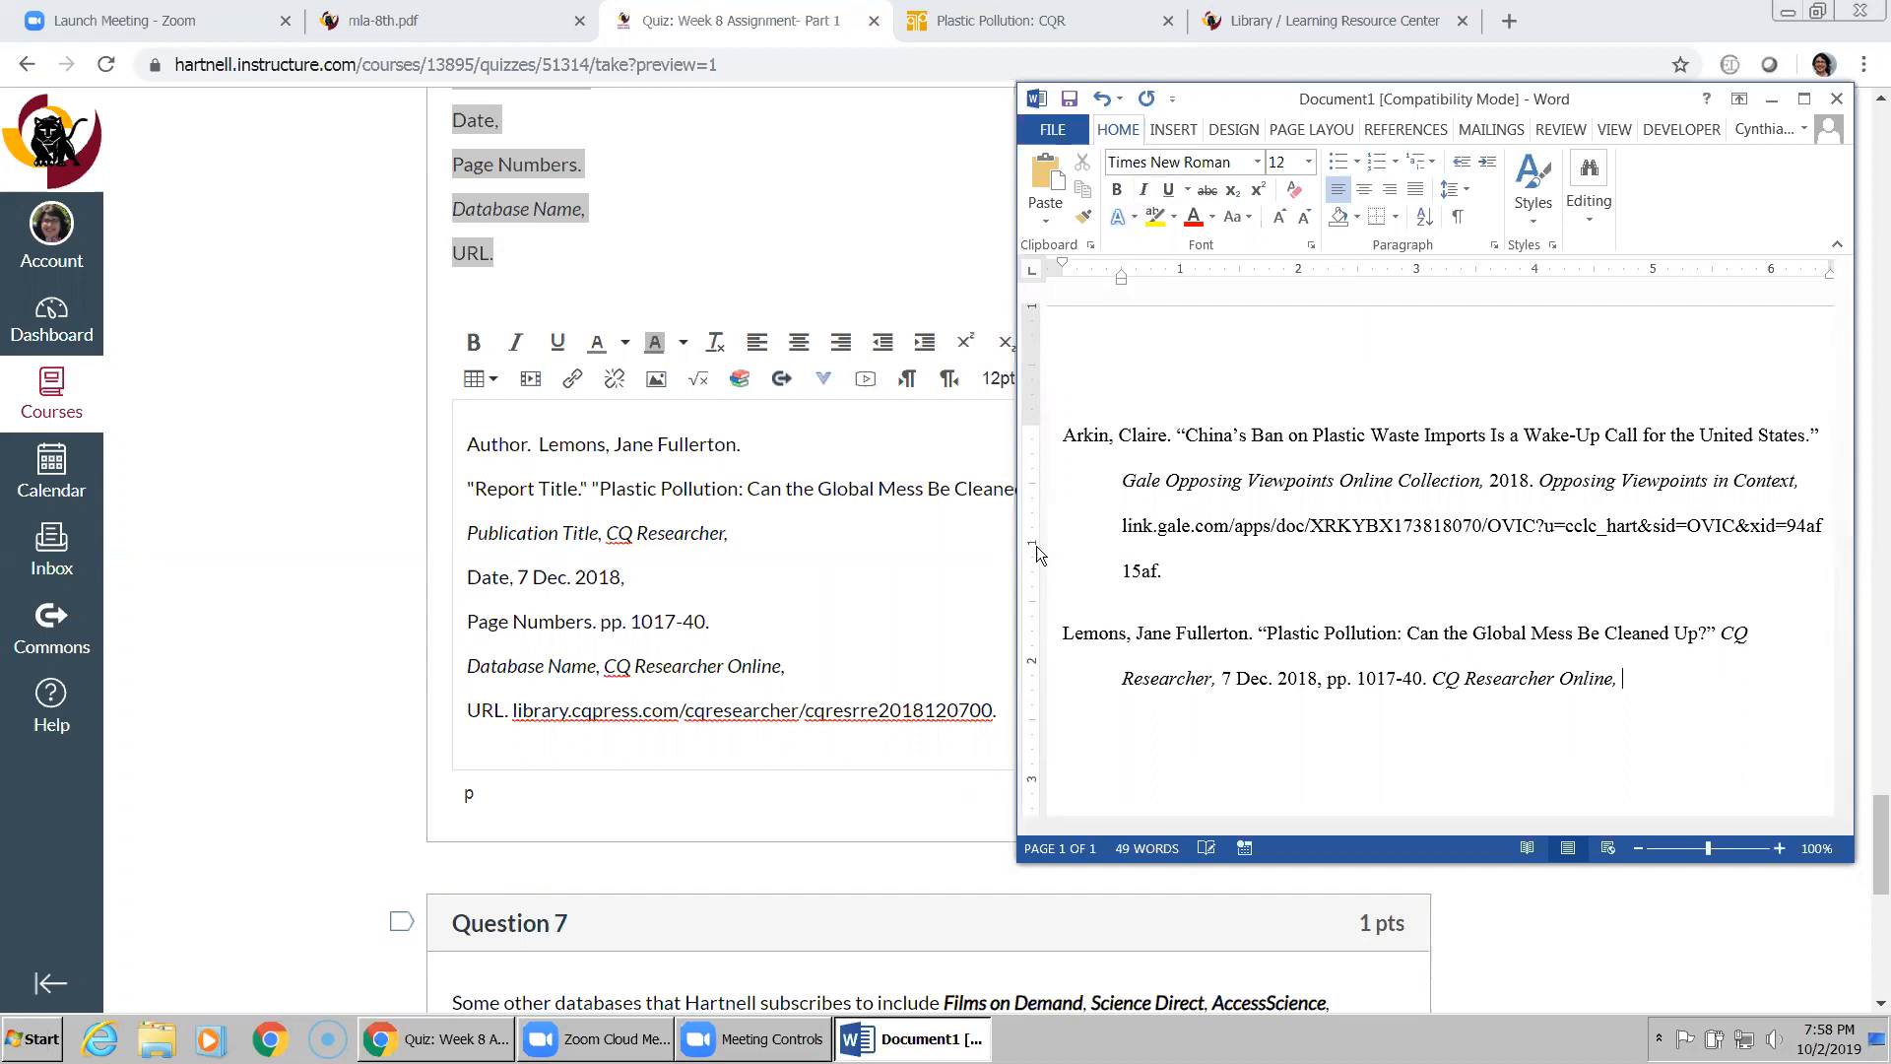
pyautogui.moveTo(1003, 706); pyautogui.dragTo(509, 710)
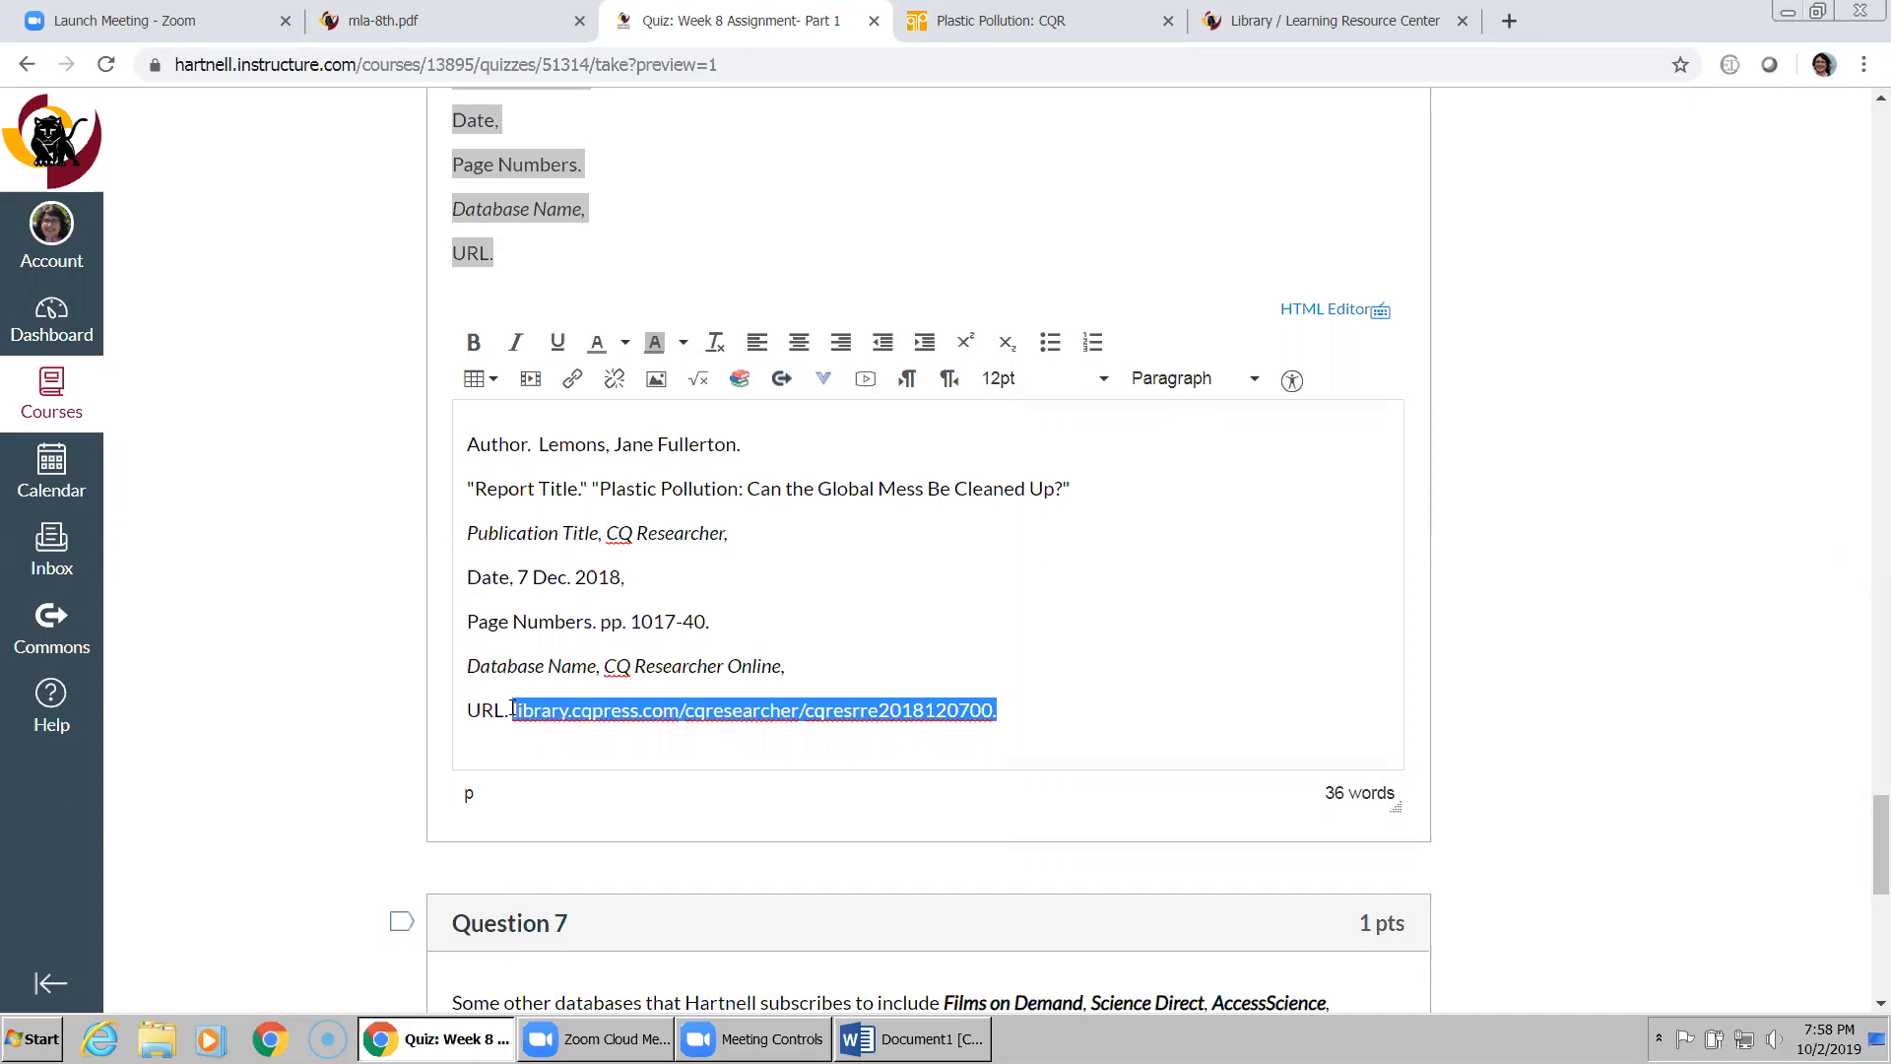
pyautogui.click(884, 1040)
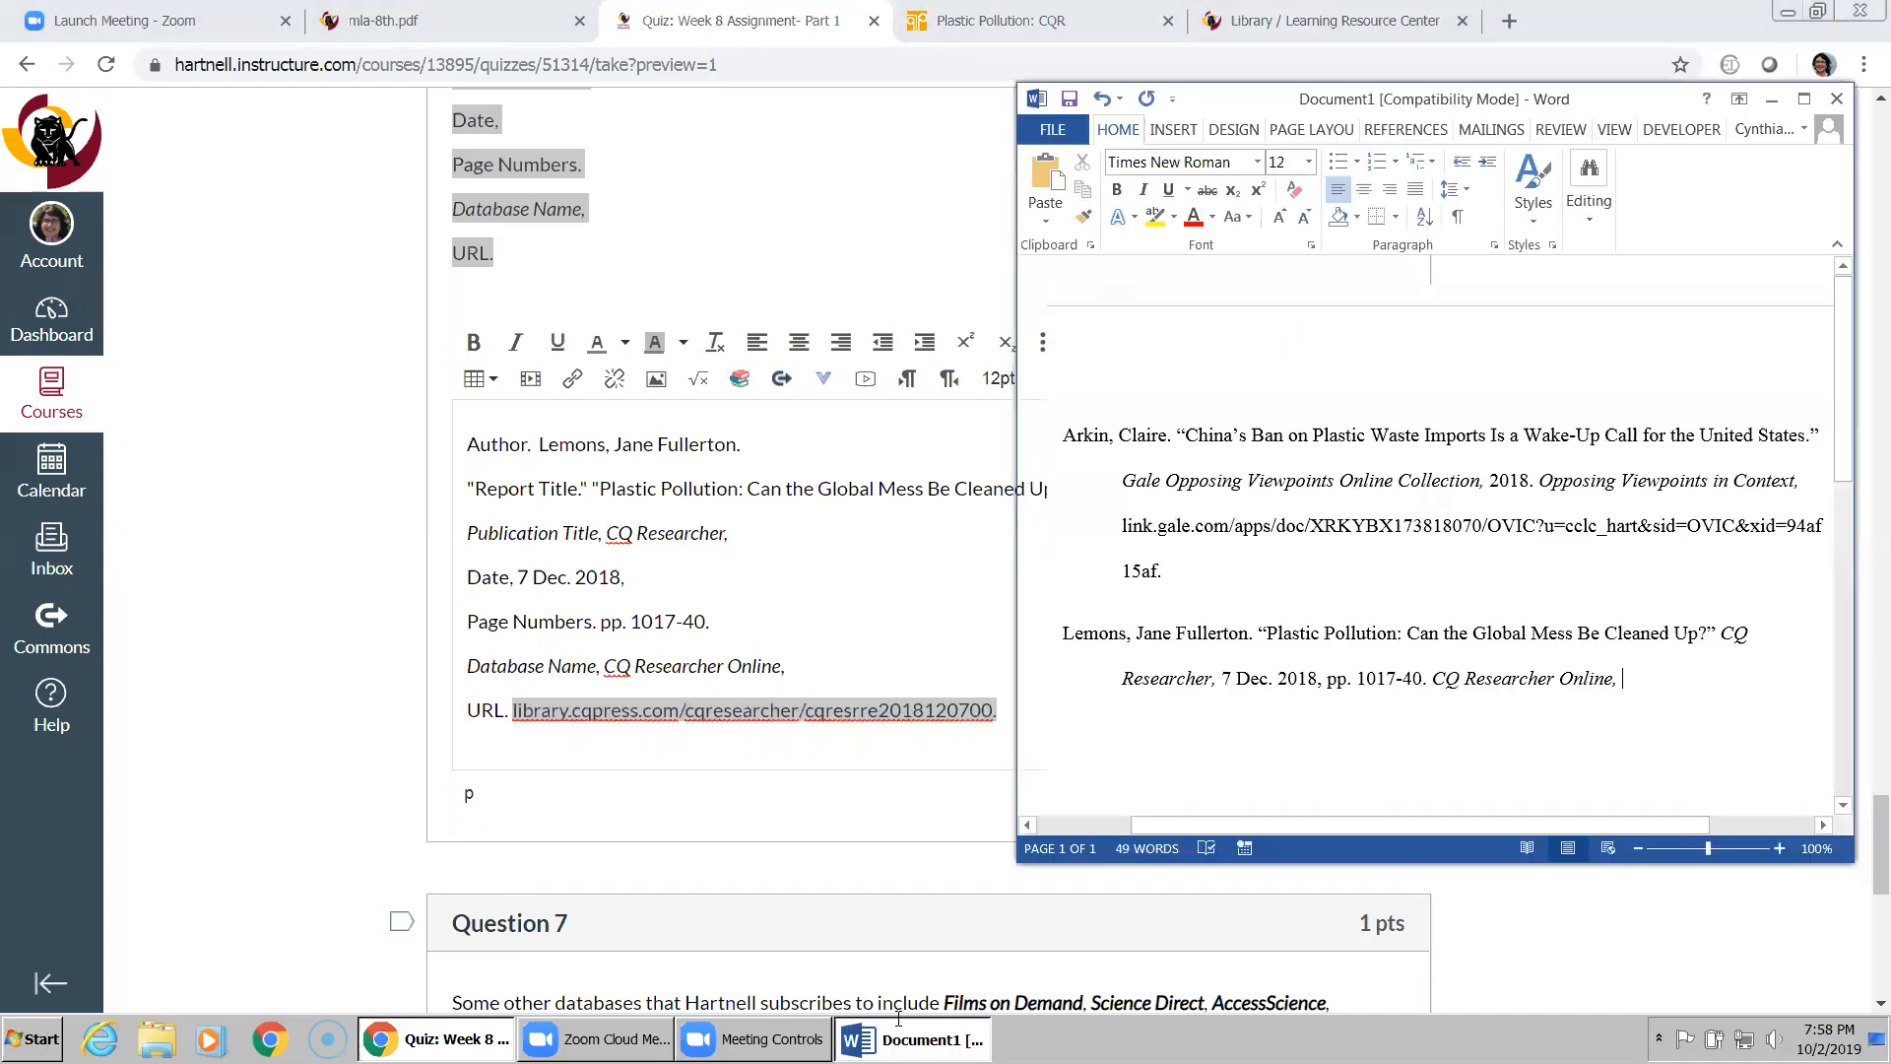
pyautogui.rightClick(1634, 673)
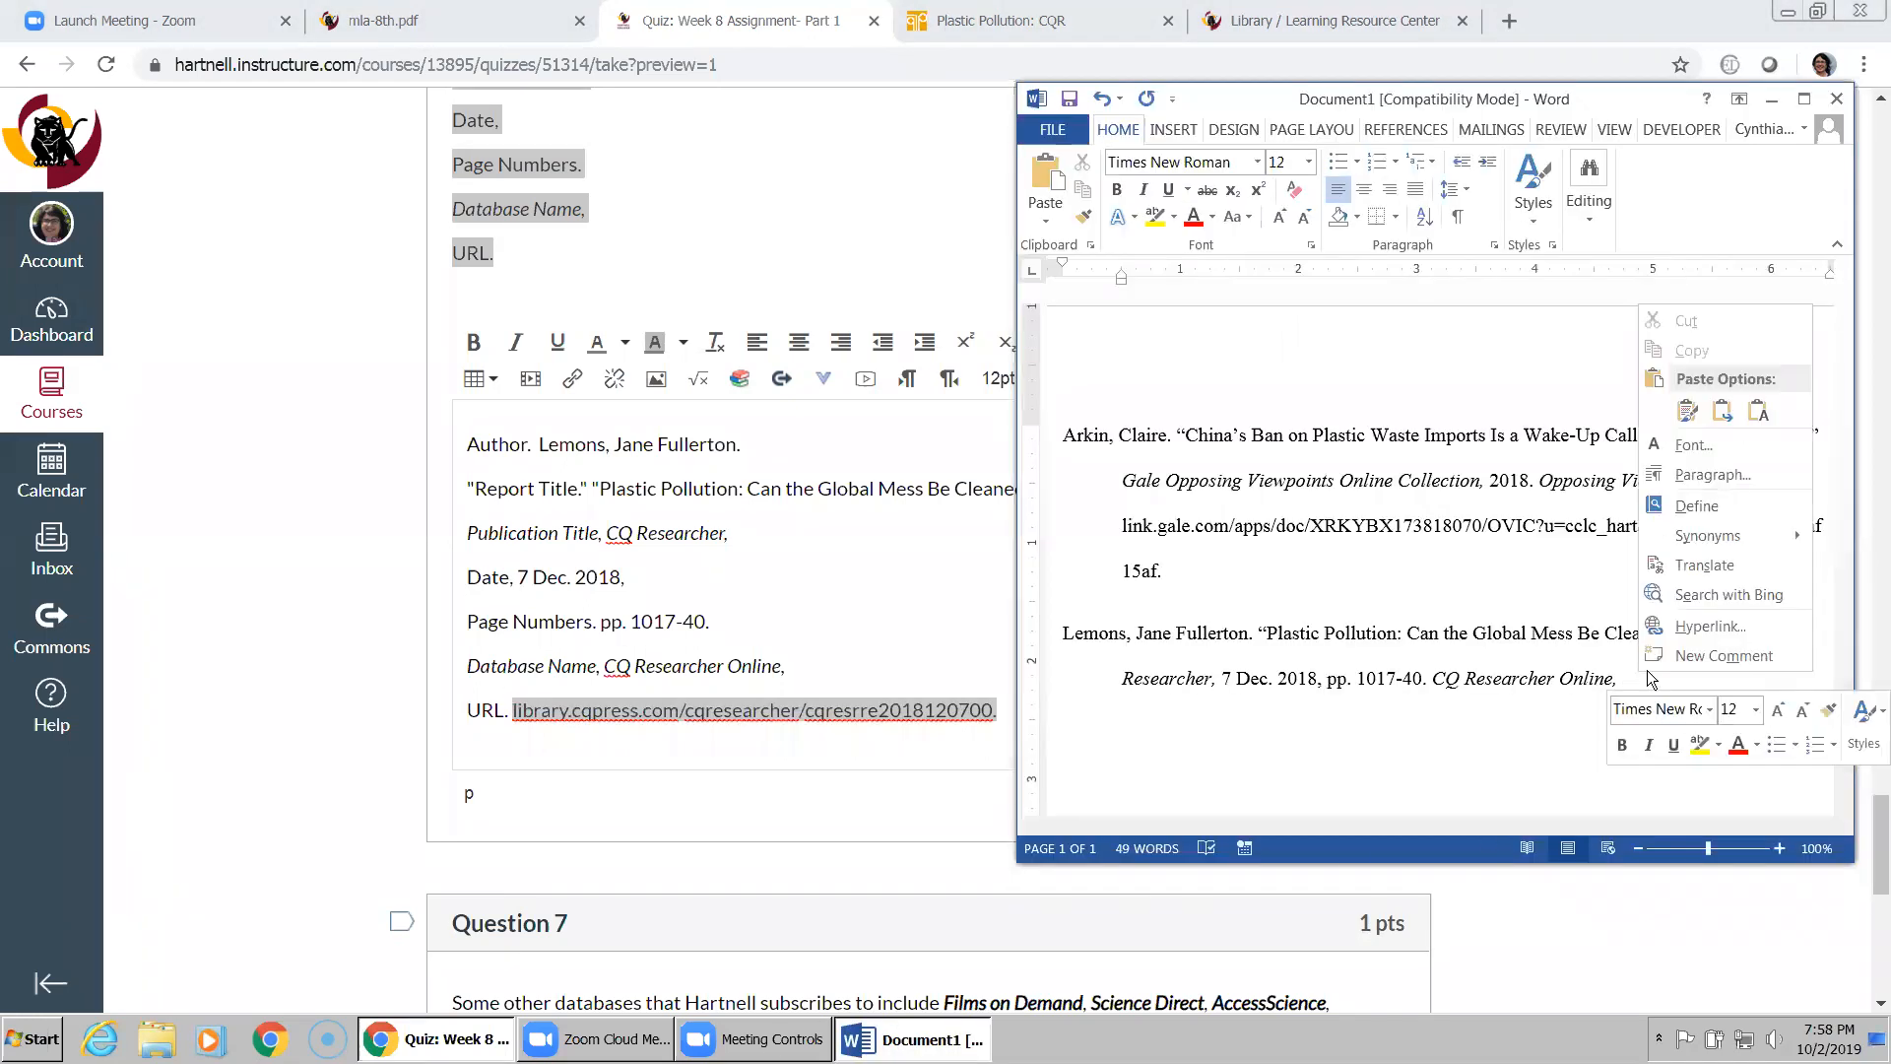
pyautogui.click(1759, 411)
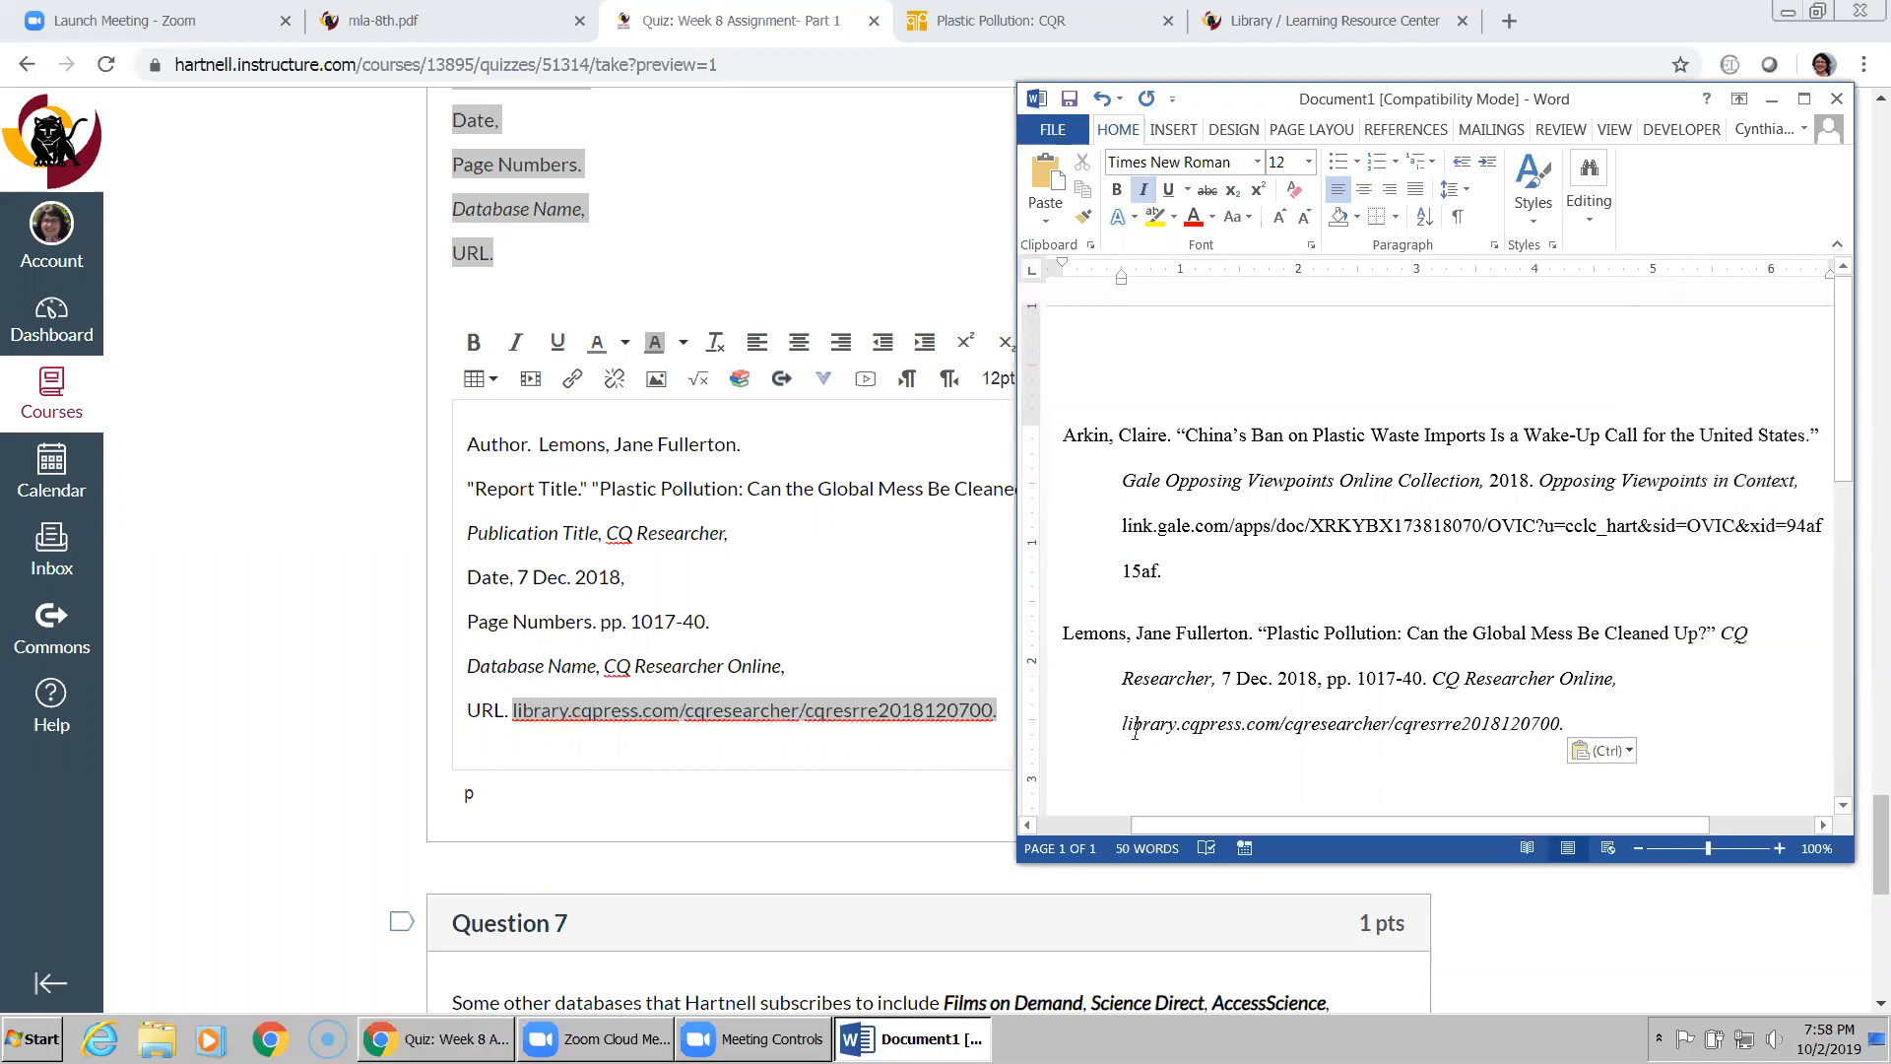
# - Remove the italics from the pasted URL and maximize the Word window to show both citations
pyautogui.moveTo(1574, 726); pyautogui.dragTo(1148, 730)
pyautogui.click(1142, 189)
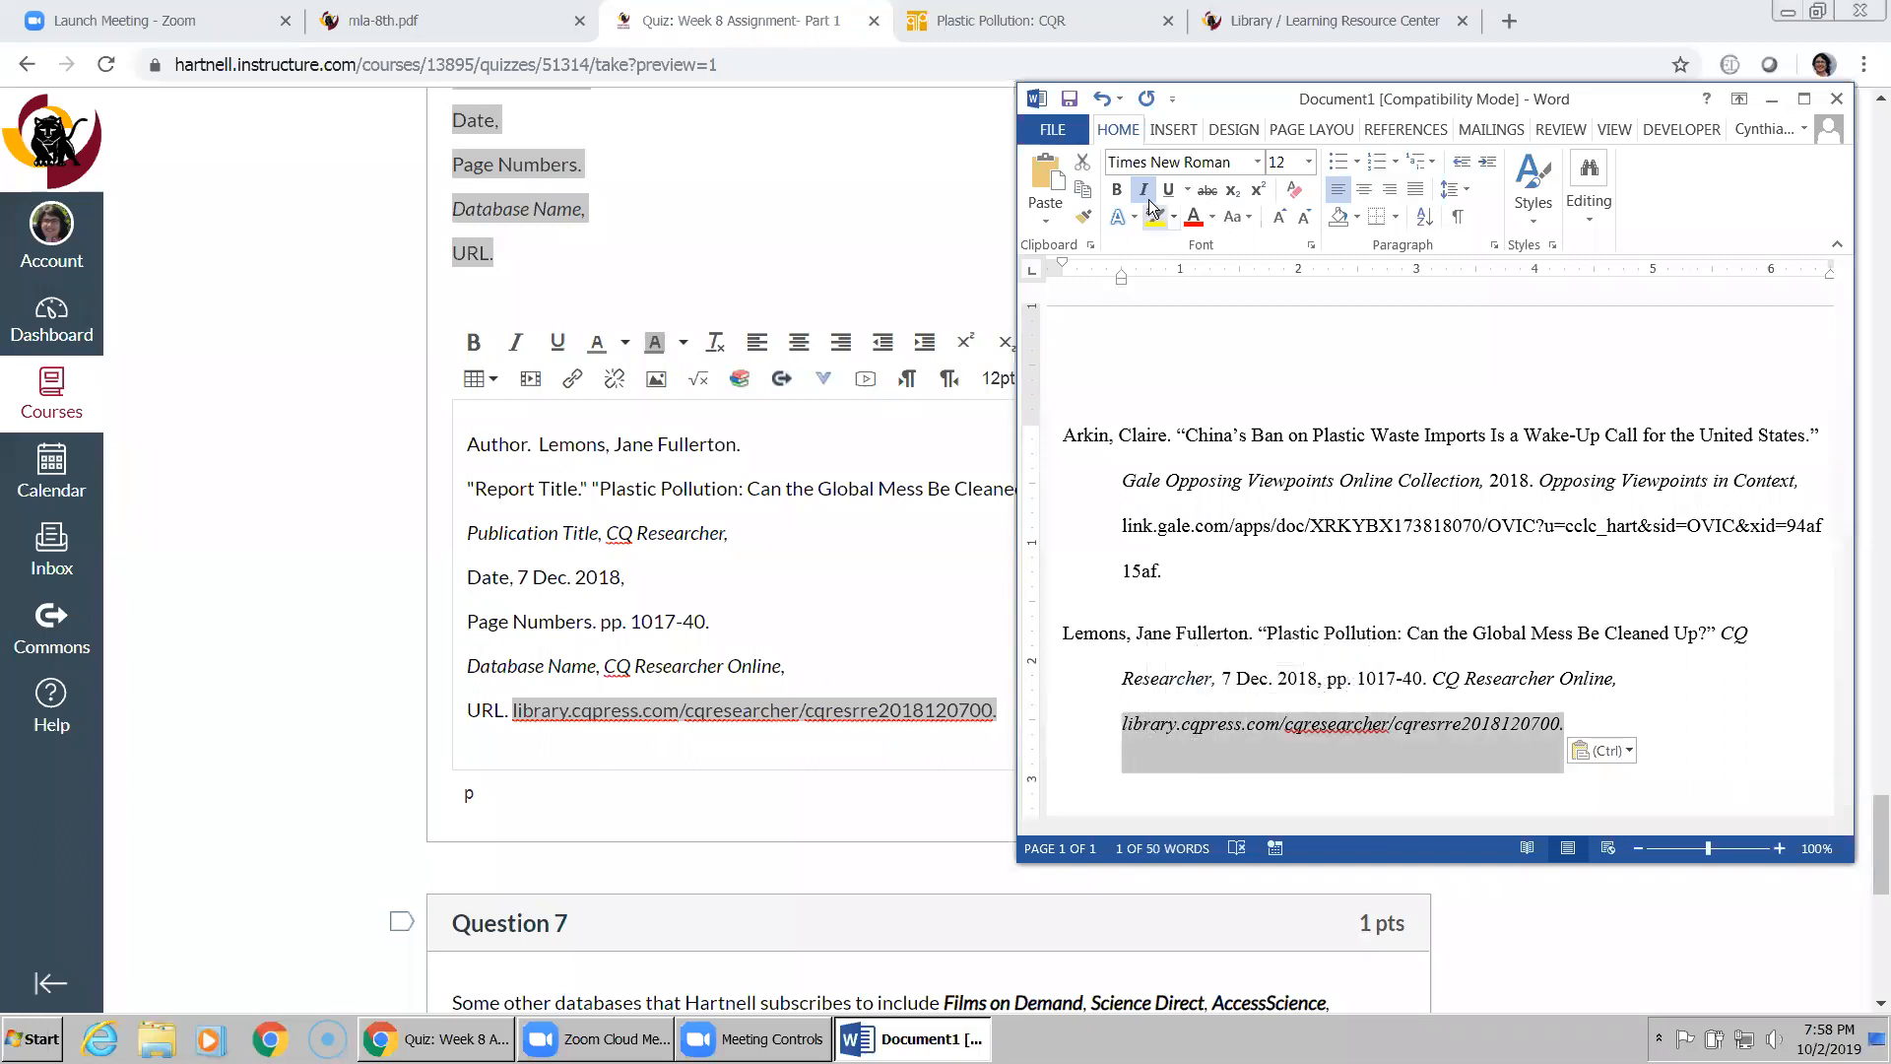
pyautogui.click(1612, 722)
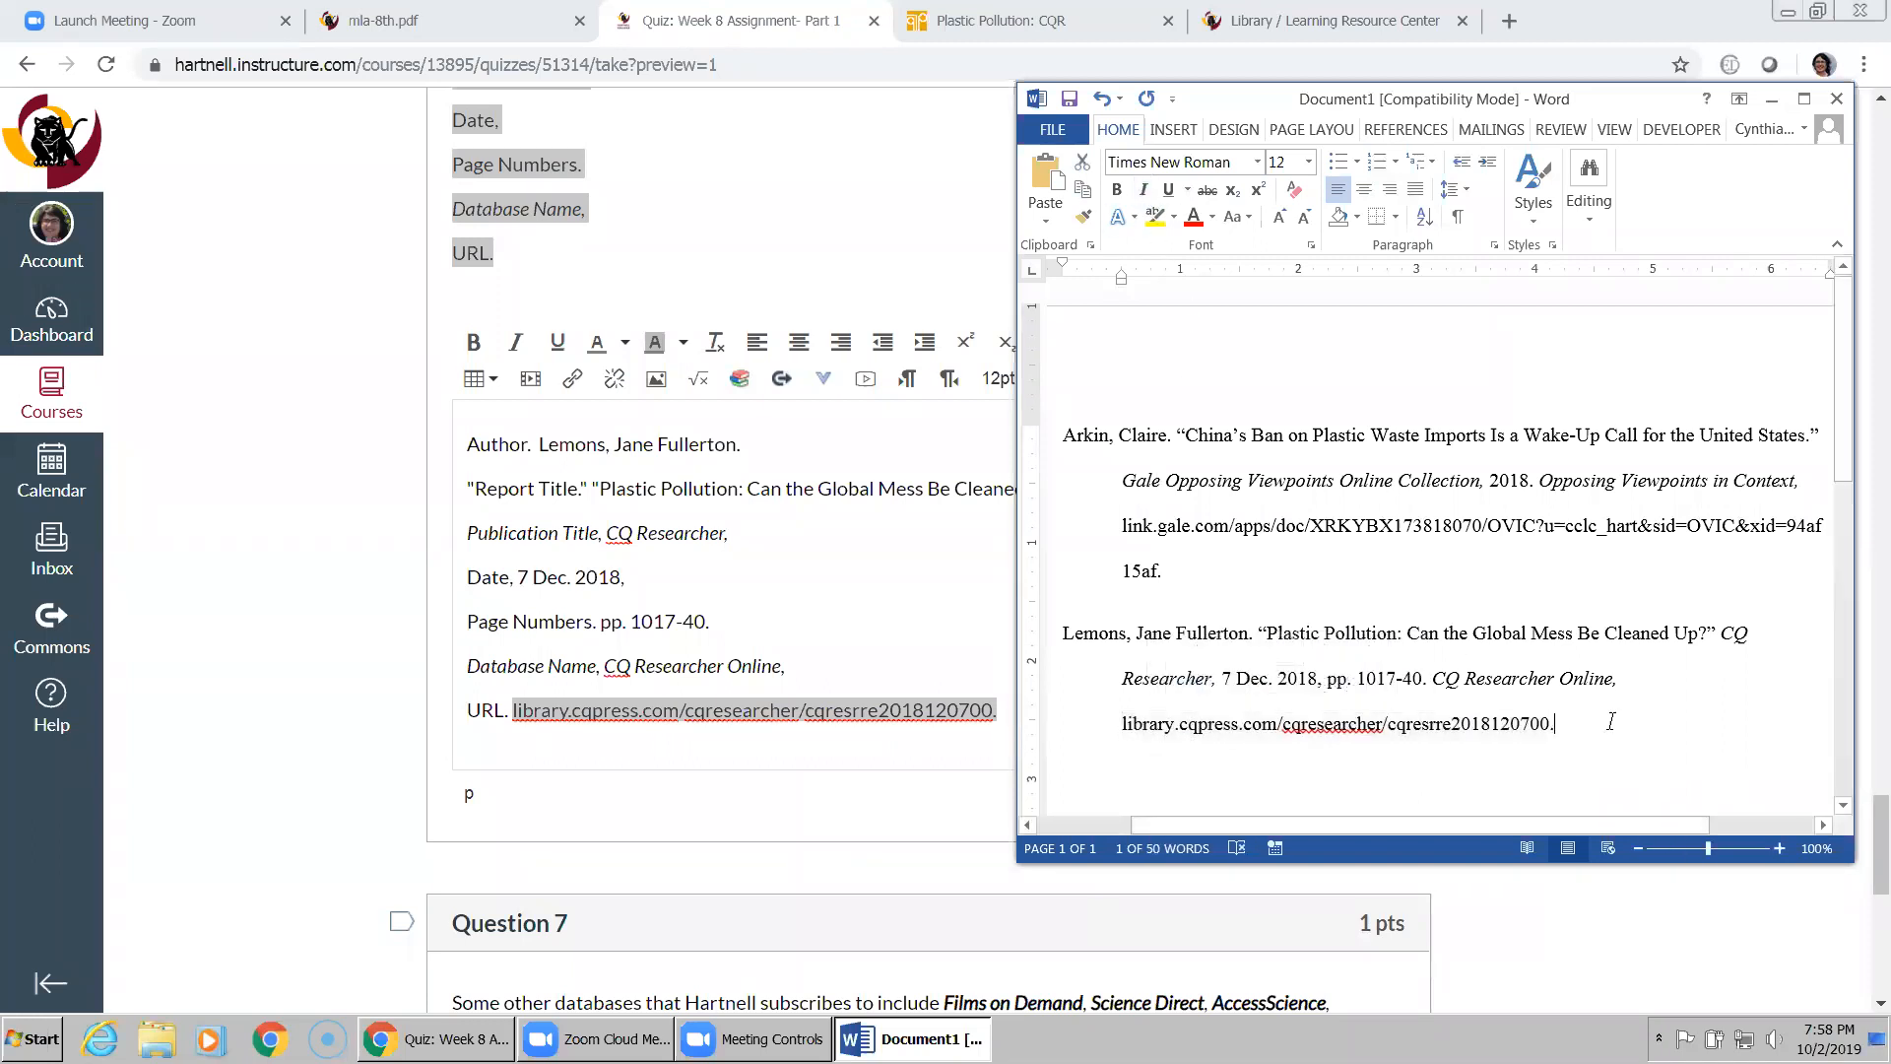
pyautogui.moveTo(1631, 100); pyautogui.dragTo(1442, 97)
pyautogui.click(1617, 97)
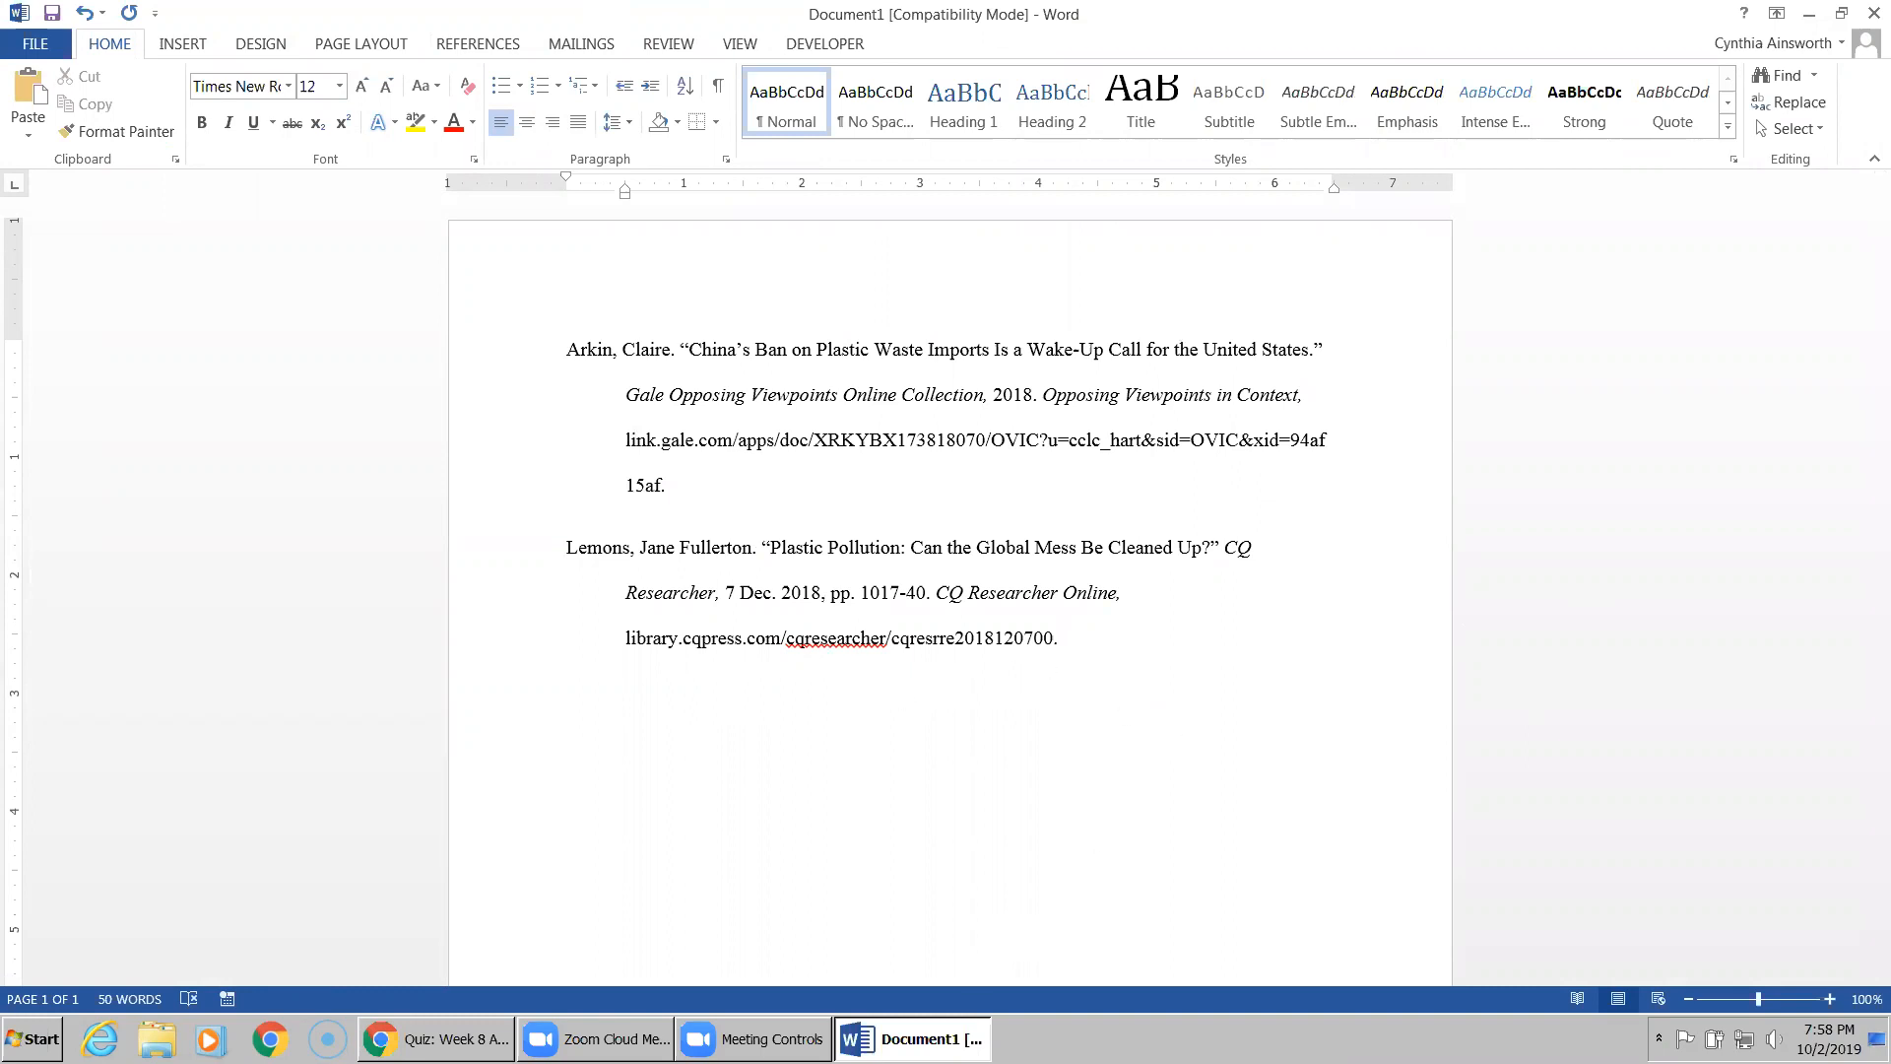
# - Switch back to the course in Chrome, go to its modules and open "Week 8 Assignment- Part 2"
pyautogui.click(437, 1038)
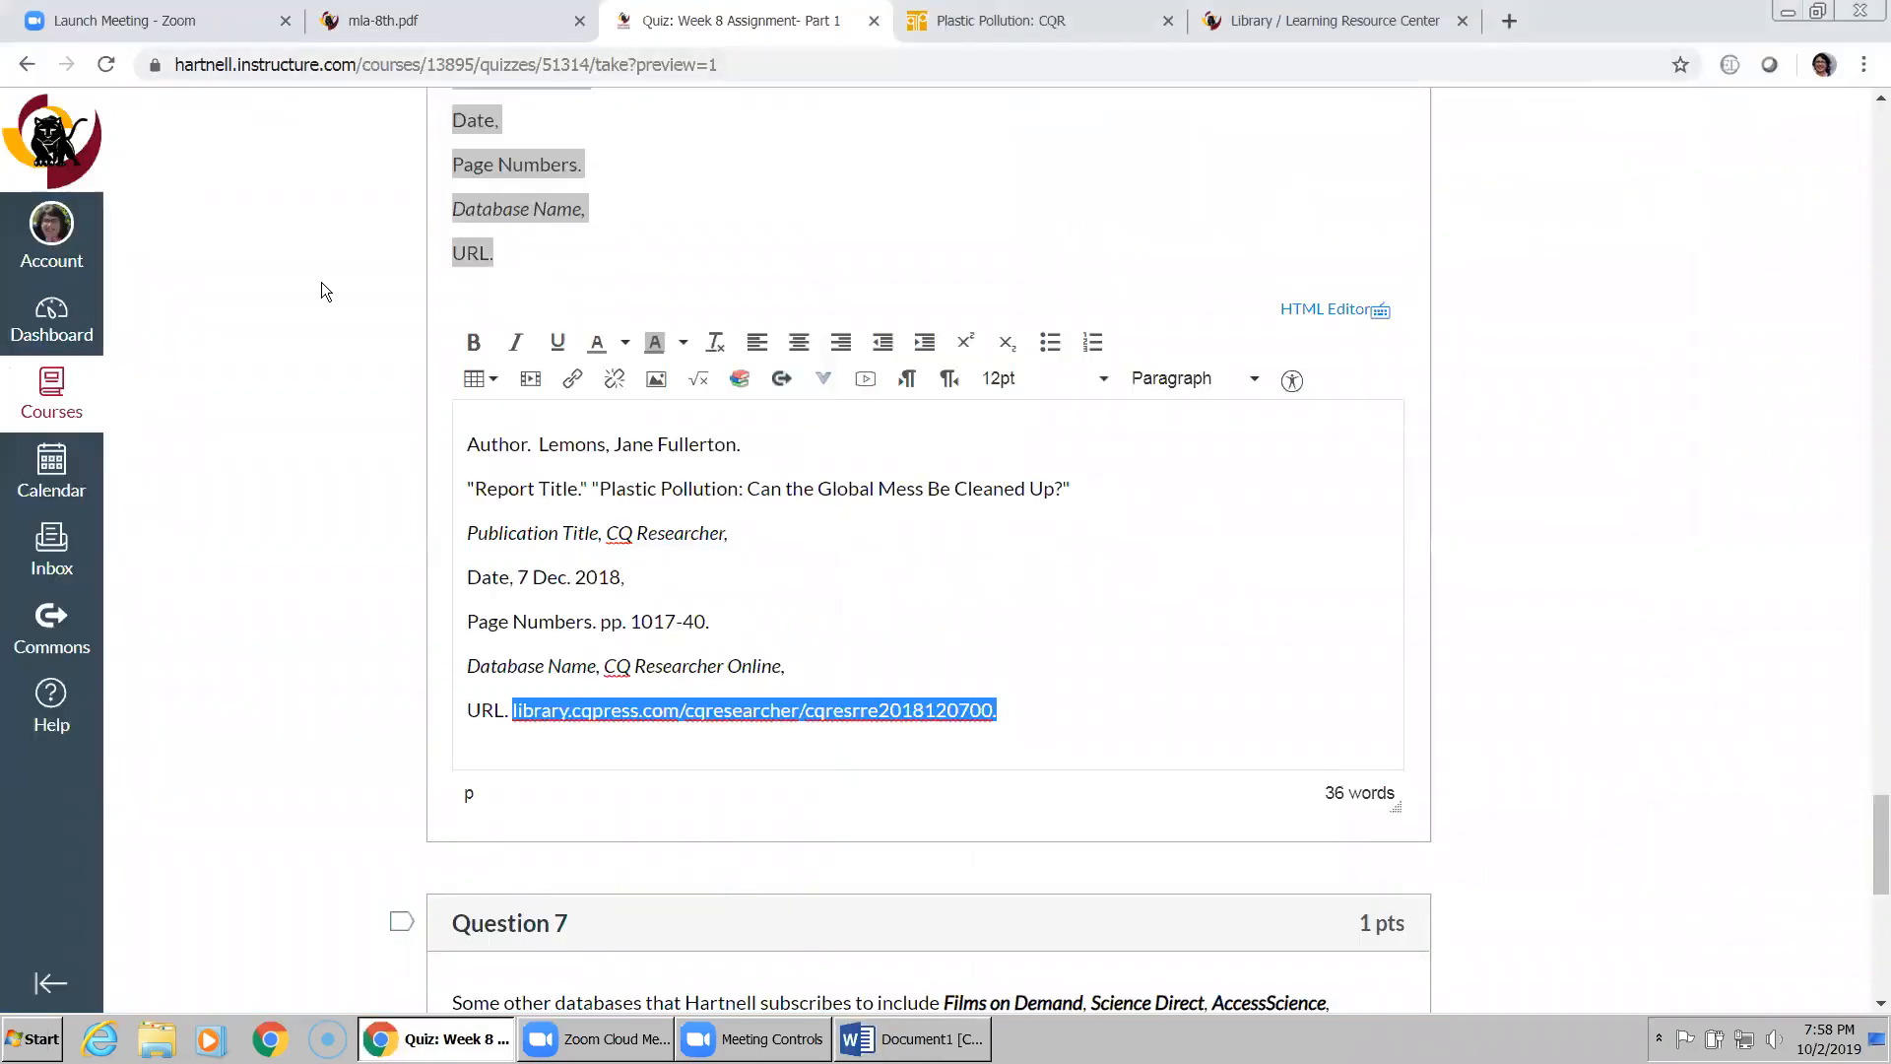
pyautogui.scroll(10, 337, 266)
pyautogui.scroll(15, 345, 262)
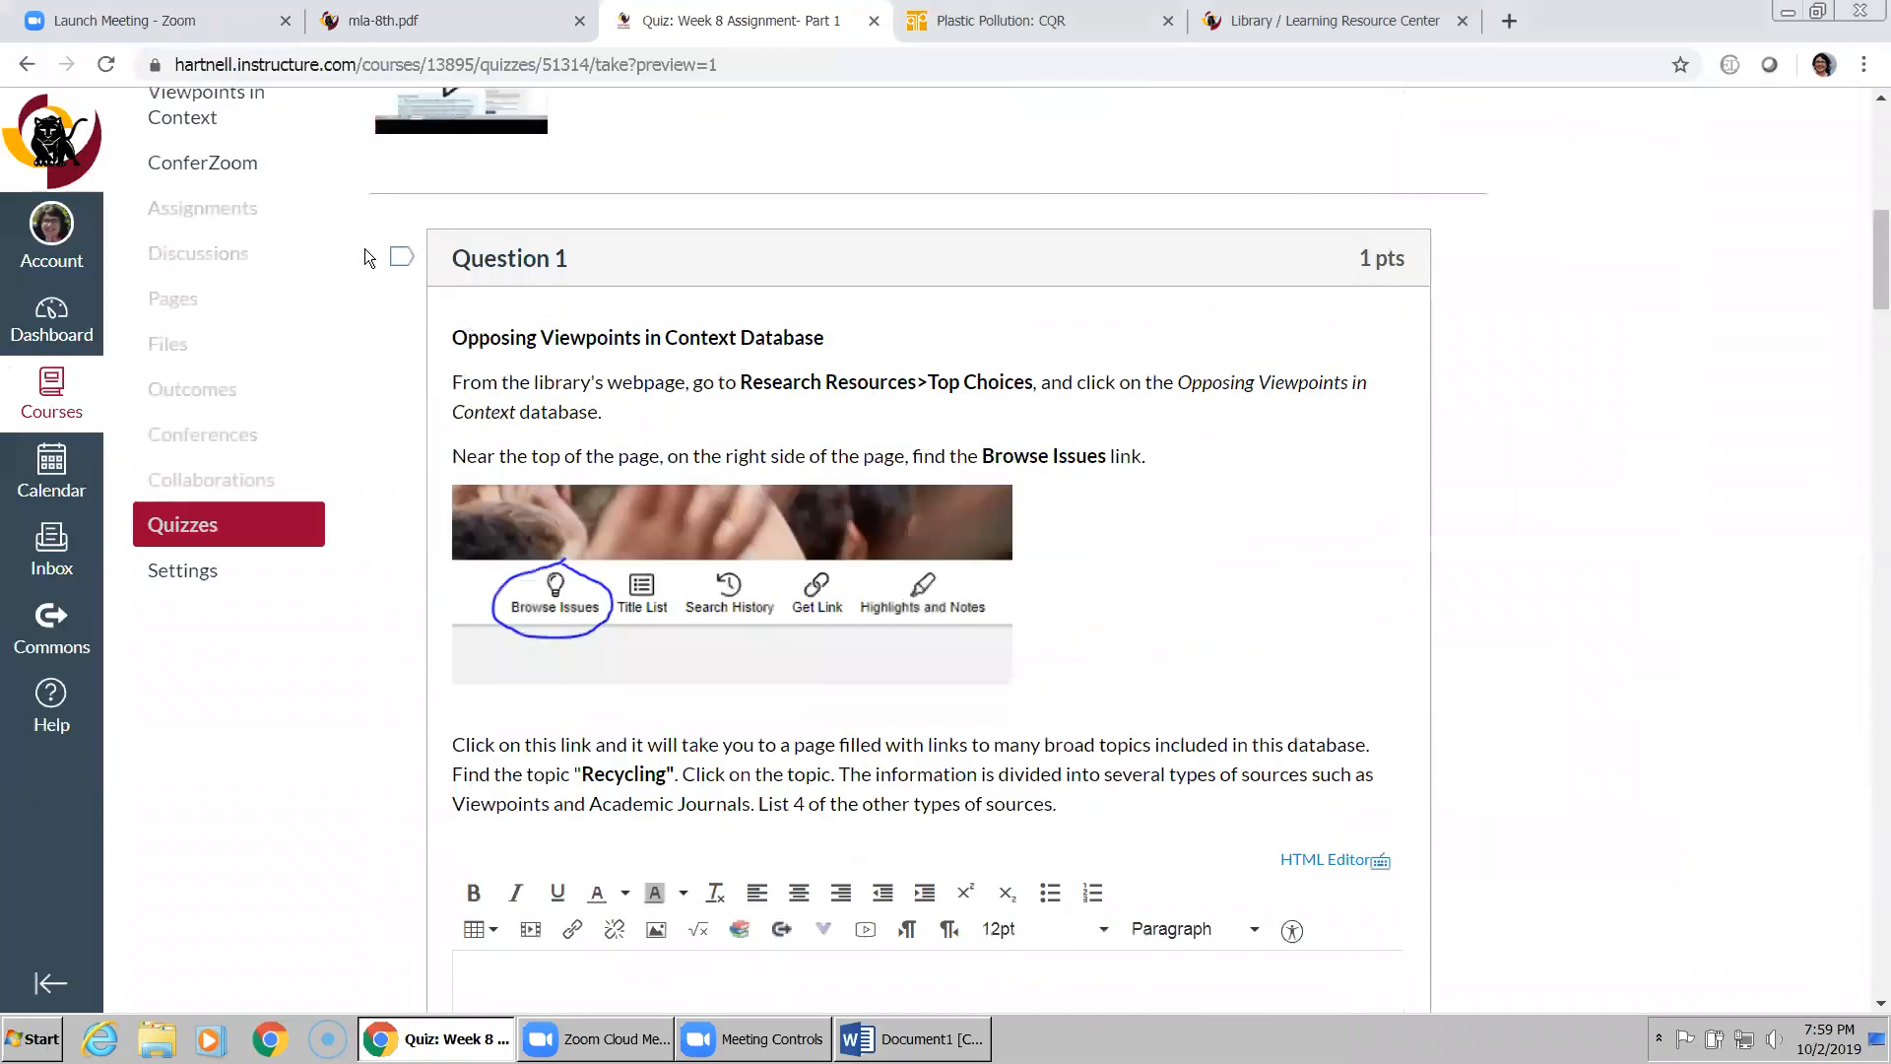
pyautogui.scroll(5, 365, 248)
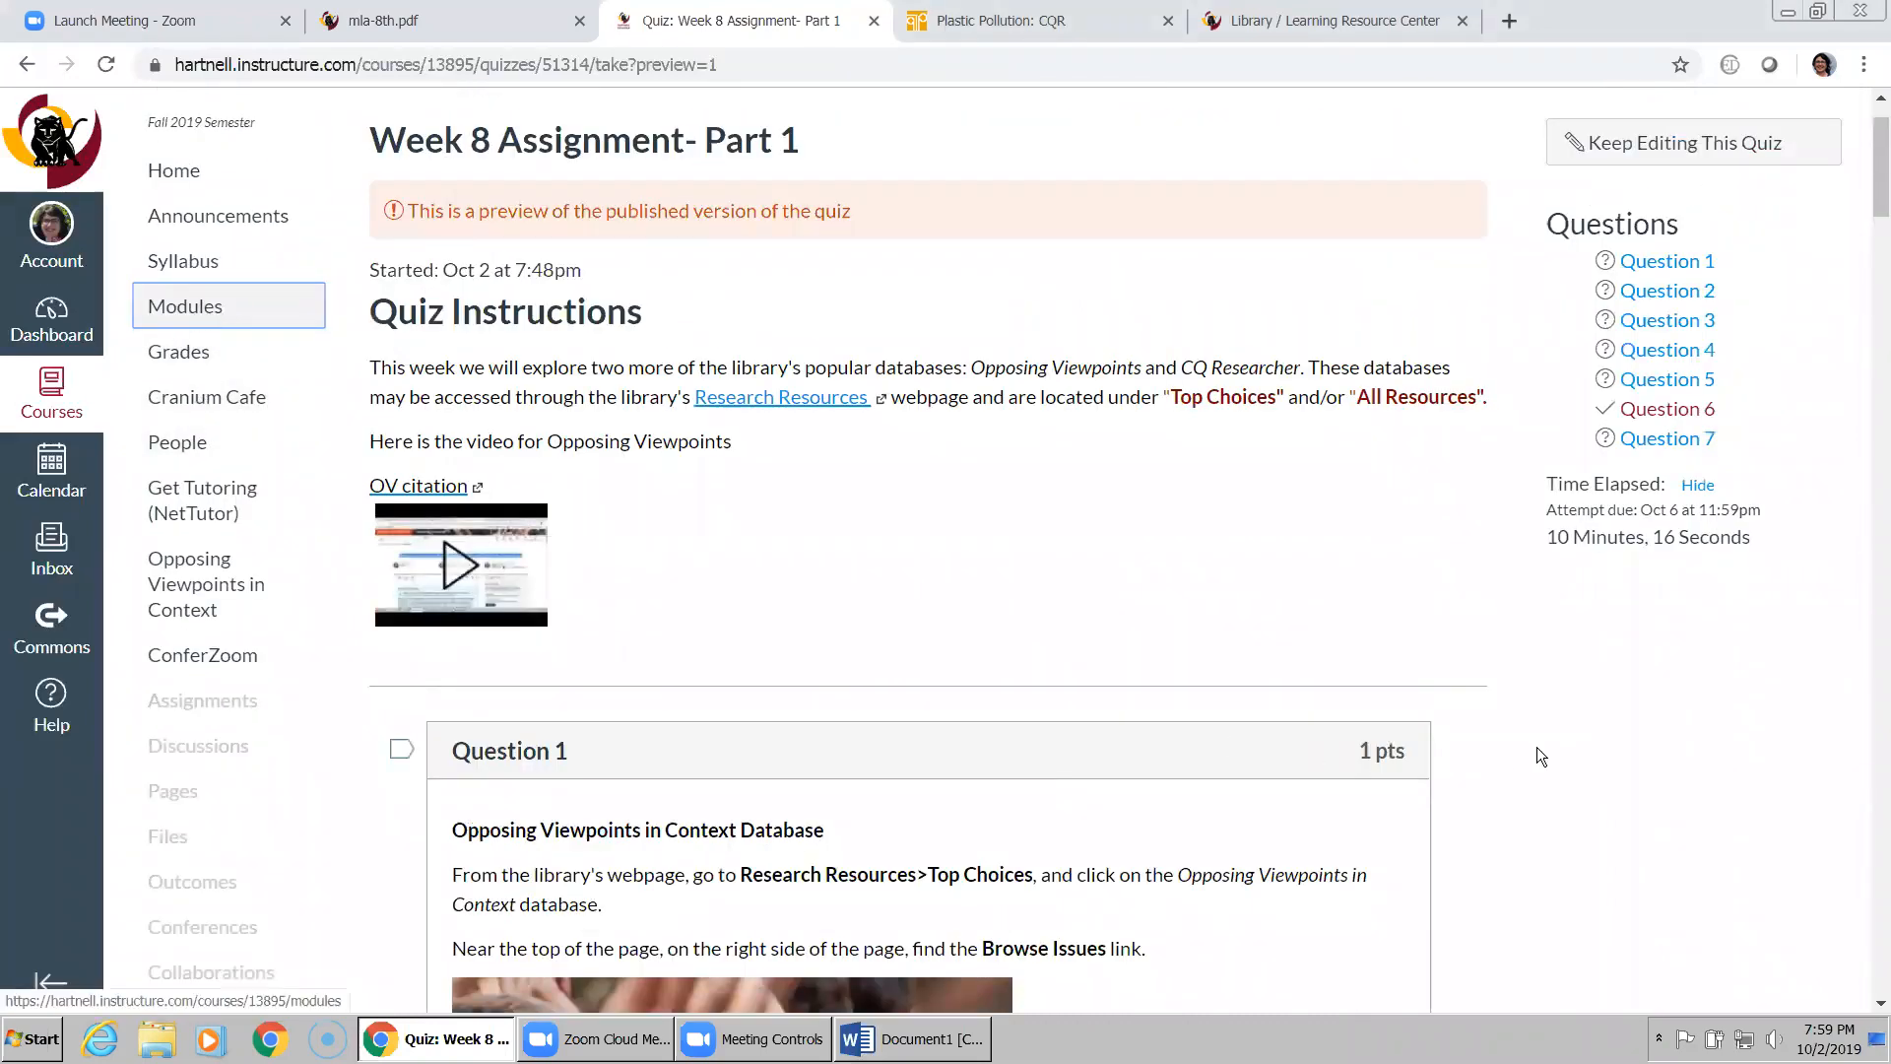
pyautogui.scroll(-10, 1276, 783)
pyautogui.scroll(-15, 1278, 785)
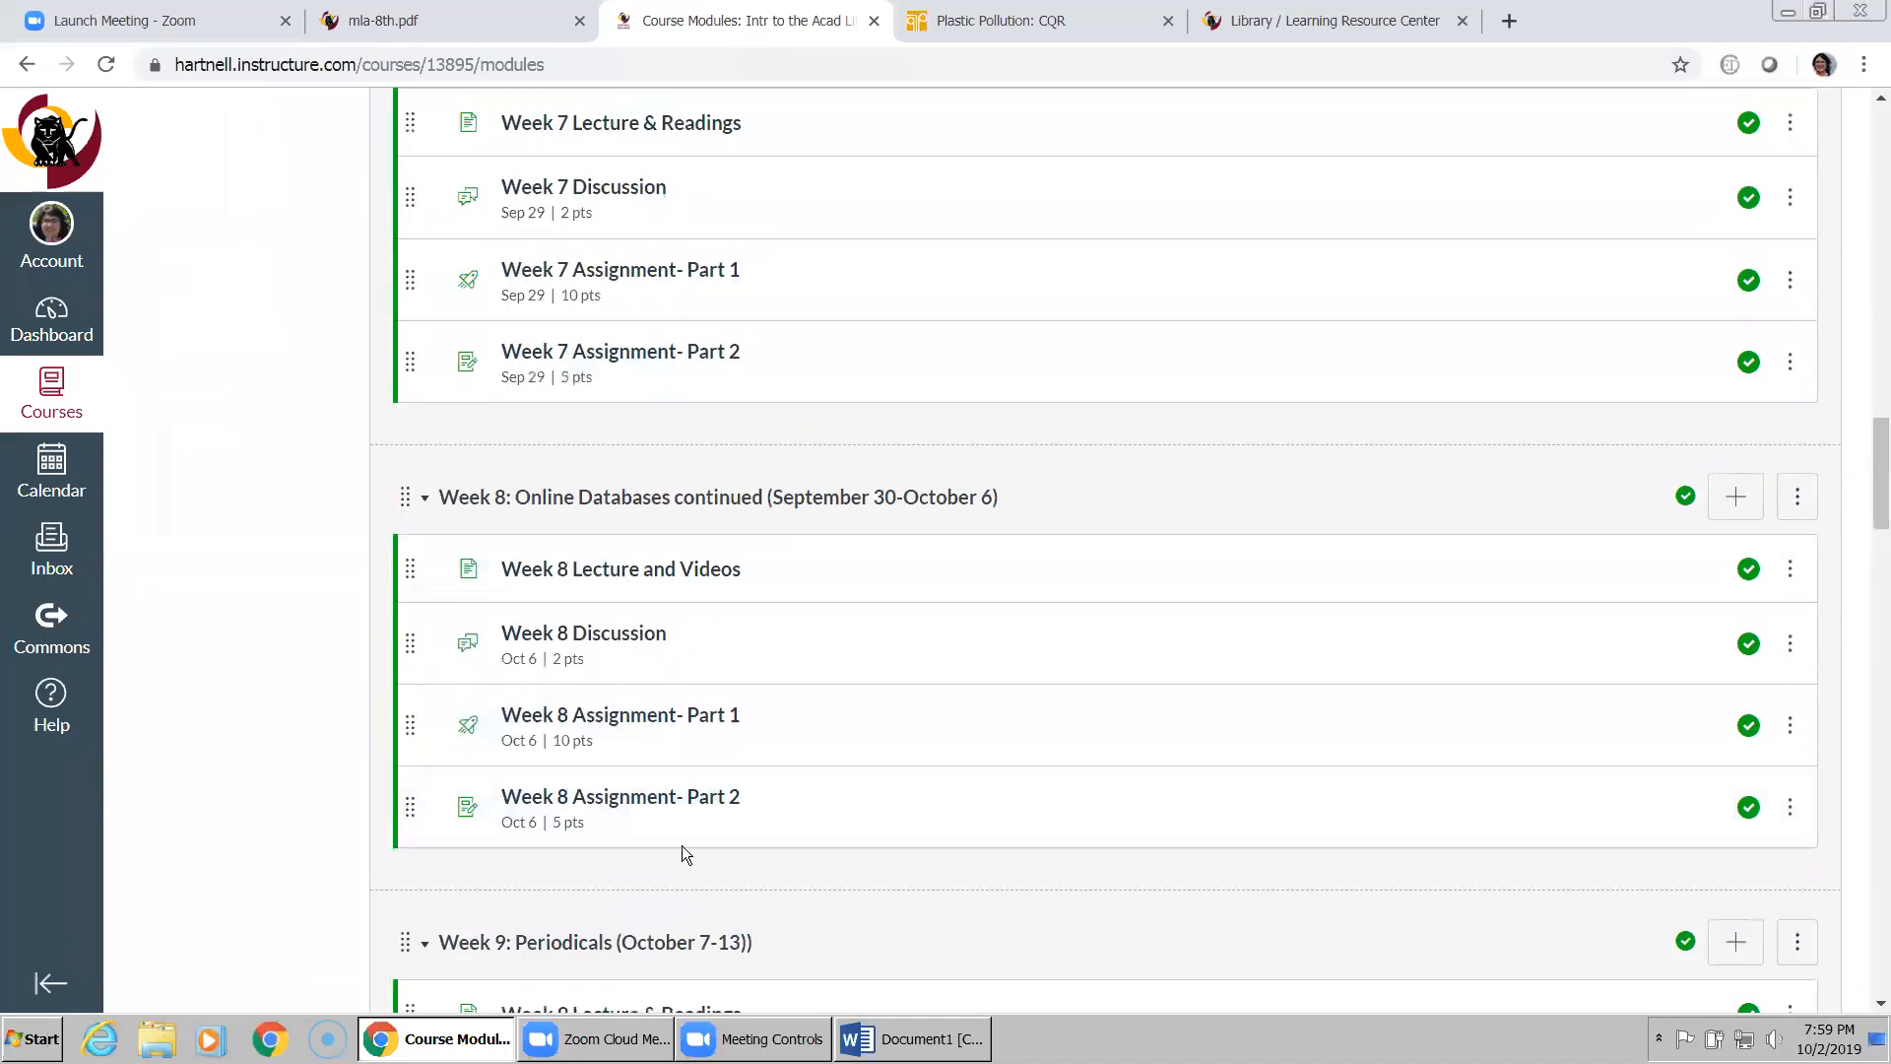
pyautogui.click(1154, 823)
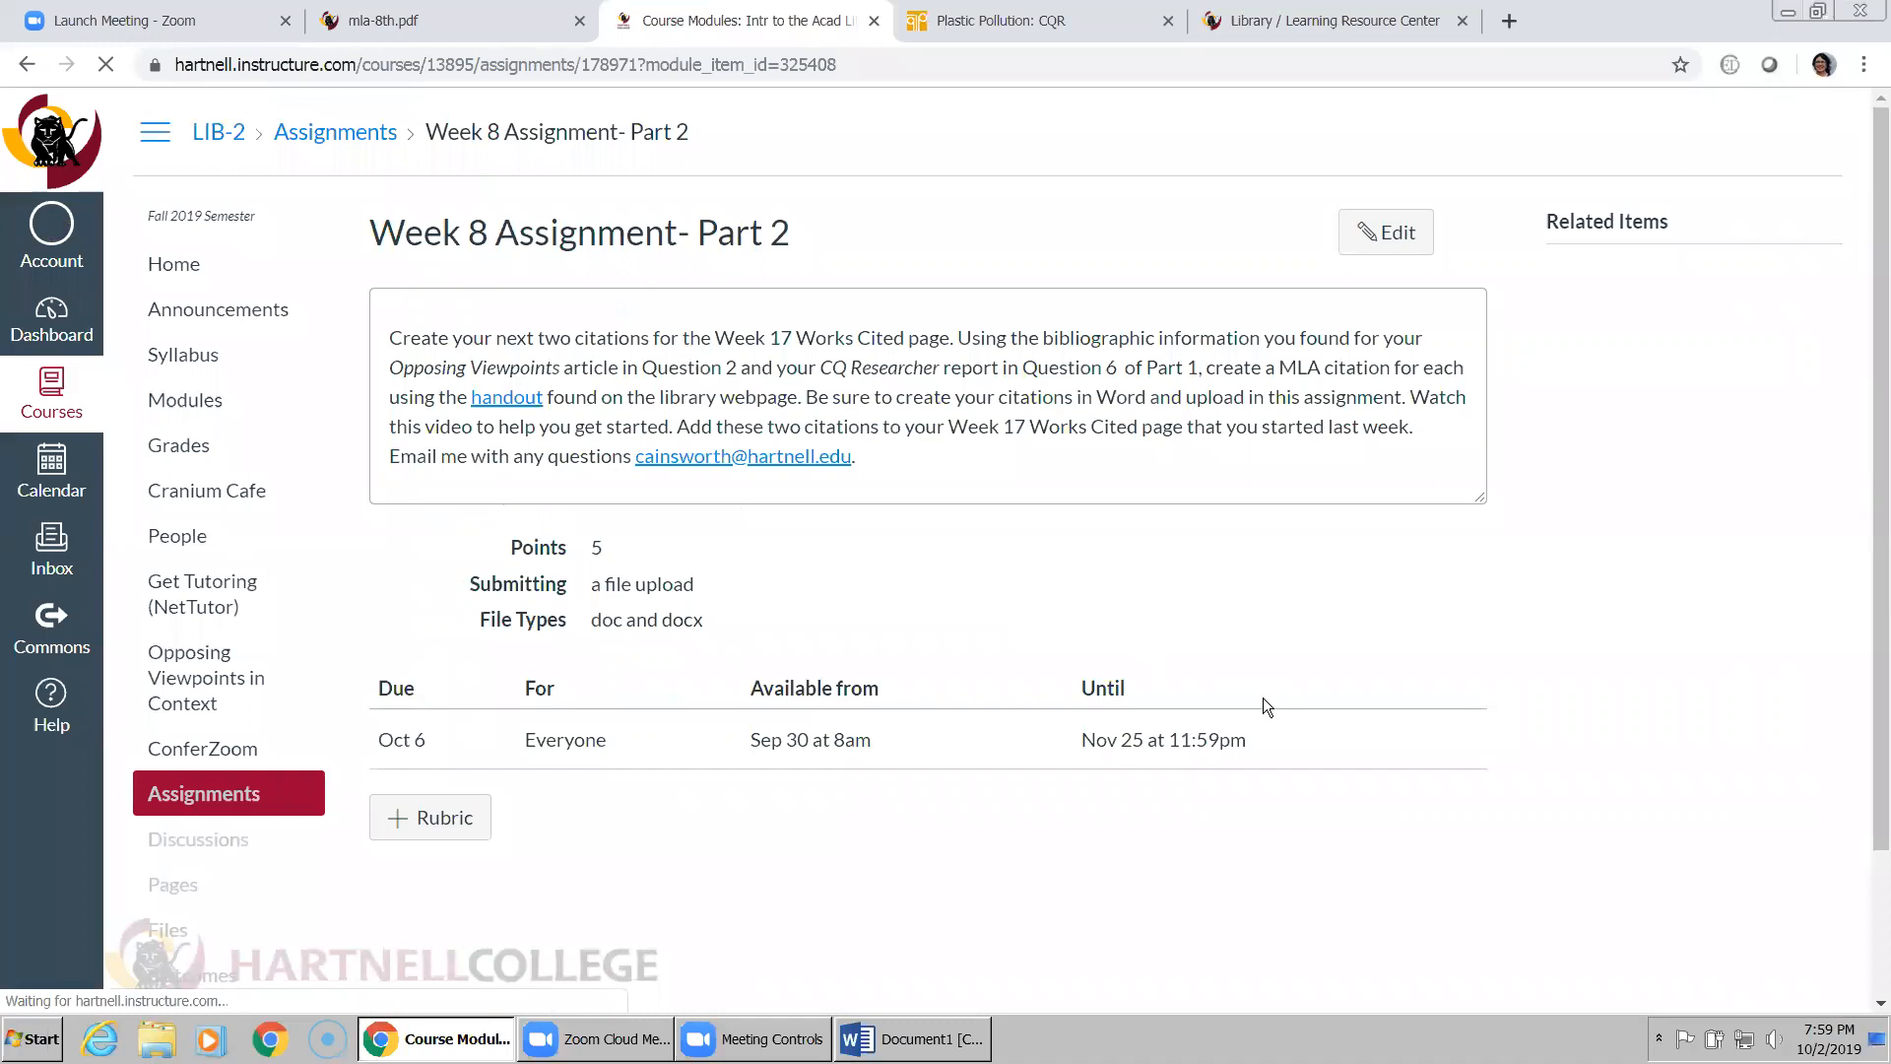